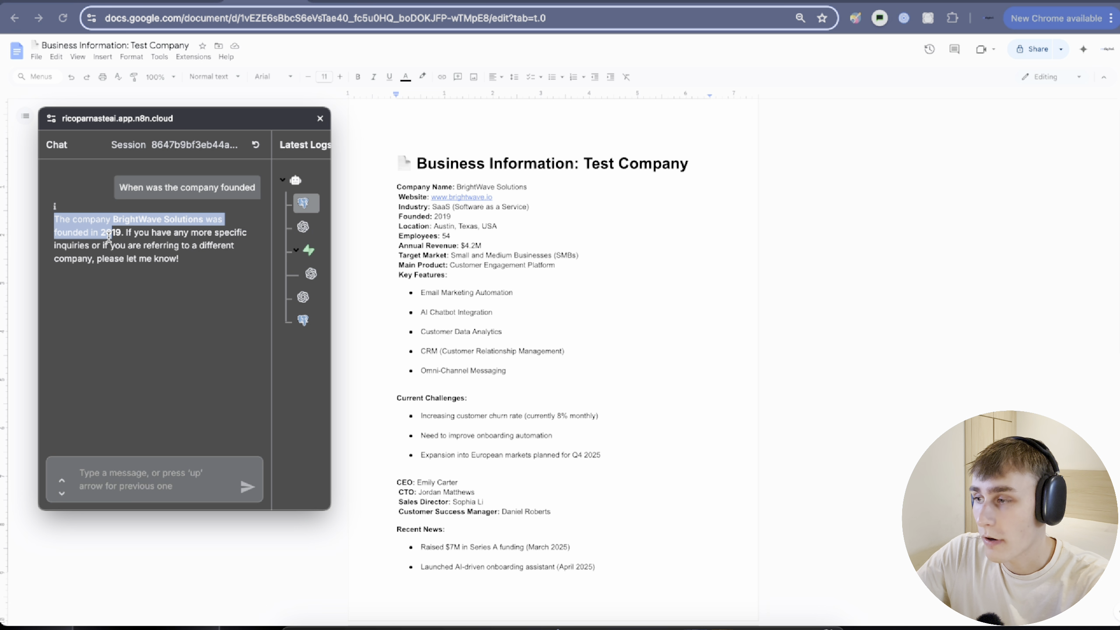
# Highlight 'Founded: 2019' in the business document to verify the answer, then return to n8n.
pyautogui.moveTo(399, 218); pyautogui.dragTo(462, 216)
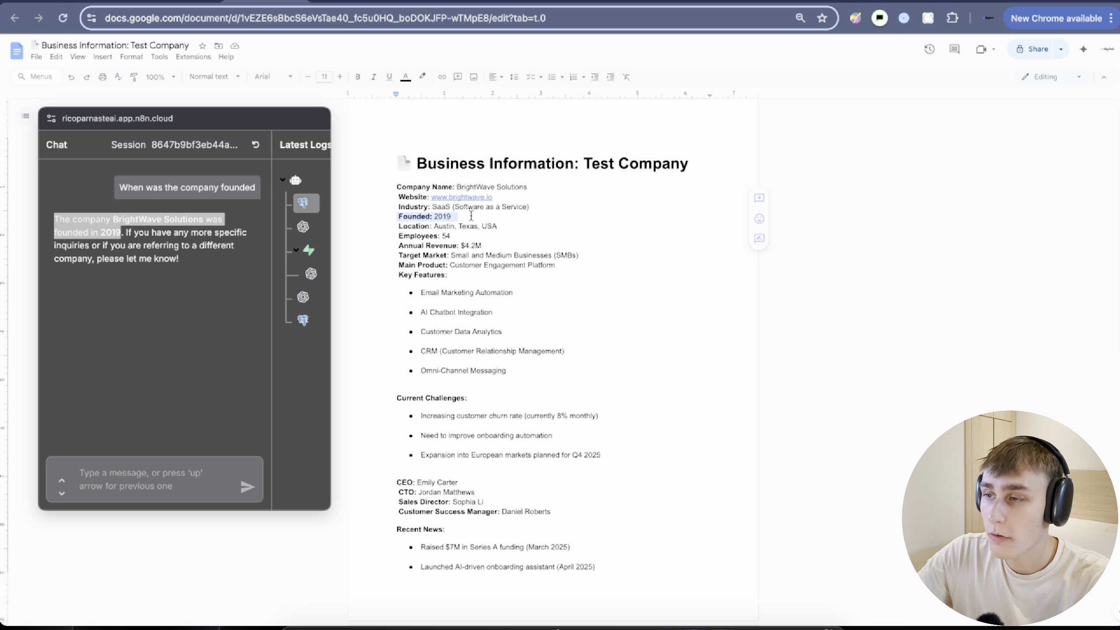
pyautogui.click(461, 216)
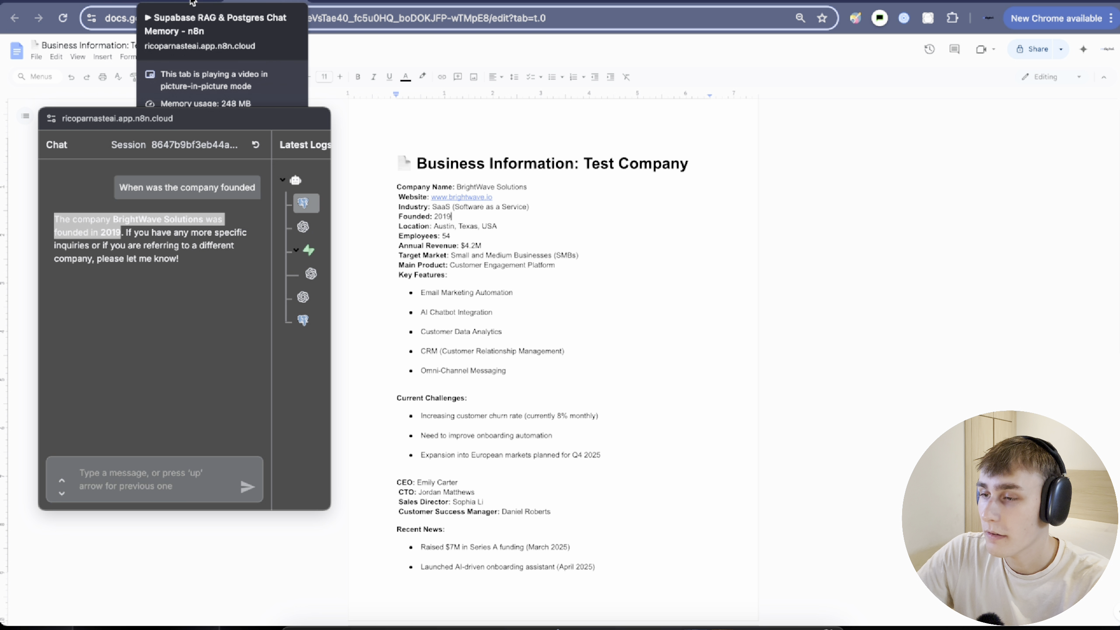
pyautogui.click(189, 4)
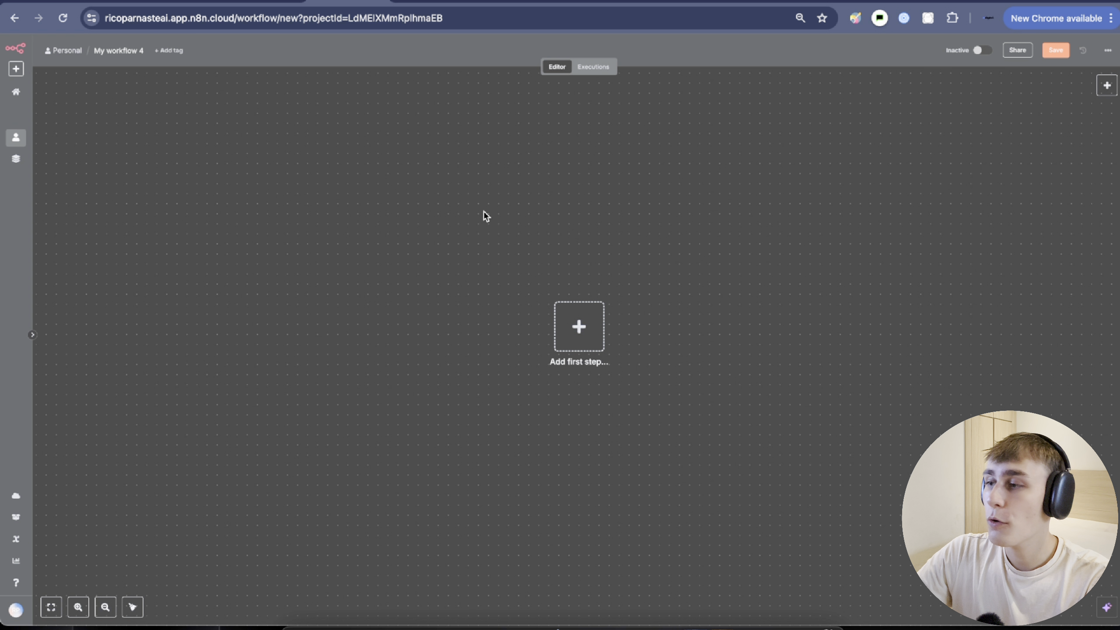
# Rename the workflow to 'Supabase RAG Agent & Postgrs Chat Memory'.
pyautogui.click(109, 61)
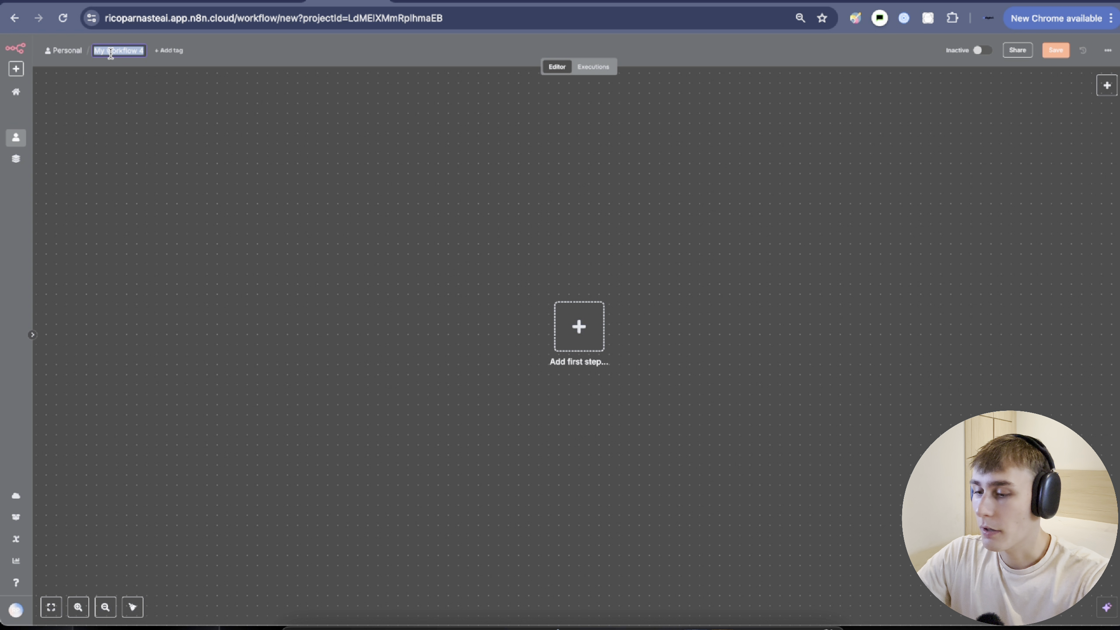
pyautogui.write('Supabase RAG A')
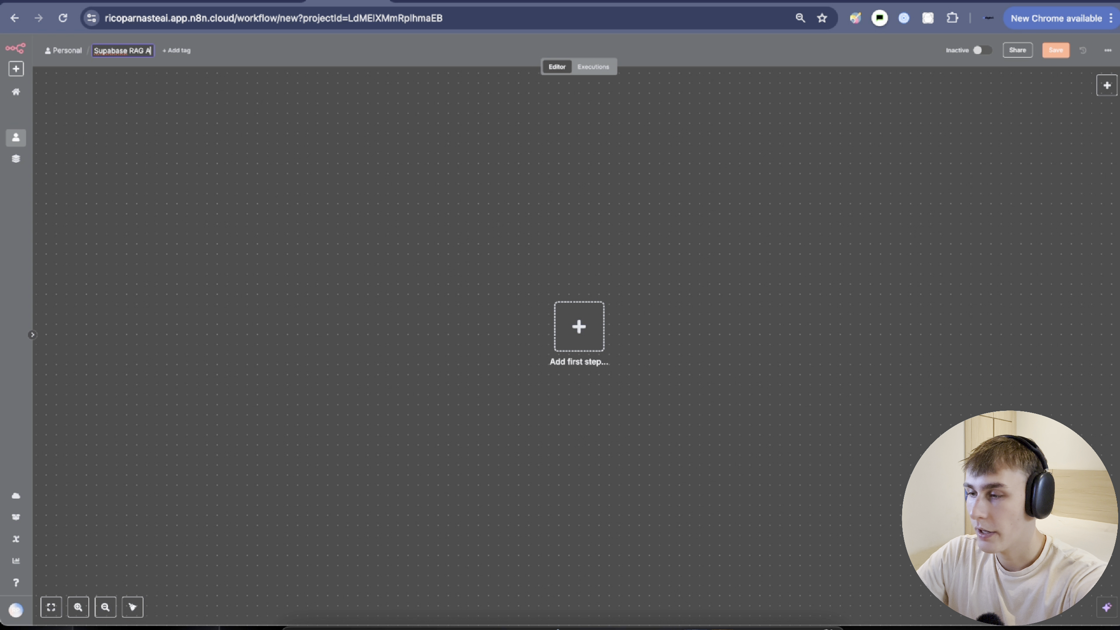
pyautogui.write('gent')
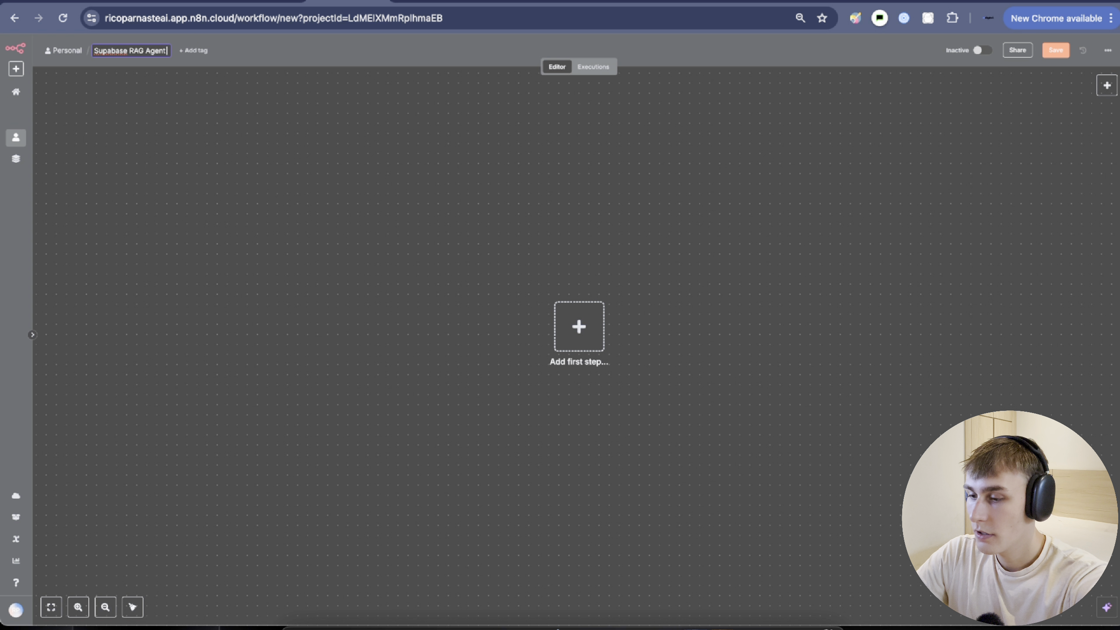
pyautogui.write(' & Post')
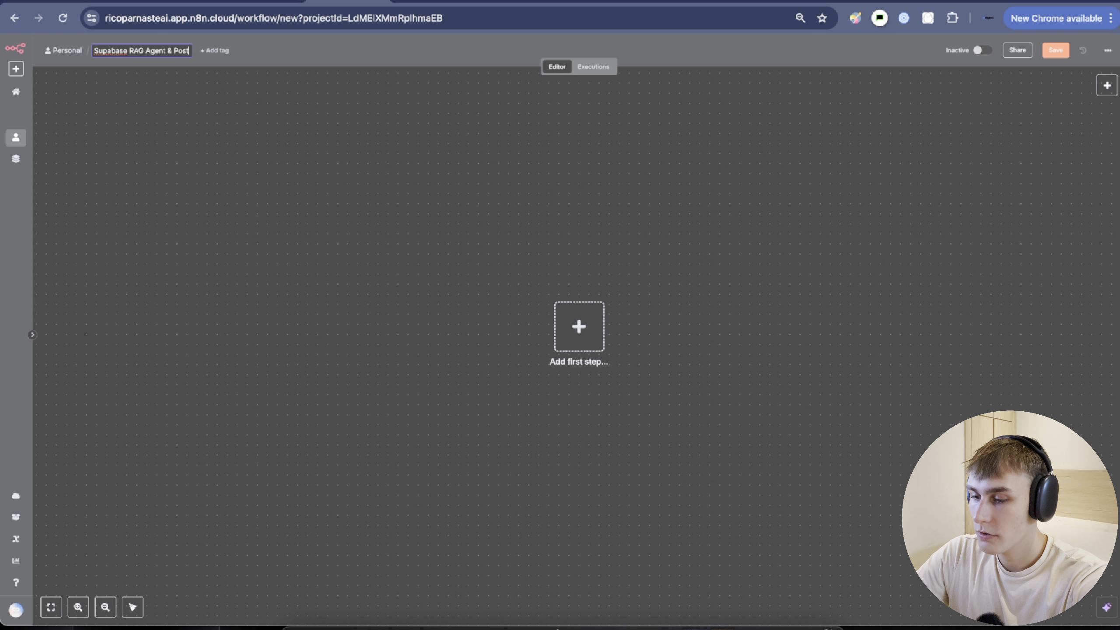
pyautogui.write('grs')
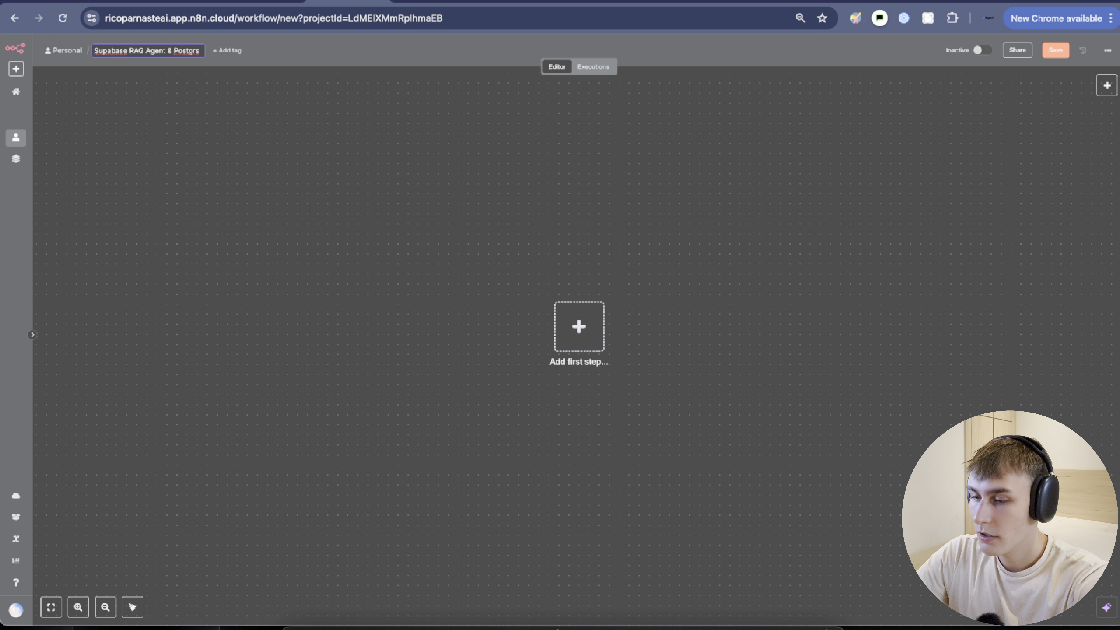
pyautogui.write(' Chat memory')
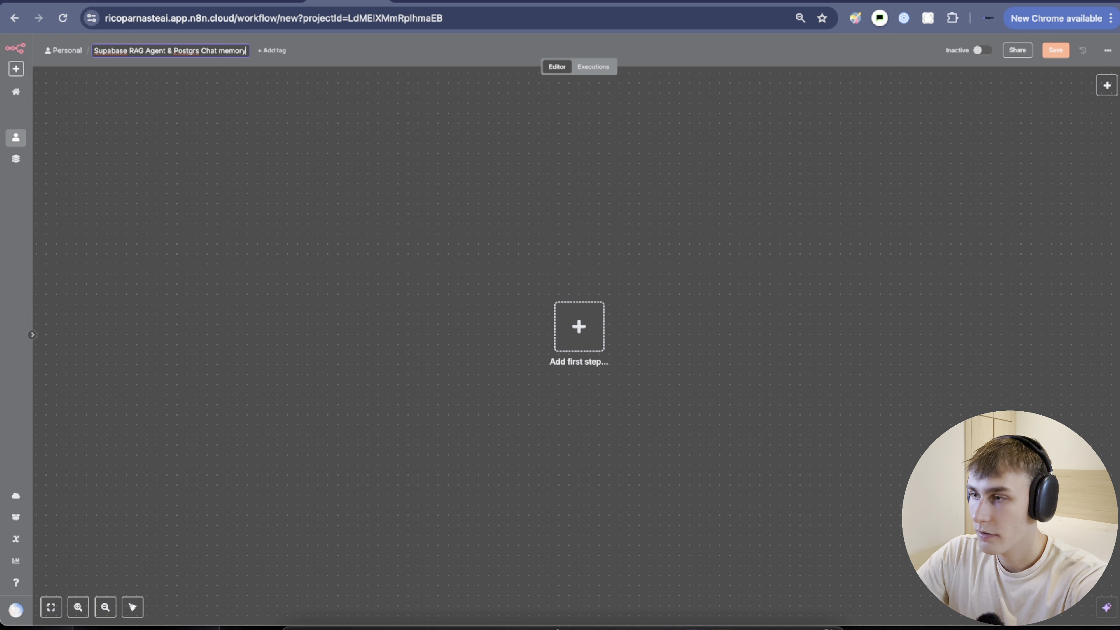
pyautogui.press('BackSpace')
pyautogui.press('BackSpace')
pyautogui.write('Memo')
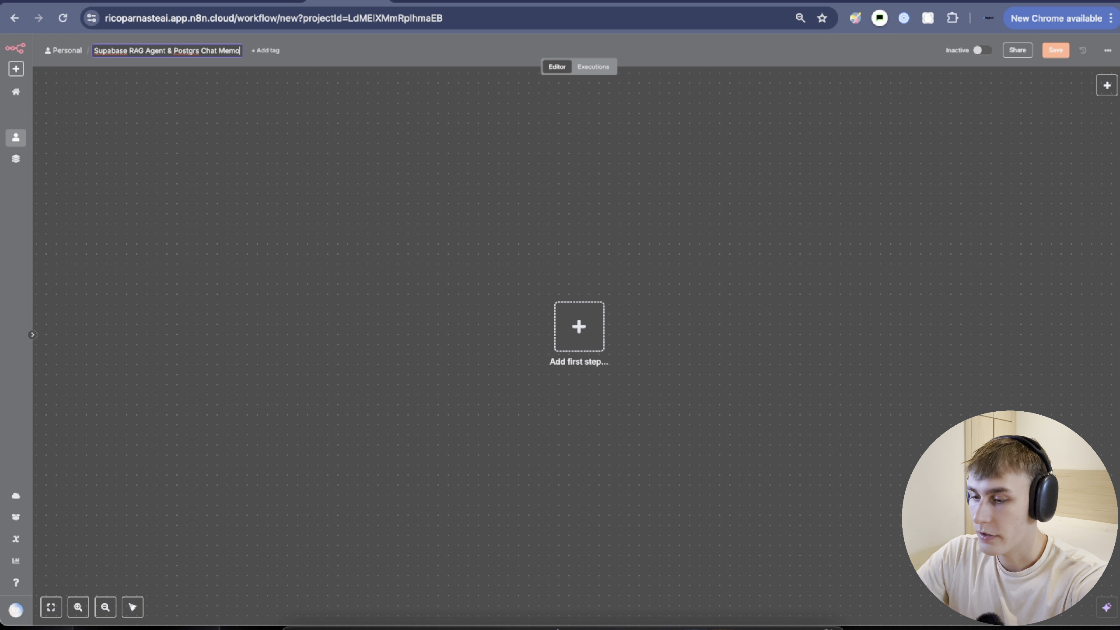
pyautogui.write('ry')
pyautogui.press('Return')
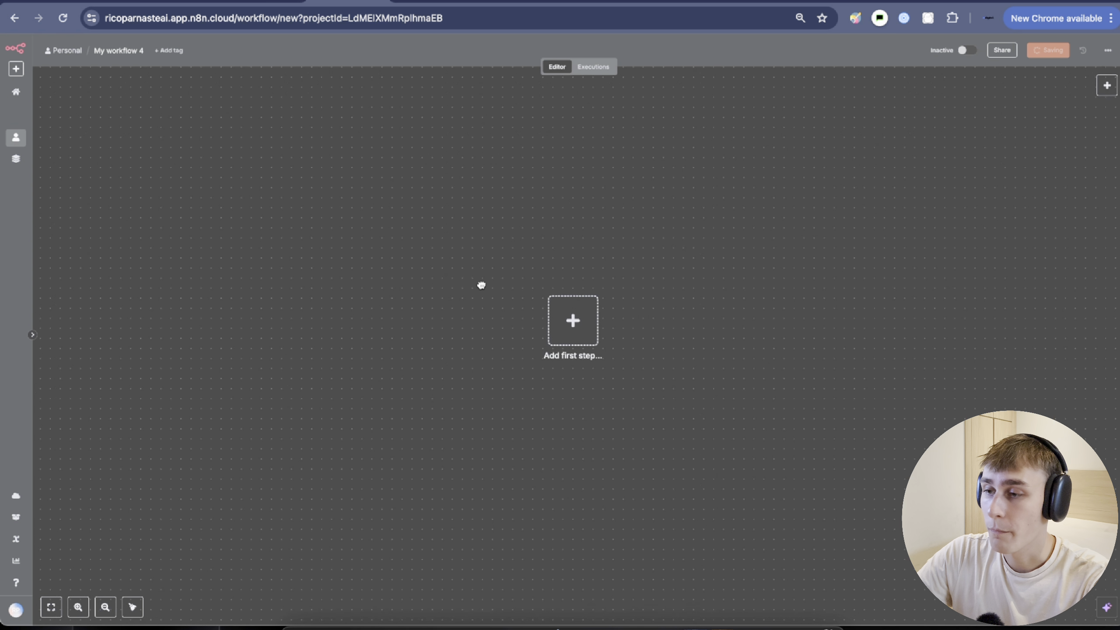
# Add an AI Agent after the chat message trigger and hide the test chat panel.
pyautogui.click(505, 282)
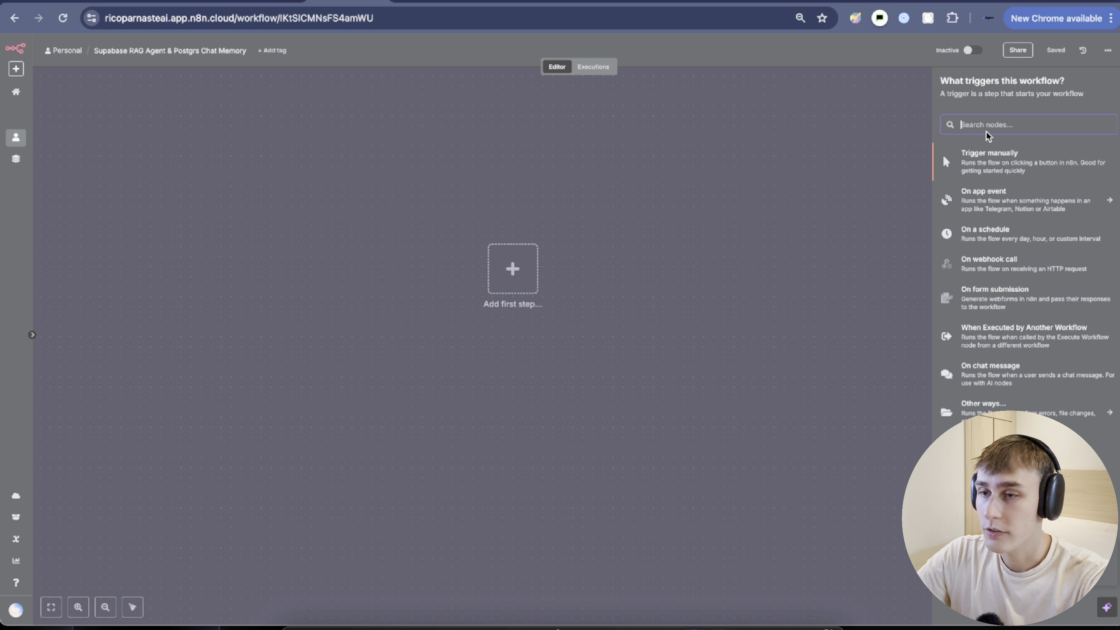
pyautogui.write('ai age')
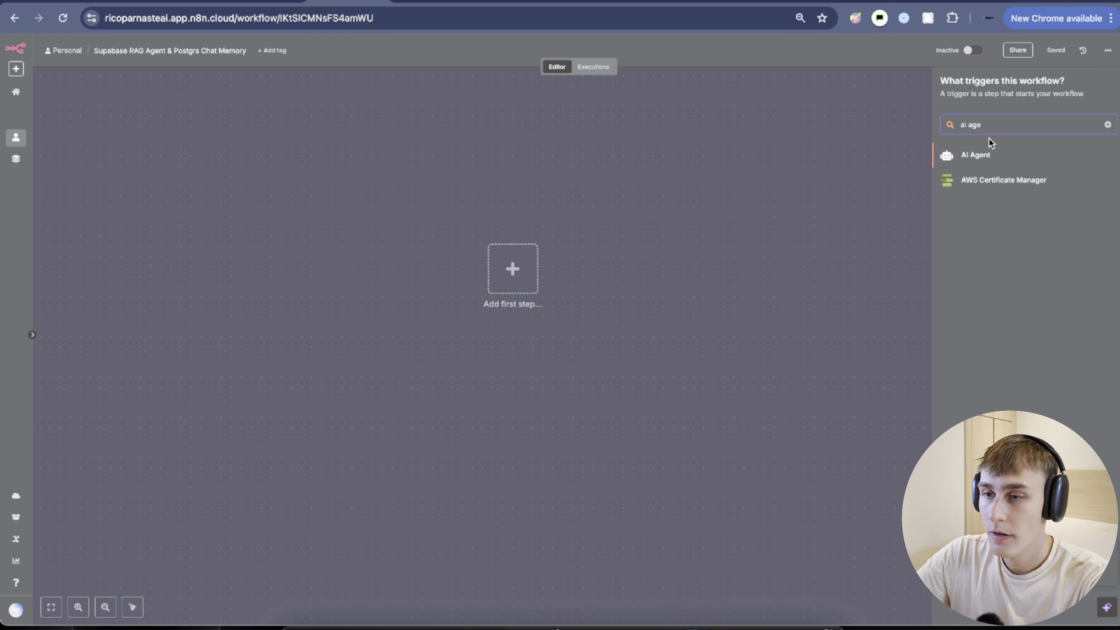
pyautogui.click(979, 155)
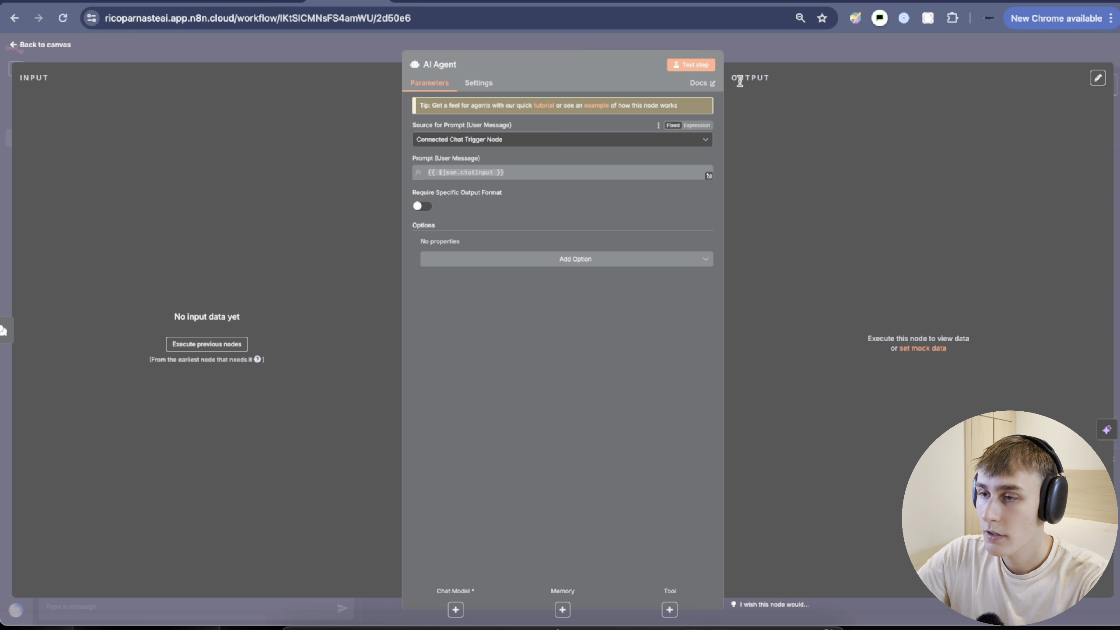
pyautogui.press('Escape')
pyautogui.hscroll(1, 551, 333)
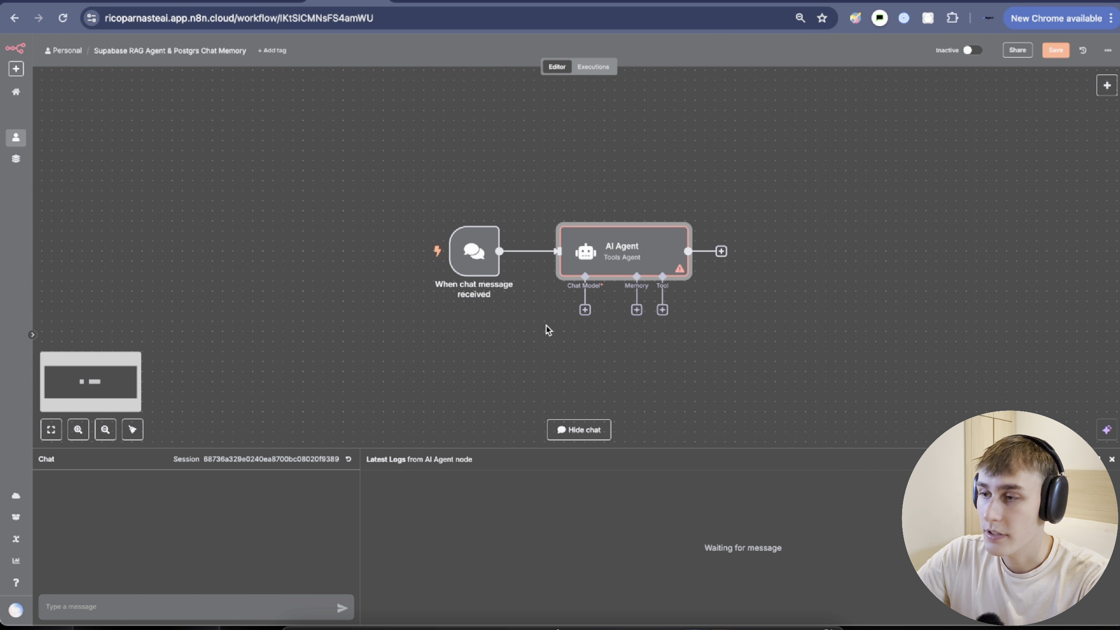
pyautogui.scroll(-2, 617, 309)
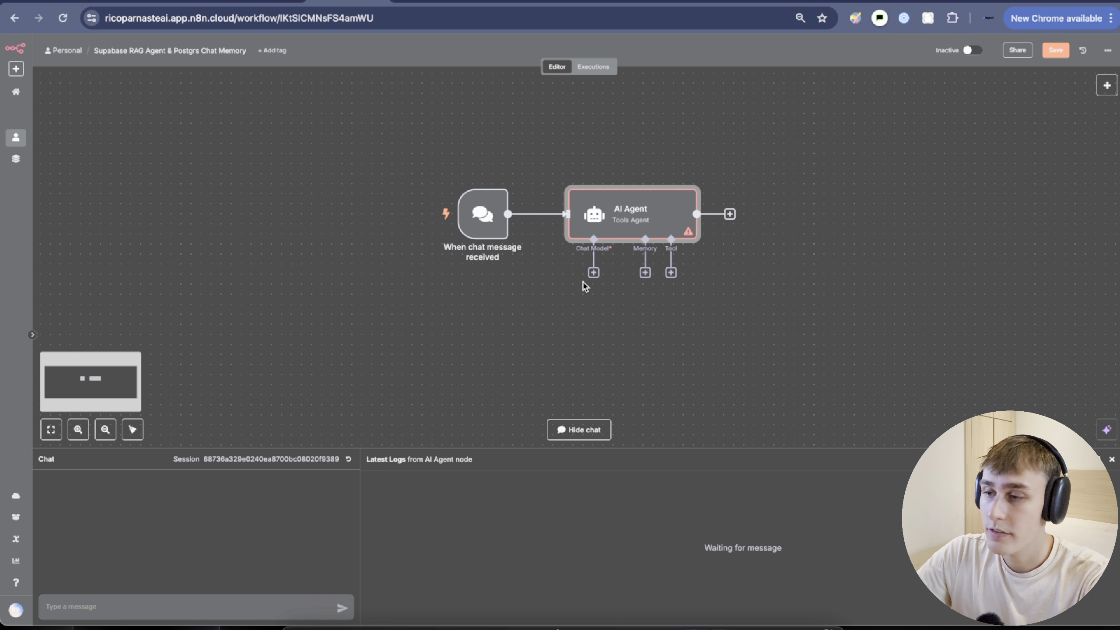
pyautogui.click(1112, 459)
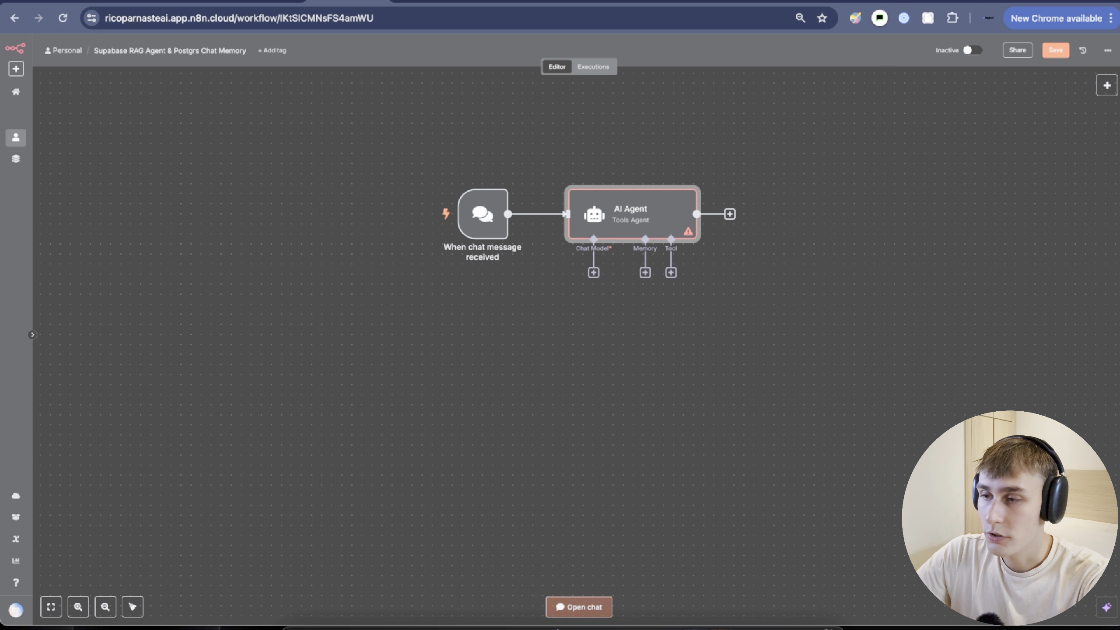
# Attach an OpenAI Chat Model using gpt-4.1-nano as the AI Agent's chat model.
pyautogui.click(593, 273)
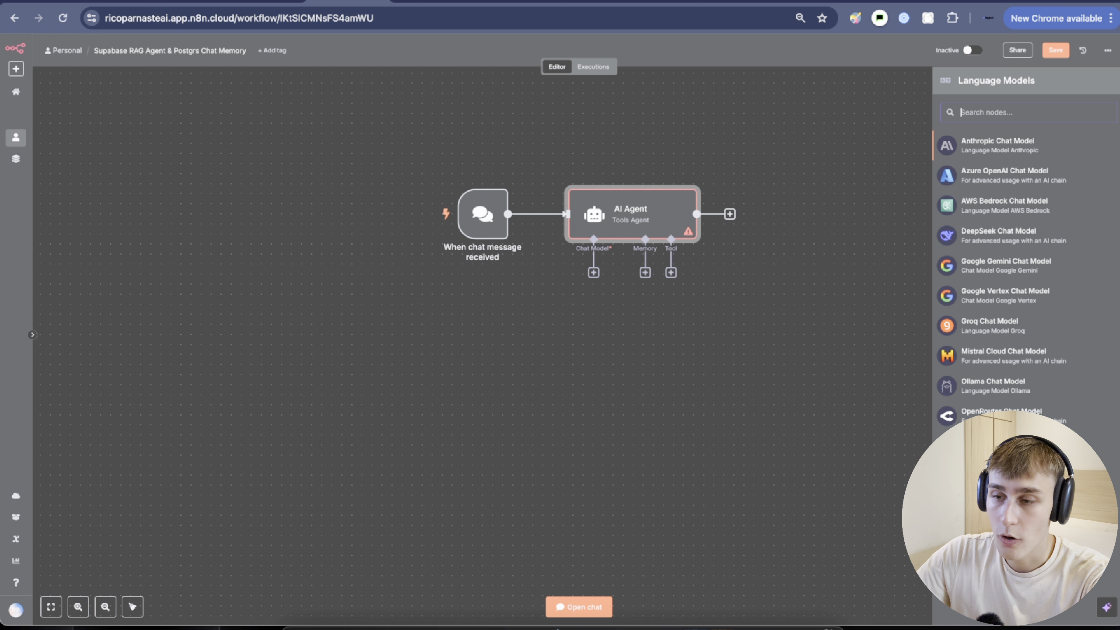
pyautogui.click(997, 446)
pyautogui.click(512, 146)
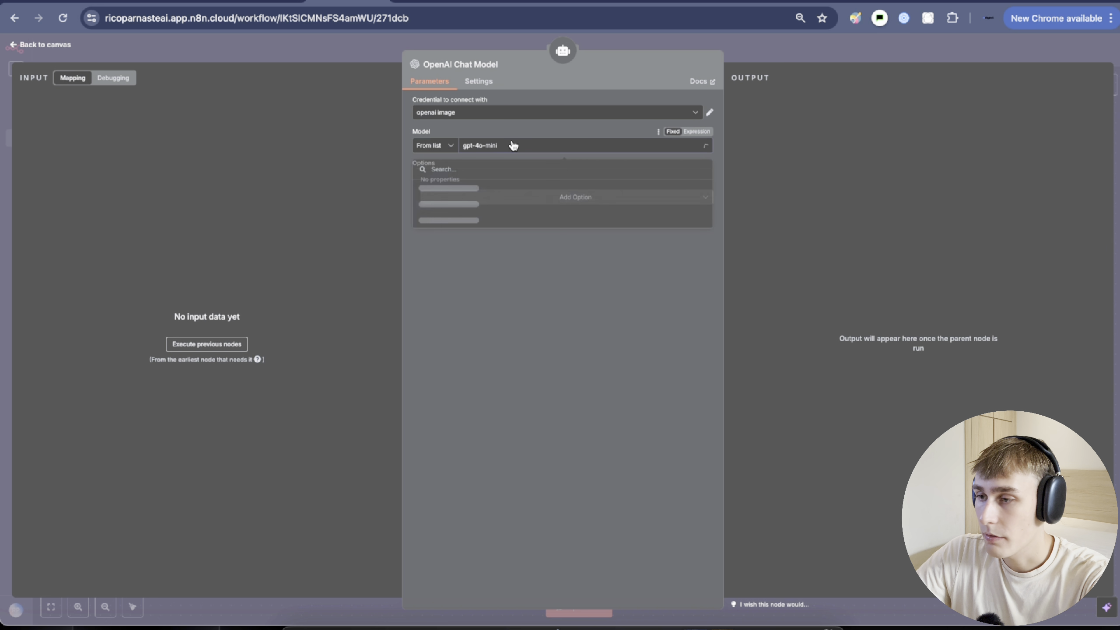
pyautogui.write('nano')
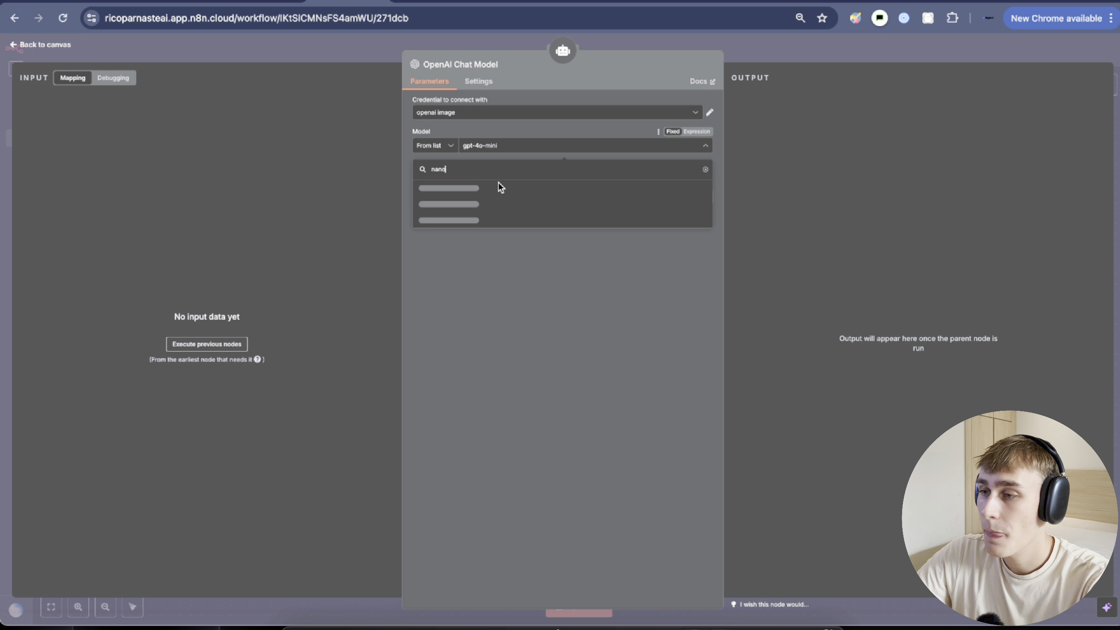
pyautogui.click(452, 195)
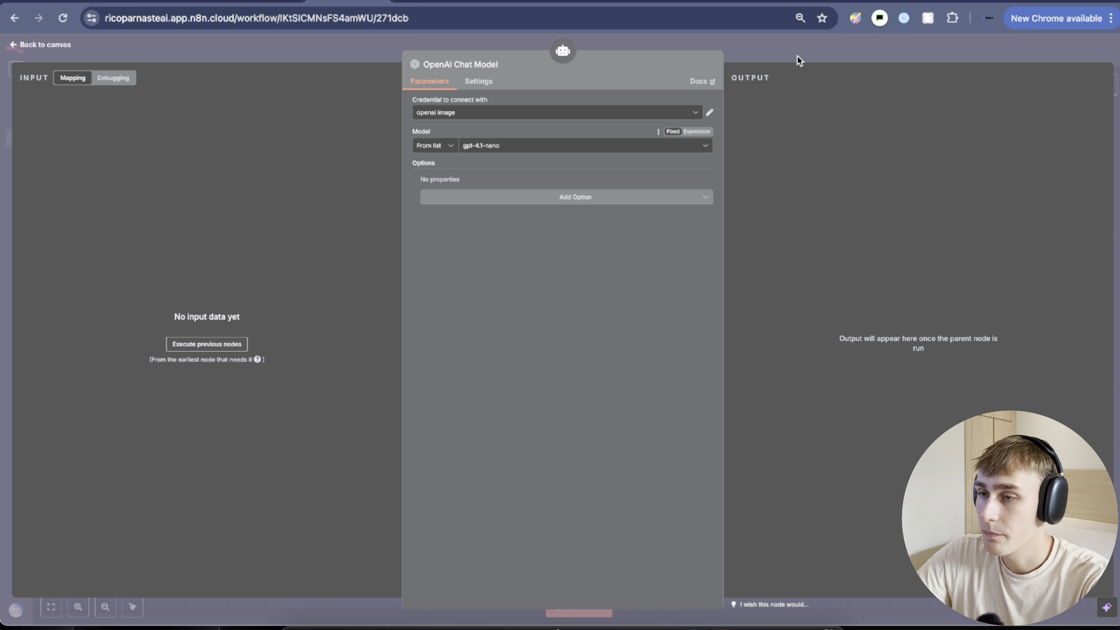
pyautogui.click(798, 55)
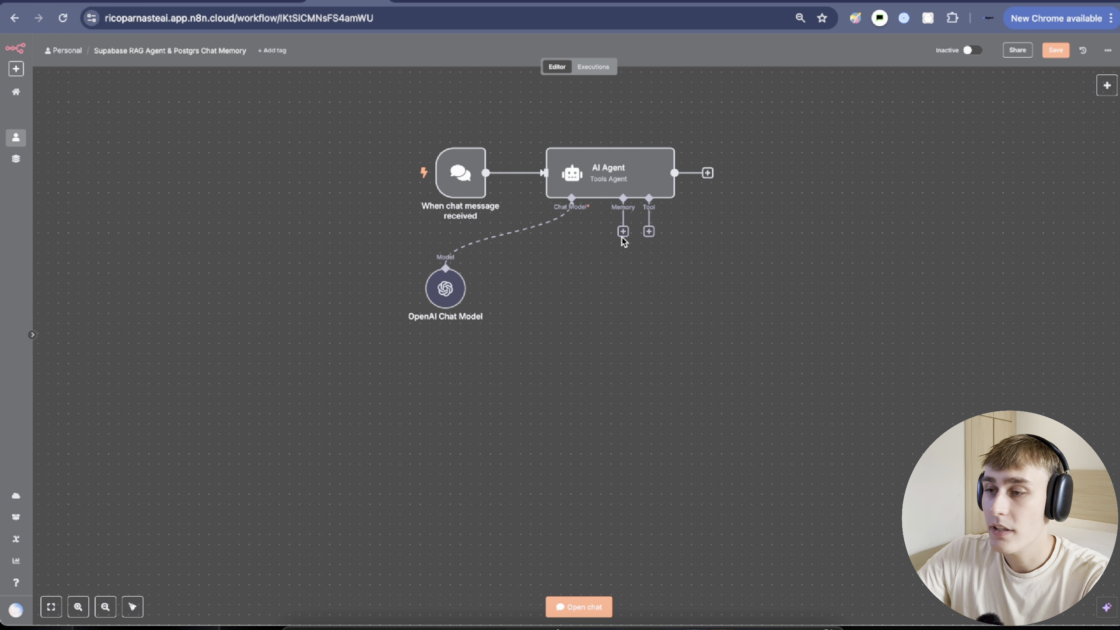
pyautogui.click(622, 234)
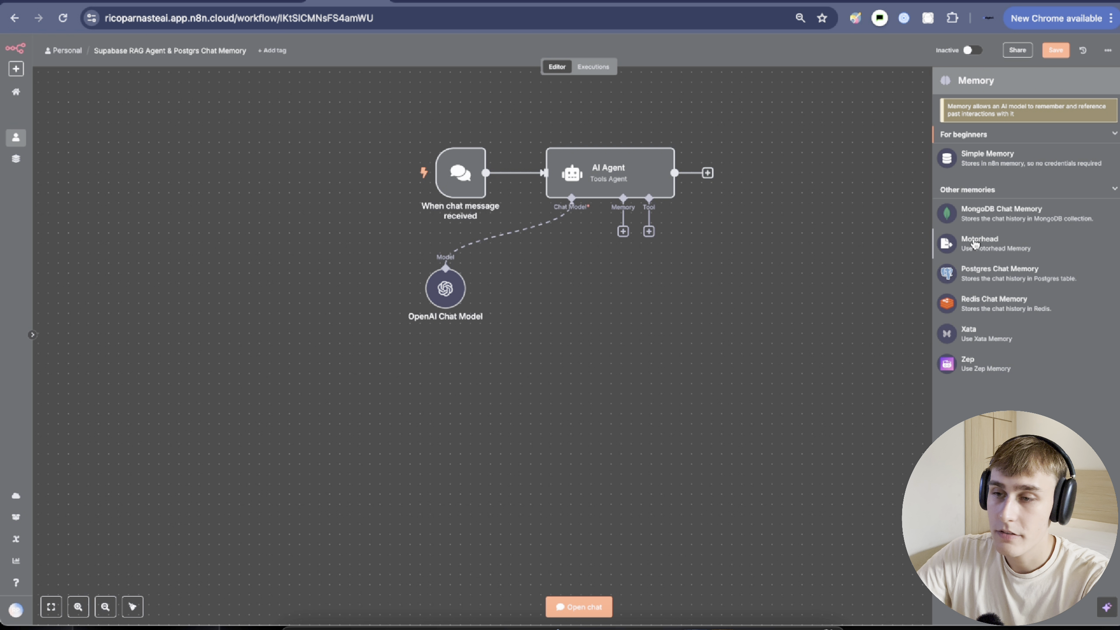
# Add Postgres Chat Memory to the agent and start a new Postgres credential, noting default port 5432.
pyautogui.click(970, 283)
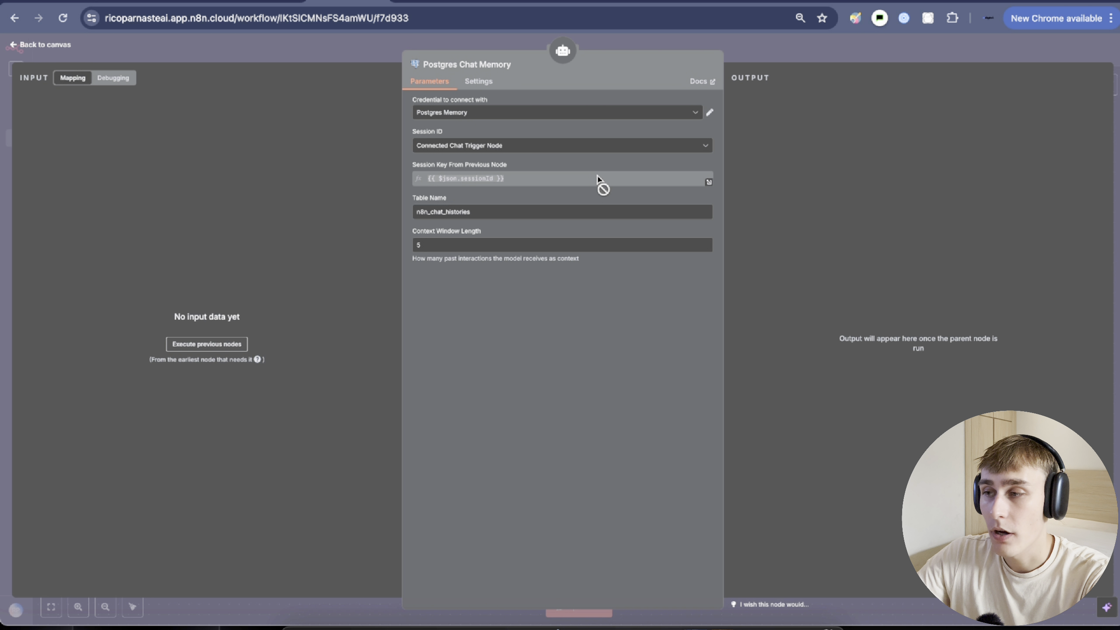
pyautogui.click(456, 114)
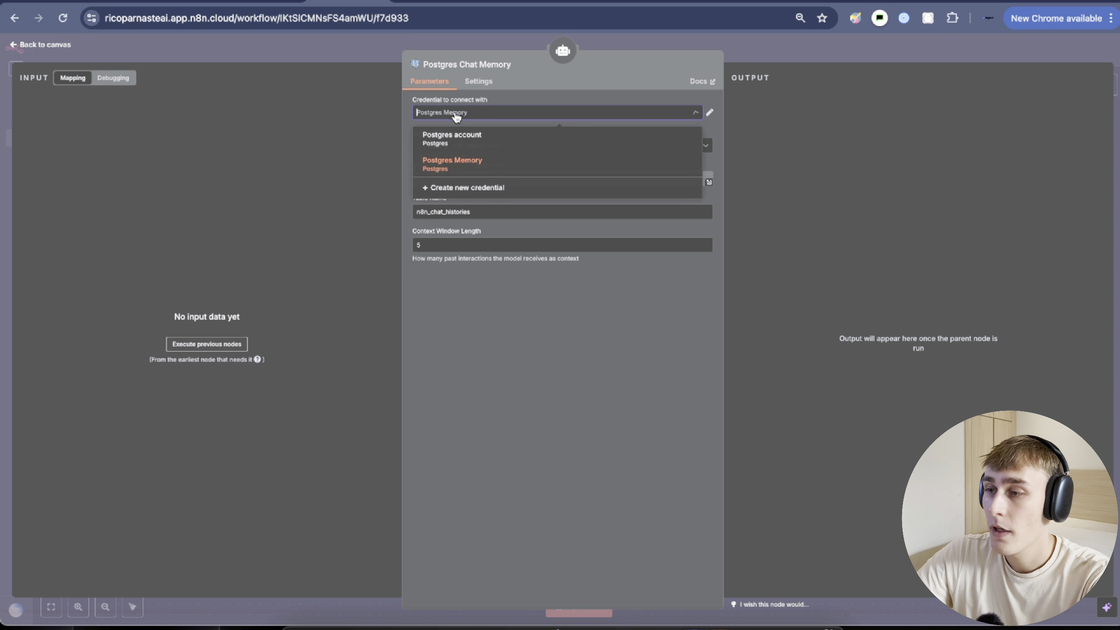
pyautogui.click(496, 196)
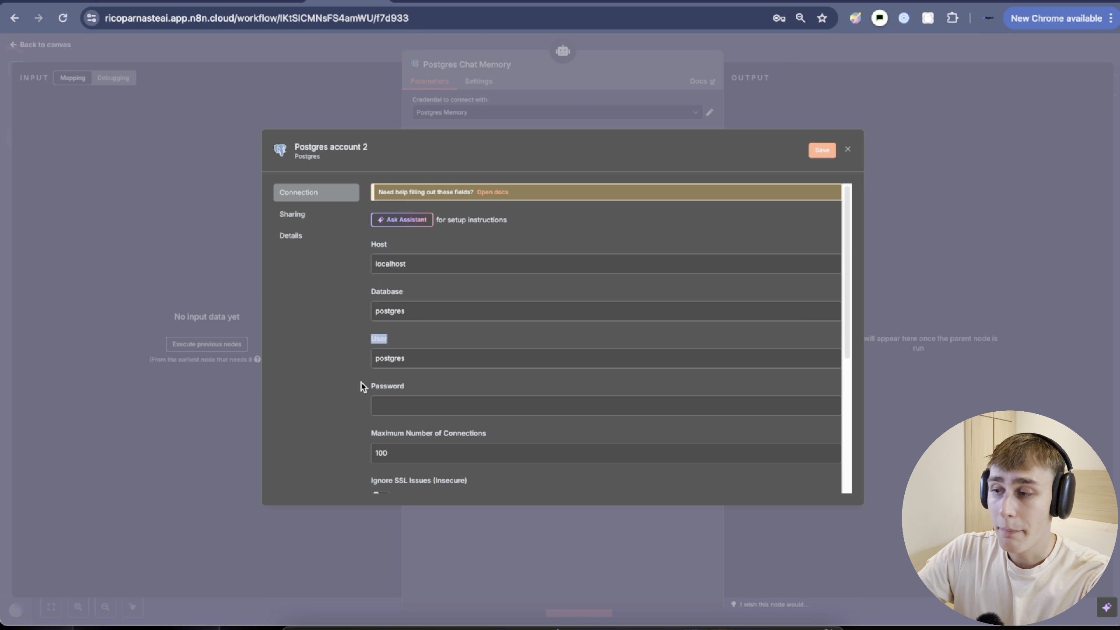
pyautogui.scroll(-5, 406, 395)
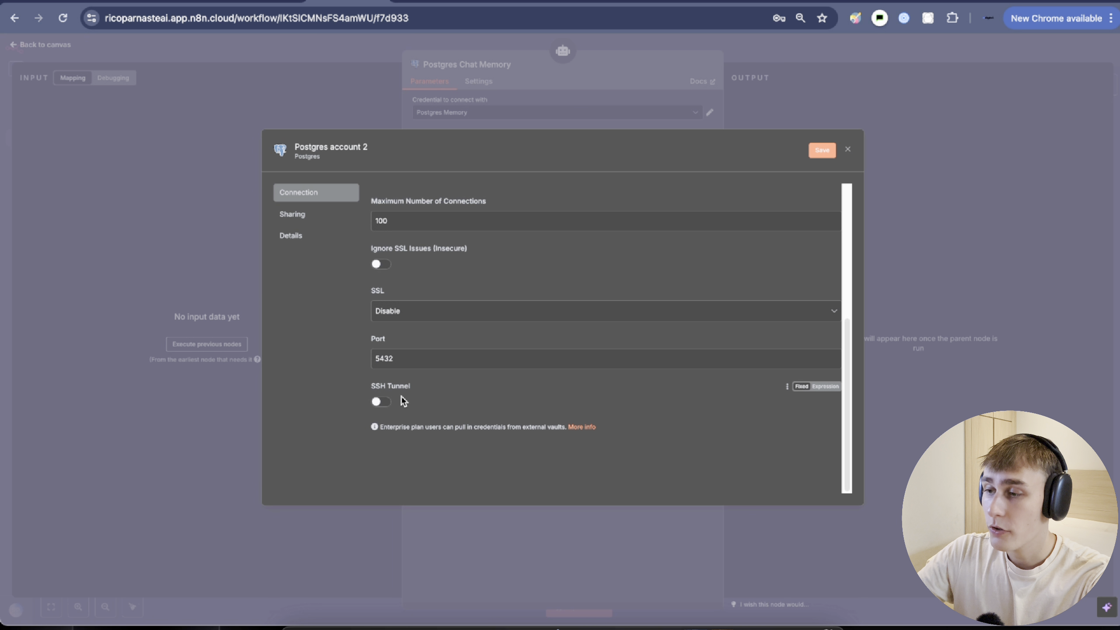
pyautogui.moveTo(396, 358); pyautogui.dragTo(368, 362)
pyautogui.click(401, 336)
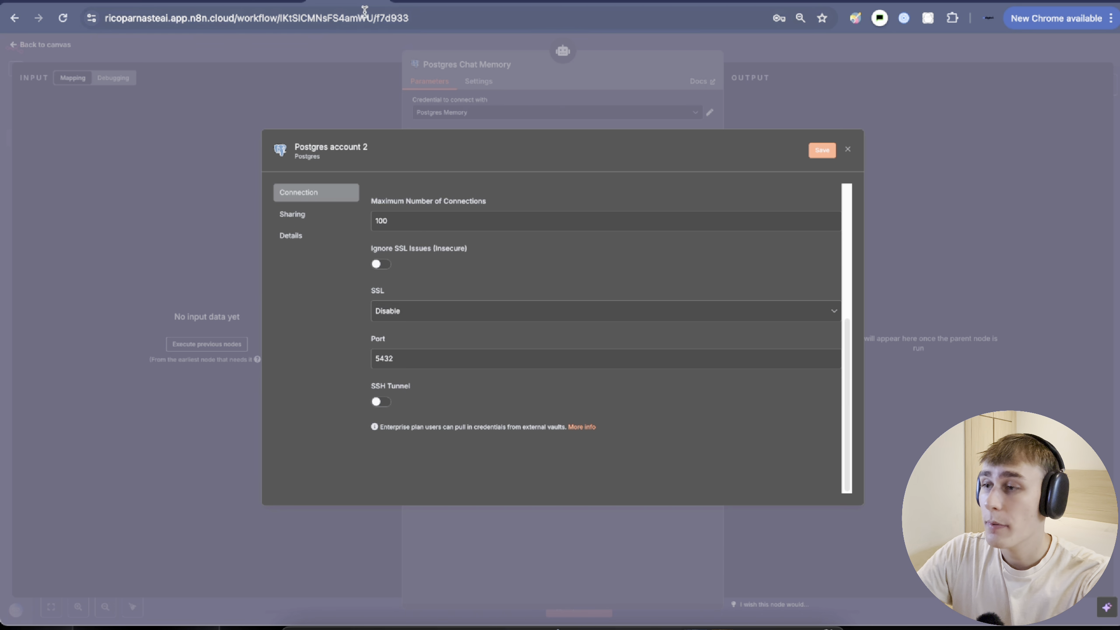
pyautogui.click(403, 3)
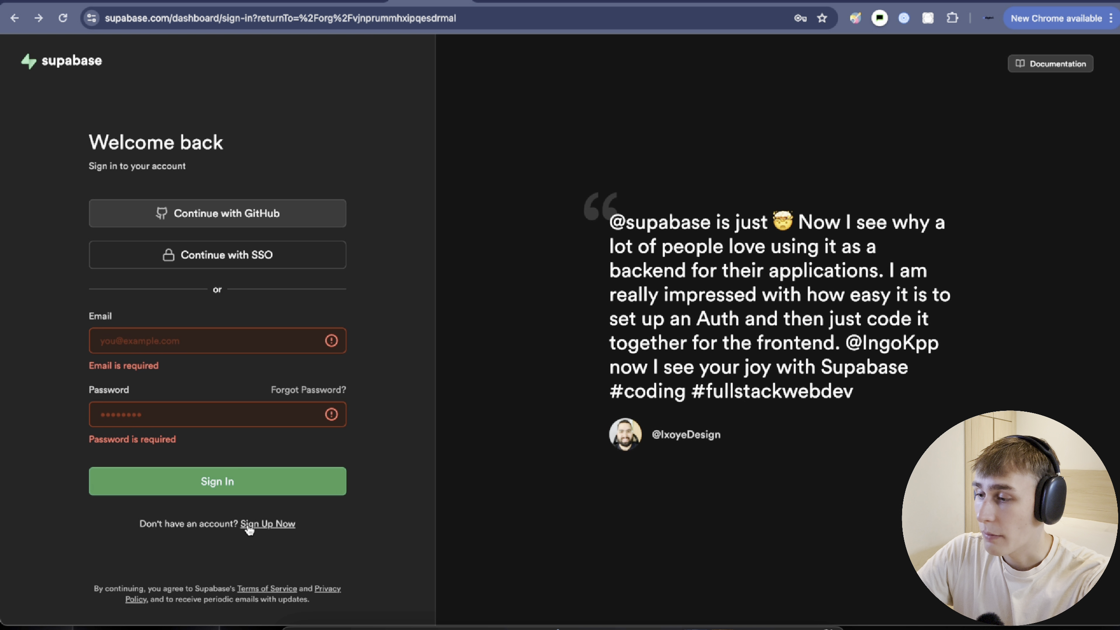
# Sign up for a new Supabase account with an e-mail address and password.
pyautogui.click(263, 530)
pyautogui.click(171, 328)
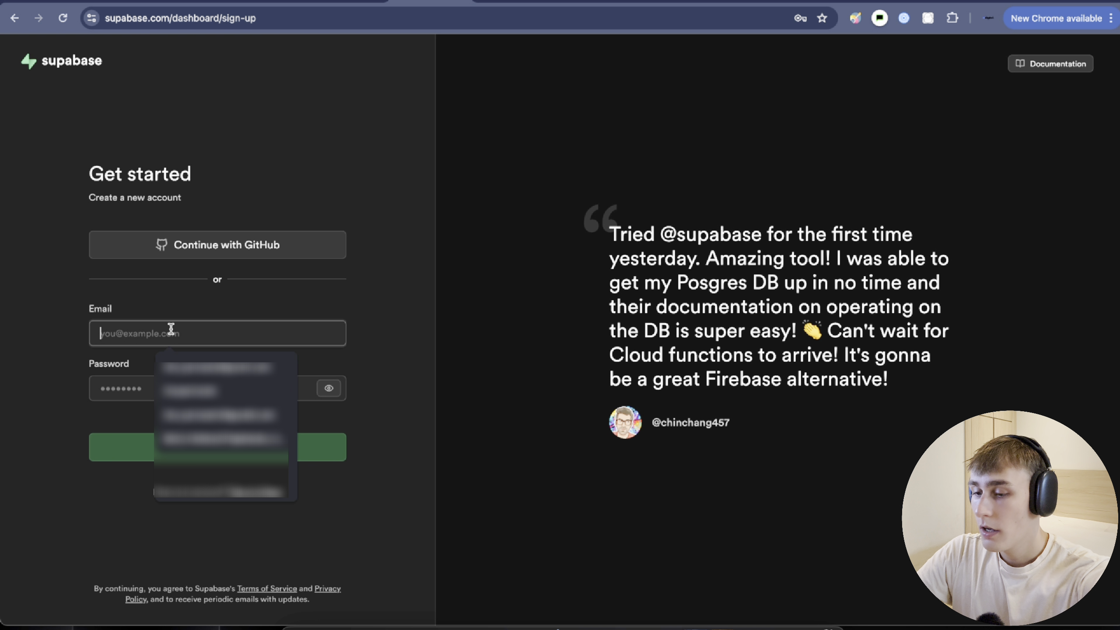
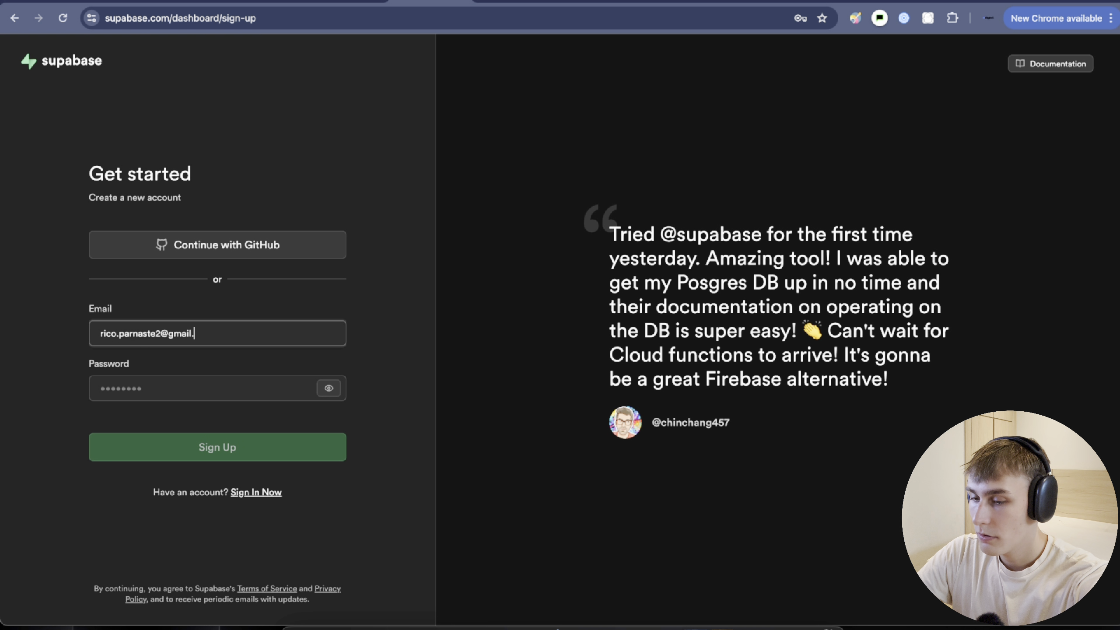
pyautogui.press('Tab')
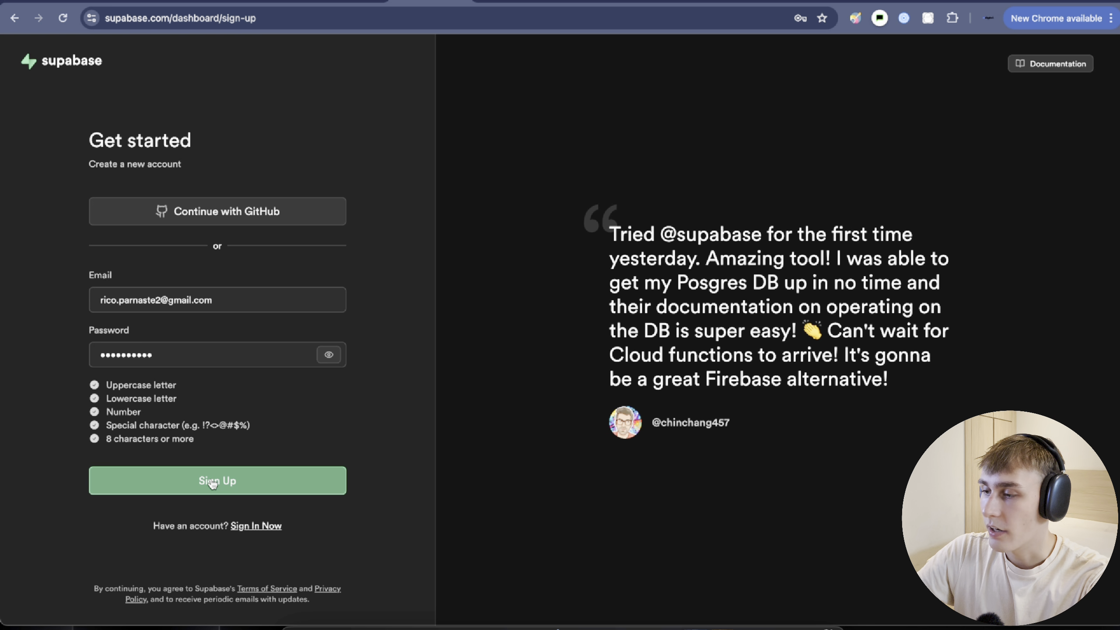
pyautogui.click(224, 484)
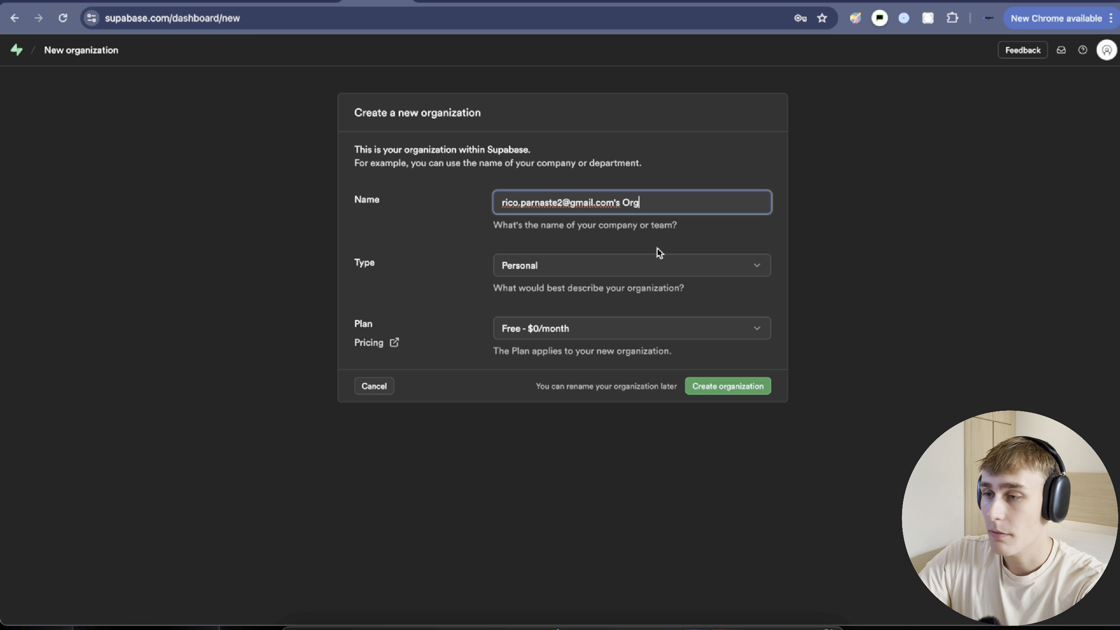
# Name the new Supabase organization n8ntest.
pyautogui.moveTo(660, 202); pyautogui.dragTo(480, 203)
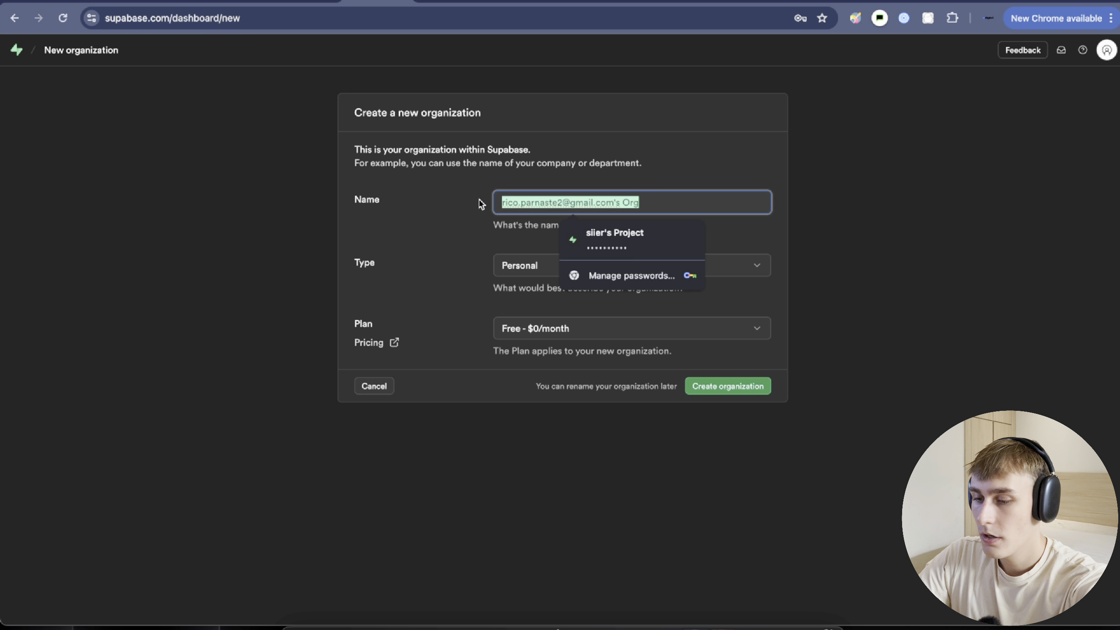
pyautogui.write('n8ntest')
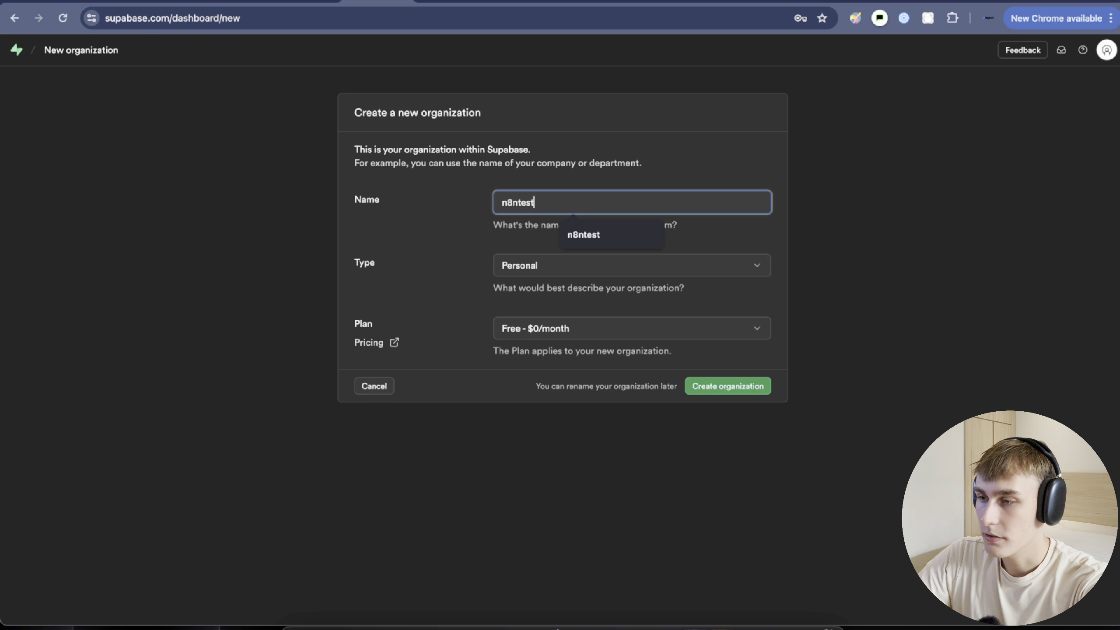
pyautogui.click(437, 336)
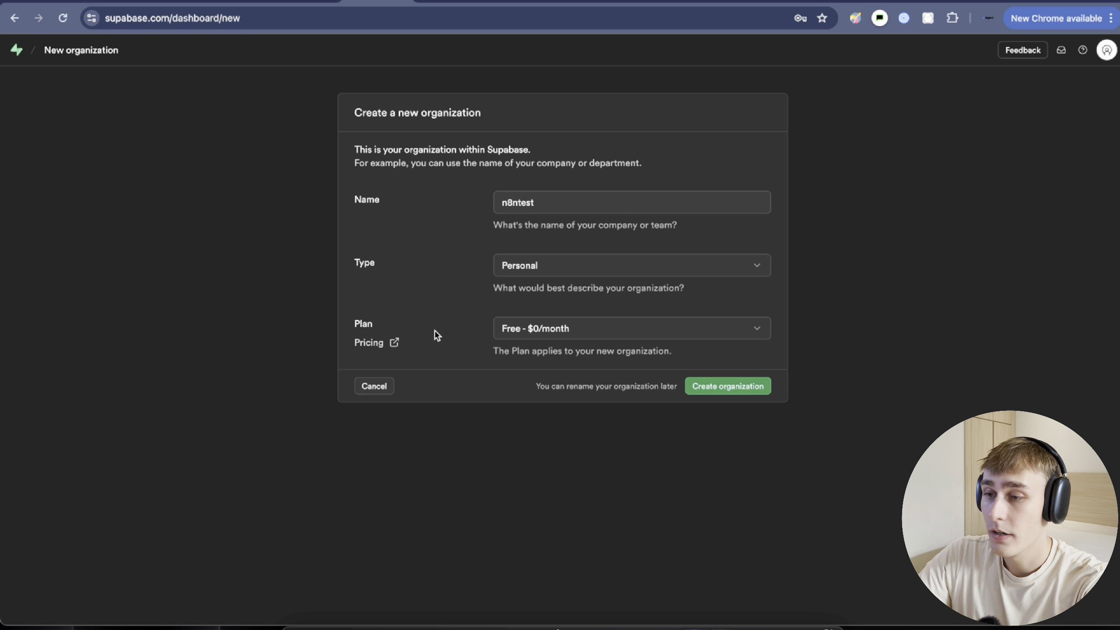
# Create the n8ntest organization and enter a database password for its new project.
pyautogui.click(707, 394)
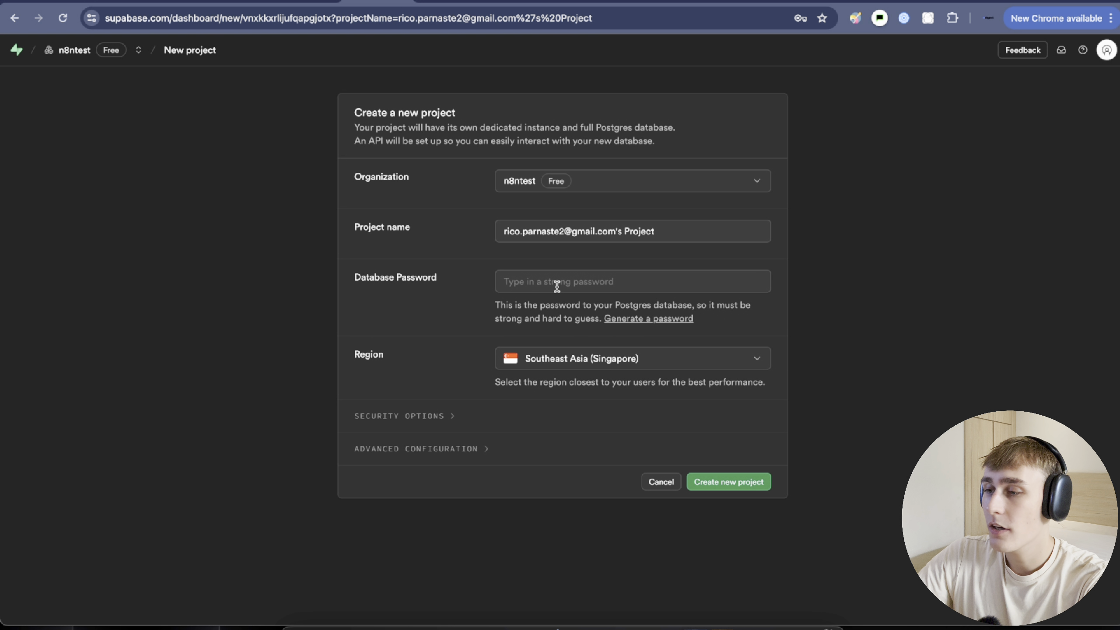
pyautogui.moveTo(339, 282); pyautogui.dragTo(448, 285)
pyautogui.click(568, 283)
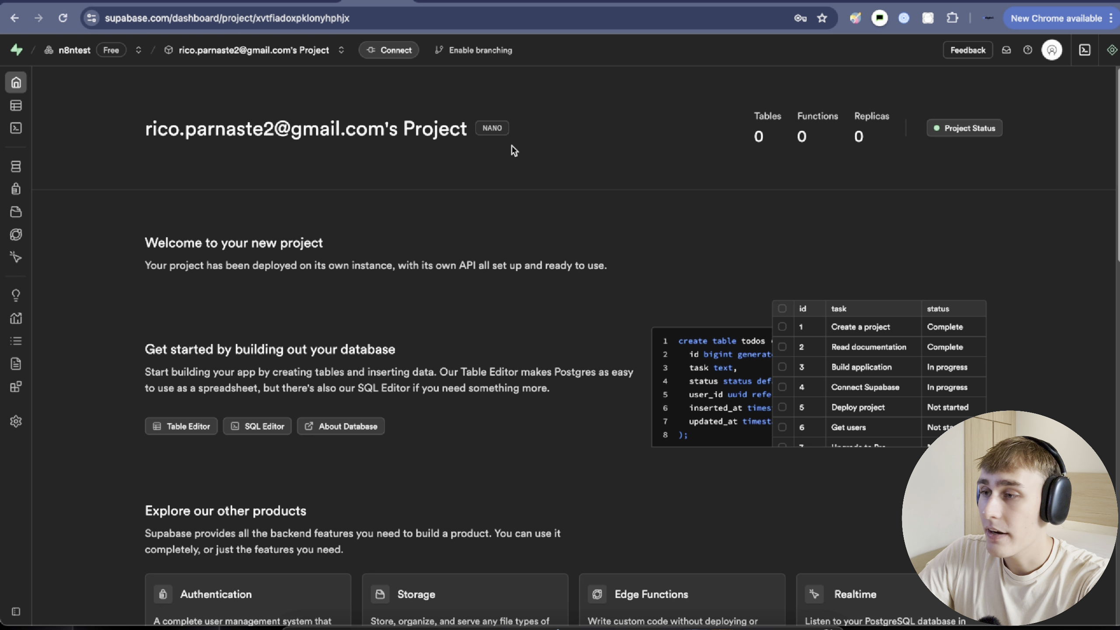
# Show the project's connection strings as PSQL and copy the transaction pooler host.
pyautogui.click(395, 49)
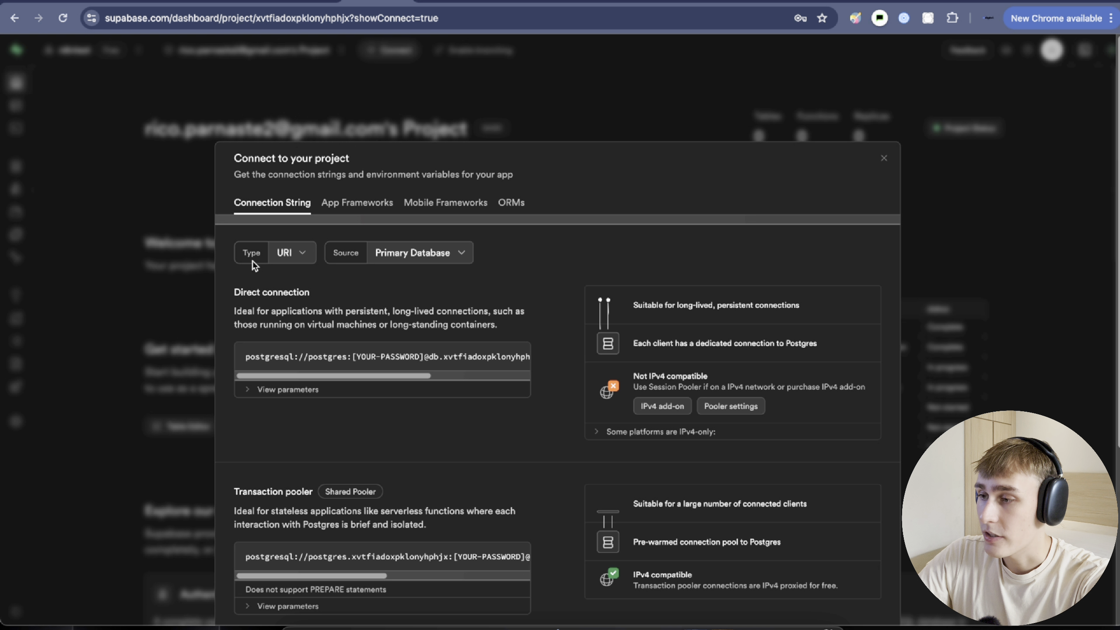
pyautogui.click(283, 253)
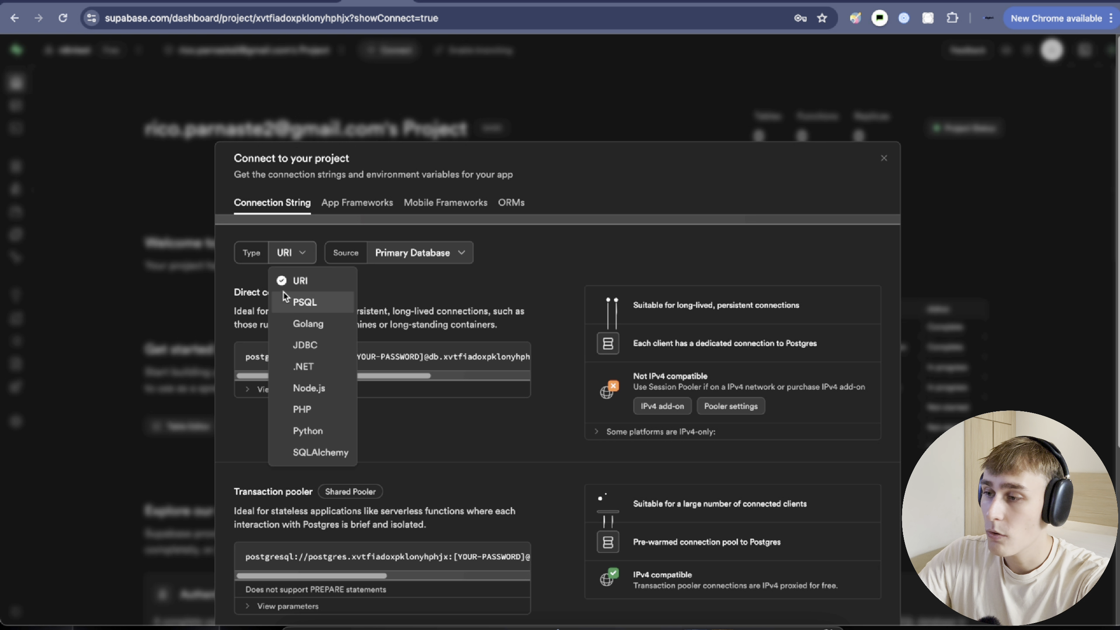
pyautogui.click(303, 303)
pyautogui.scroll(-3, 374, 311)
pyautogui.scroll(-3, 386, 315)
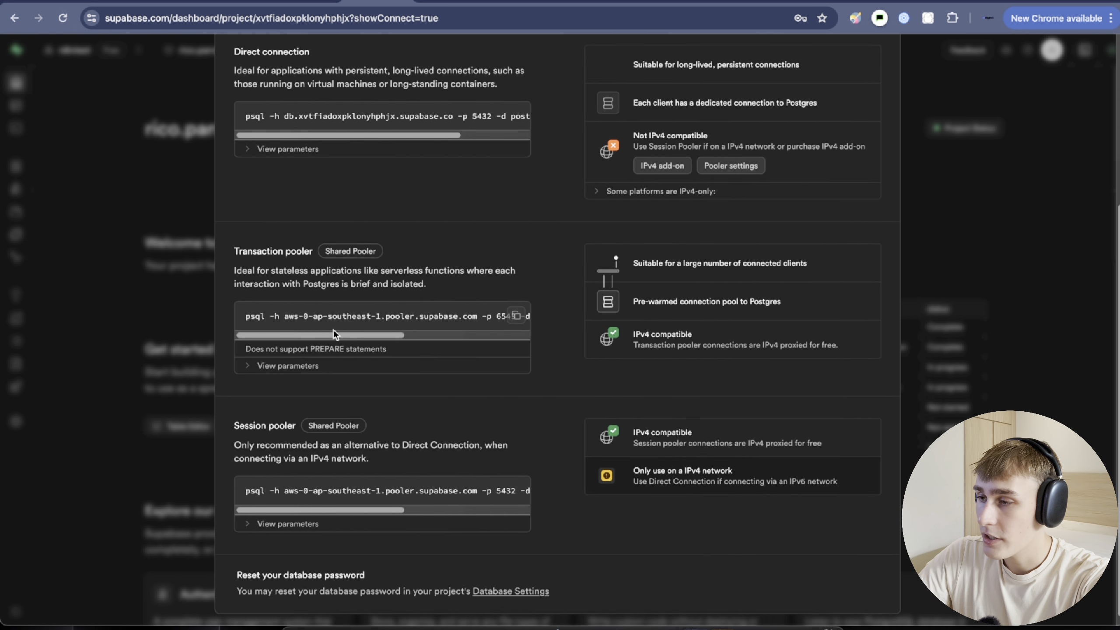
pyautogui.moveTo(238, 241); pyautogui.dragTo(289, 241)
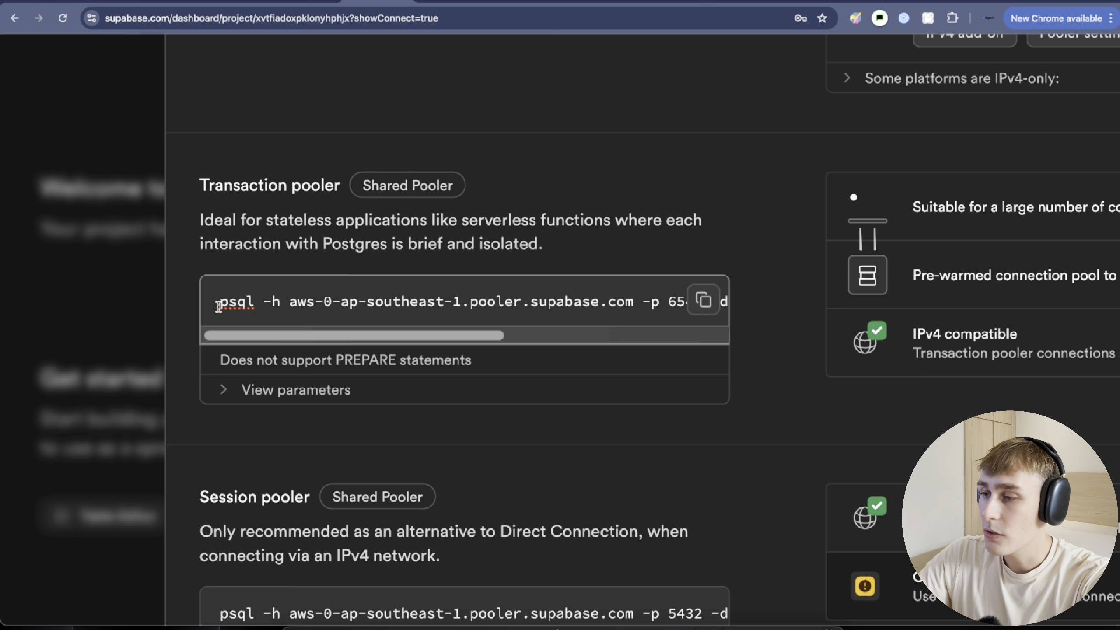
pyautogui.moveTo(219, 307); pyautogui.dragTo(611, 307)
pyautogui.press('super+c')
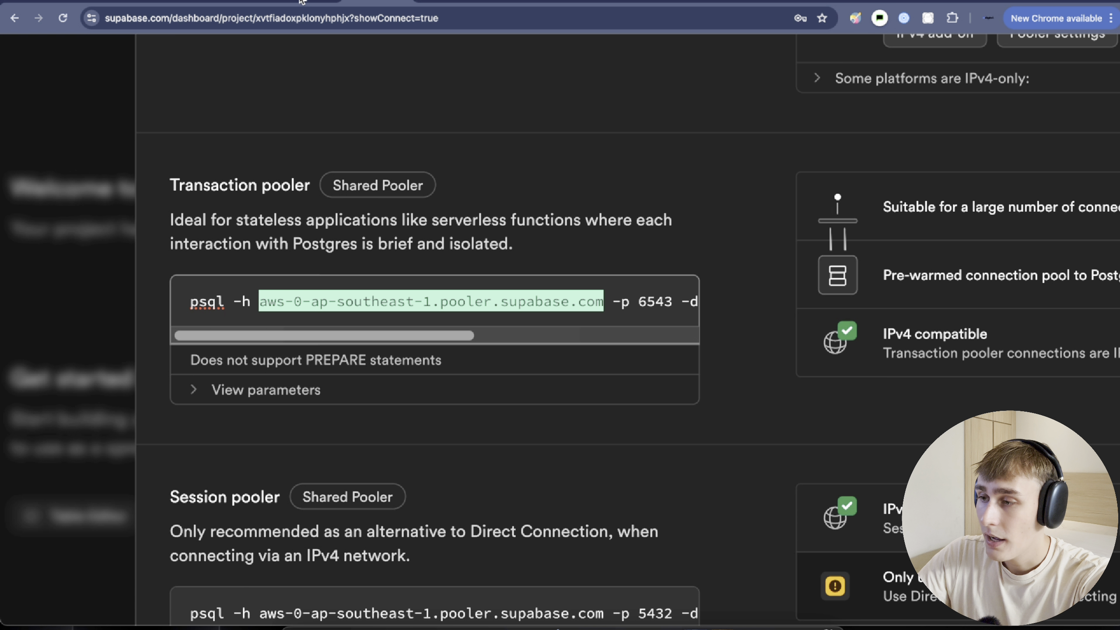
pyautogui.click(319, 0)
pyautogui.scroll(5, 393, 259)
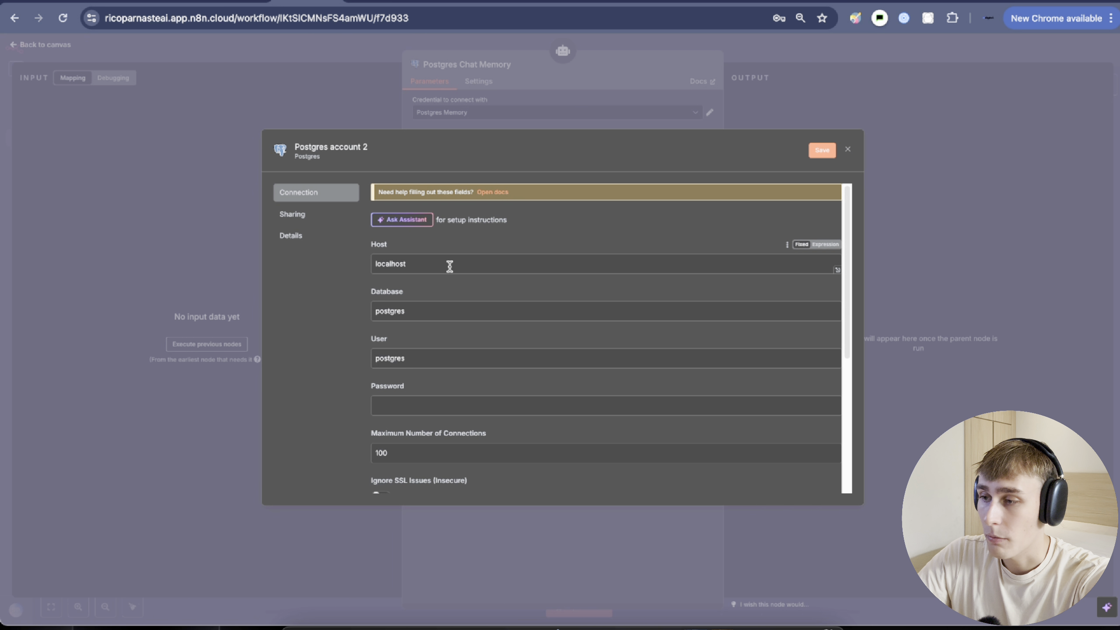
# Replace the credential's Host with aws-0-ap-southeast-1.pooler.supabase.com.
pyautogui.moveTo(434, 266); pyautogui.dragTo(332, 268)
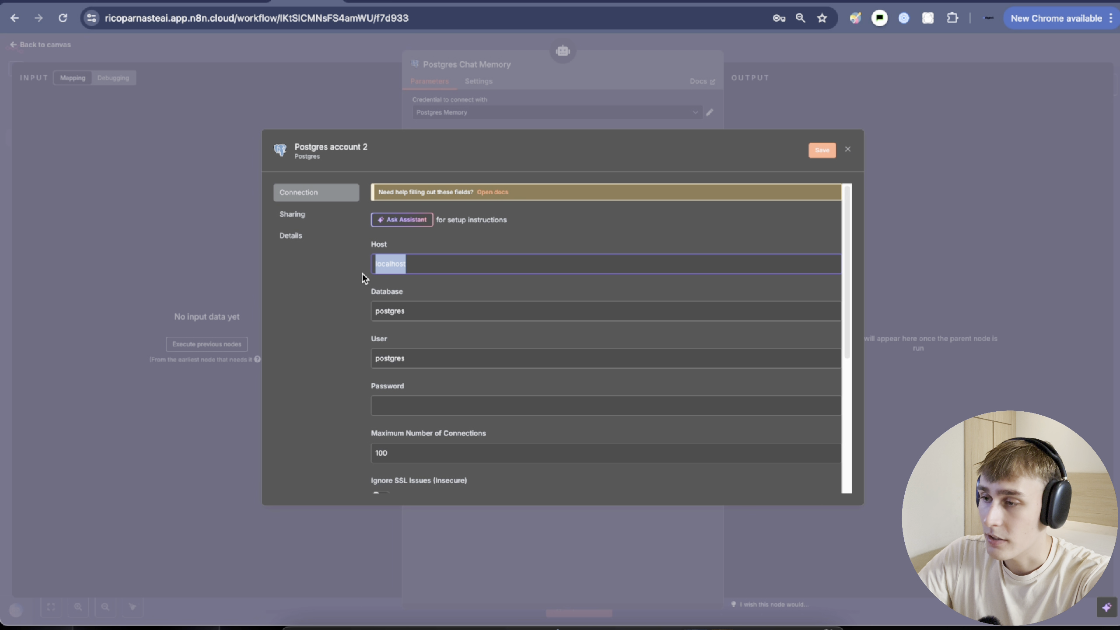
pyautogui.press('super+v')
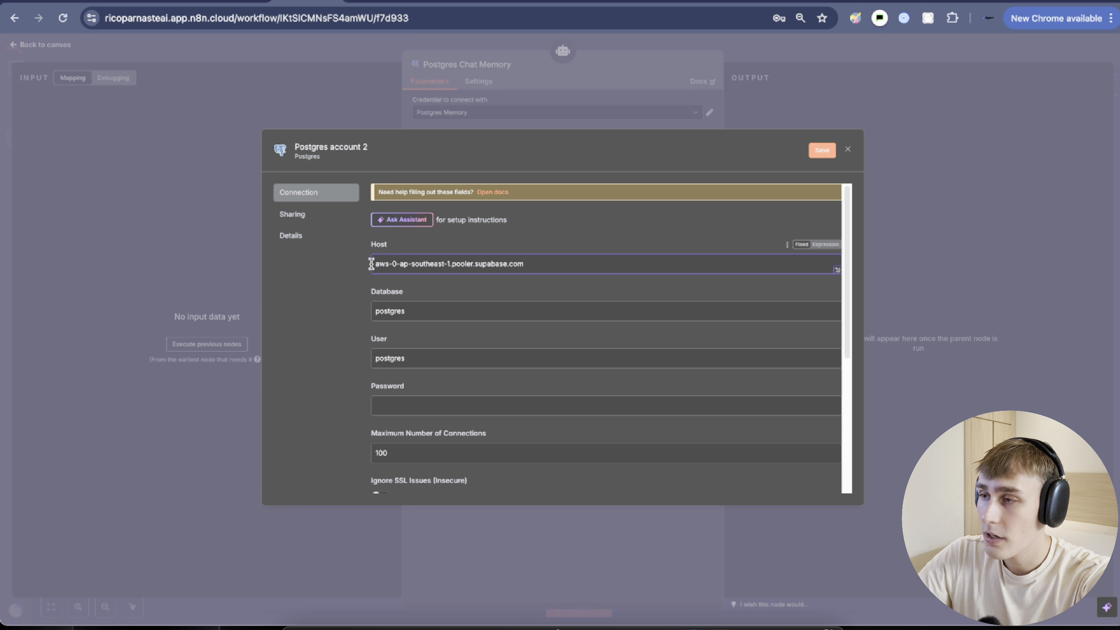
pyautogui.click(548, 266)
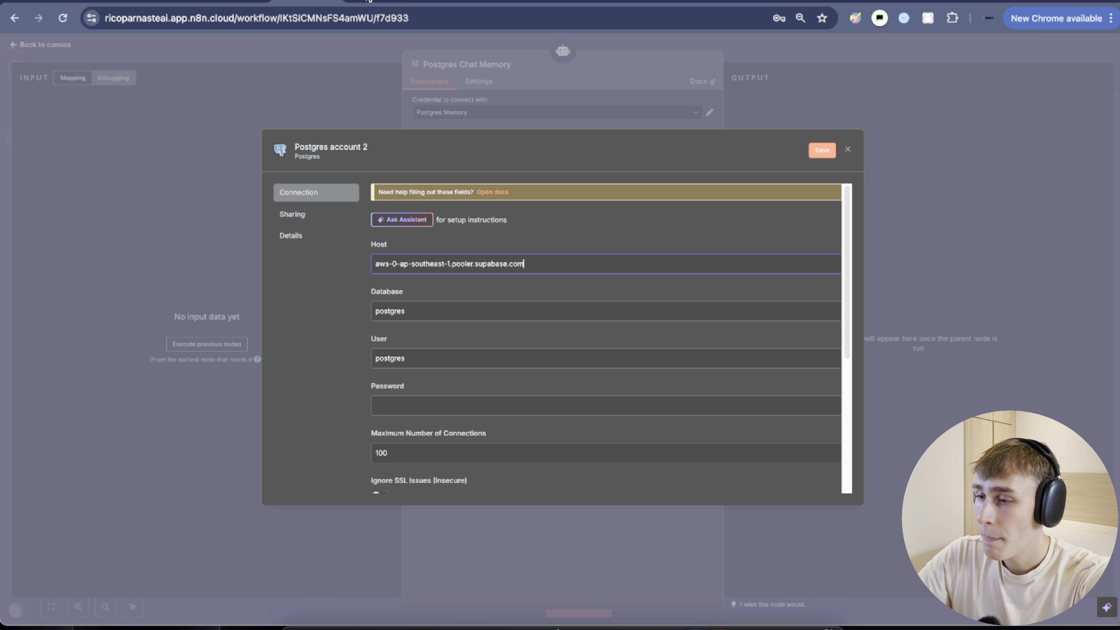
# Set the credential's Port to 6543, taken from the Supabase pooler command.
pyautogui.click(369, 1)
pyautogui.hscroll(2, 447, 344)
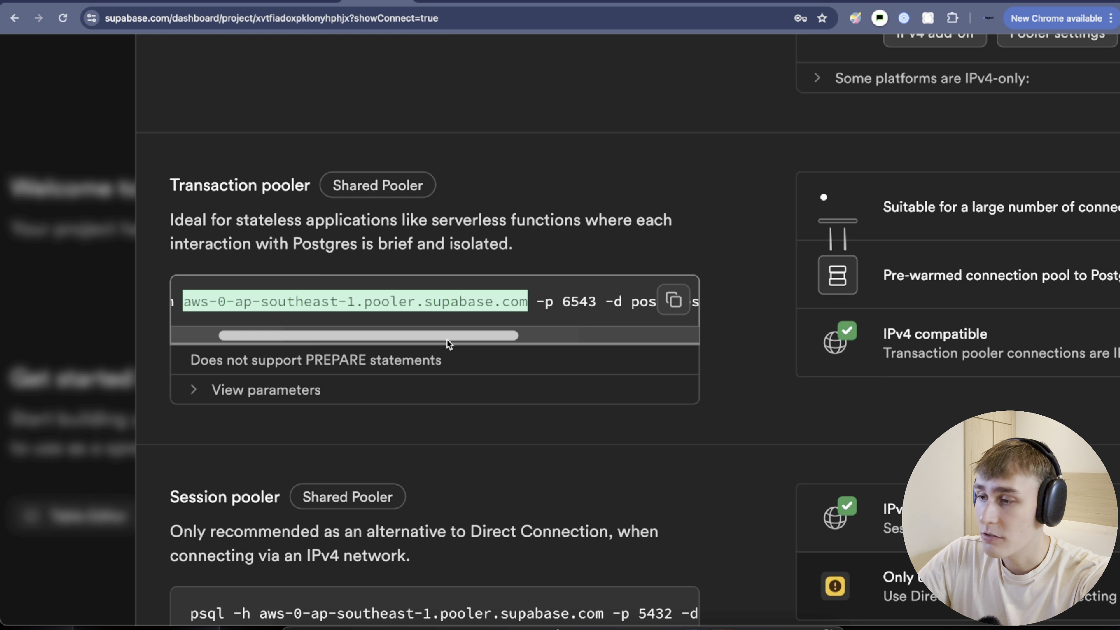
pyautogui.moveTo(448, 344); pyautogui.dragTo(565, 348)
pyautogui.doubleClick(357, 303)
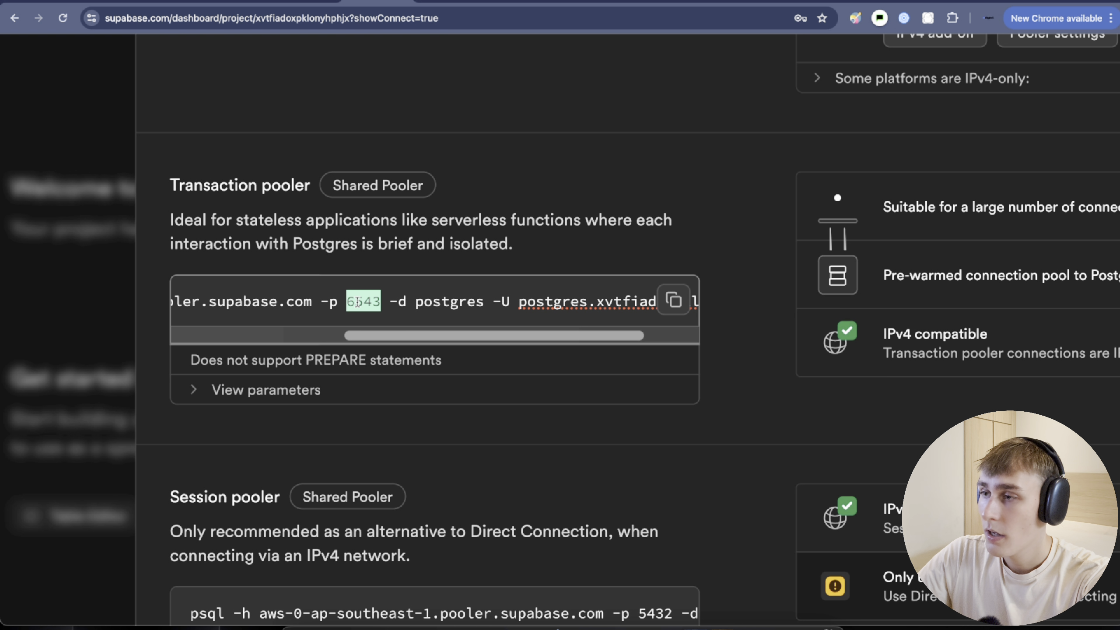
pyautogui.click(307, 1)
pyautogui.scroll(-6, 429, 245)
pyautogui.moveTo(395, 358); pyautogui.dragTo(357, 365)
pyautogui.write('6543')
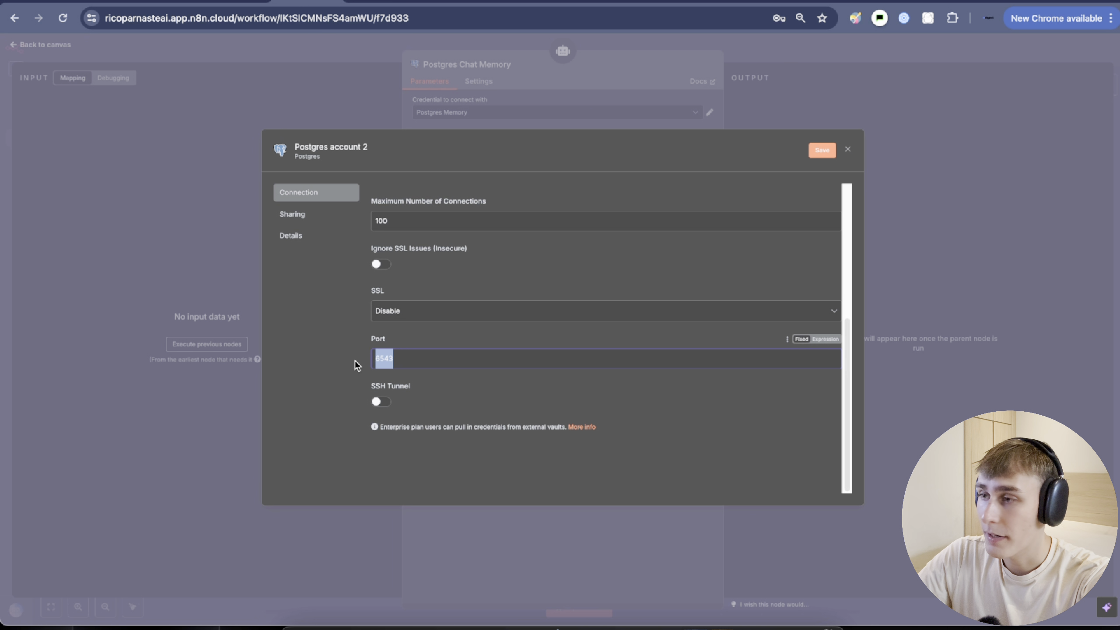
# Set the credential's Database to postgres, copied from the Supabase connection string.
pyautogui.click(357, 4)
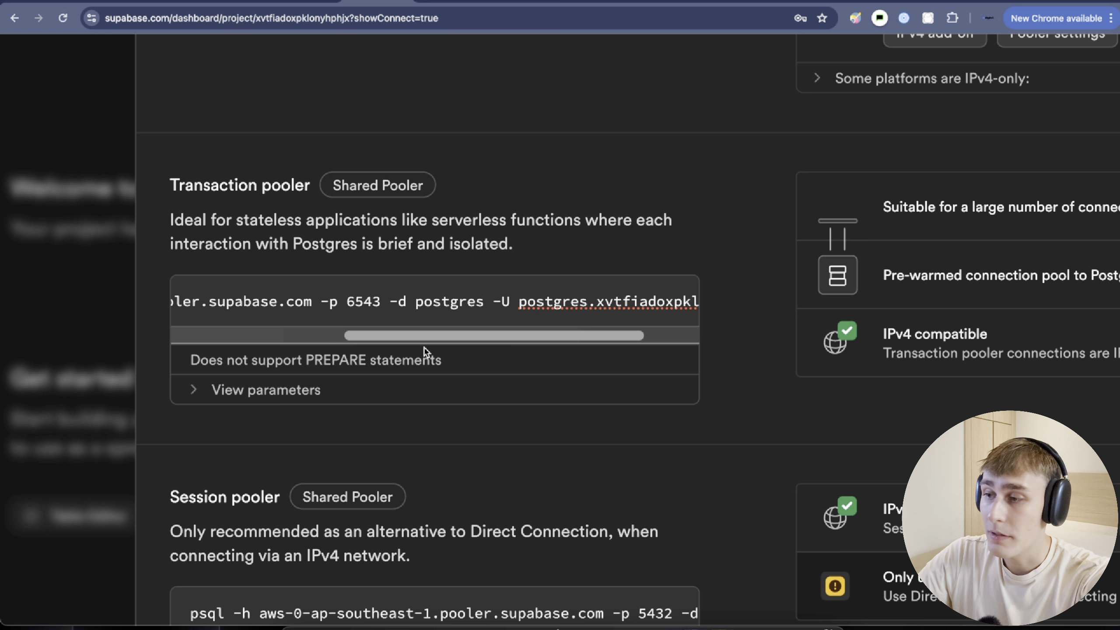
pyautogui.hscroll(2, 397, 311)
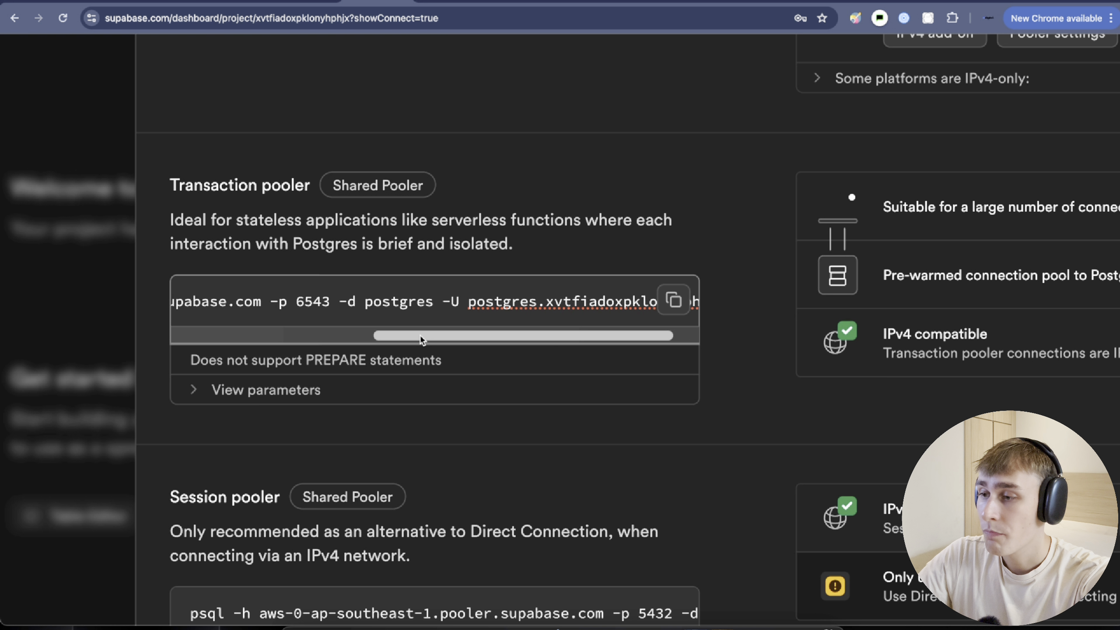
pyautogui.doubleClick(393, 301)
pyautogui.press('super+c')
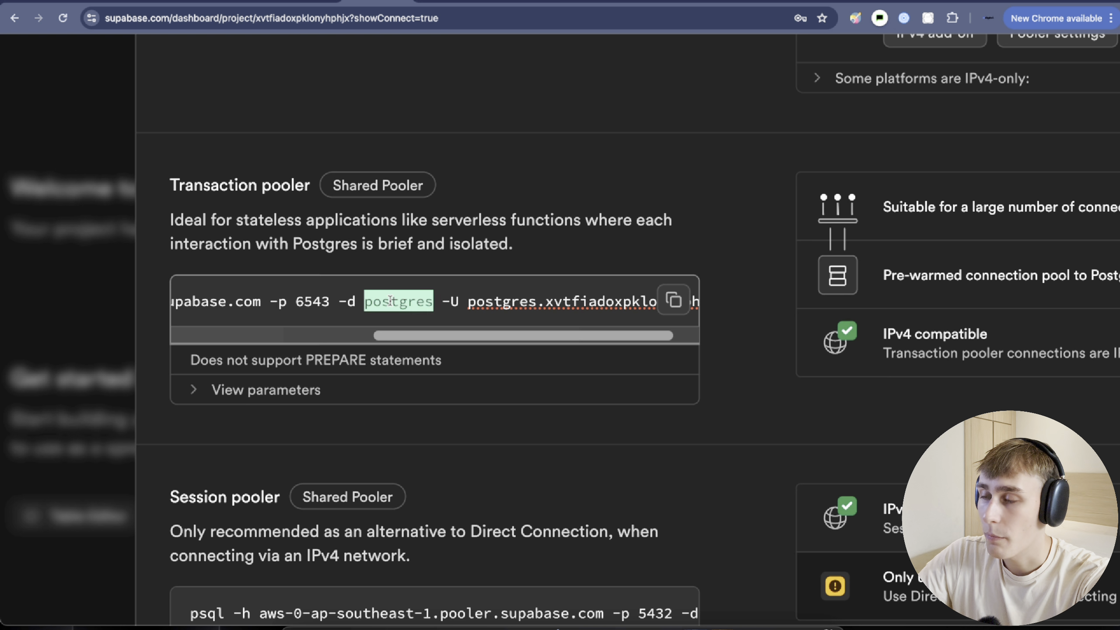
pyautogui.click(294, 7)
pyautogui.scroll(5, 396, 264)
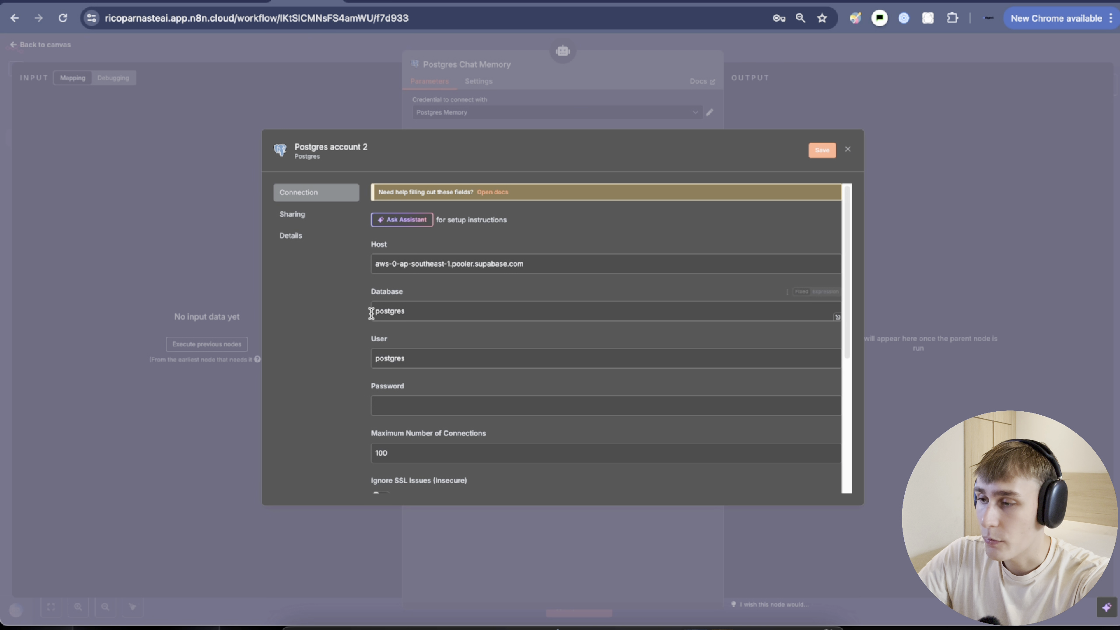
pyautogui.moveTo(371, 313); pyautogui.dragTo(430, 313)
pyautogui.press('super+v')
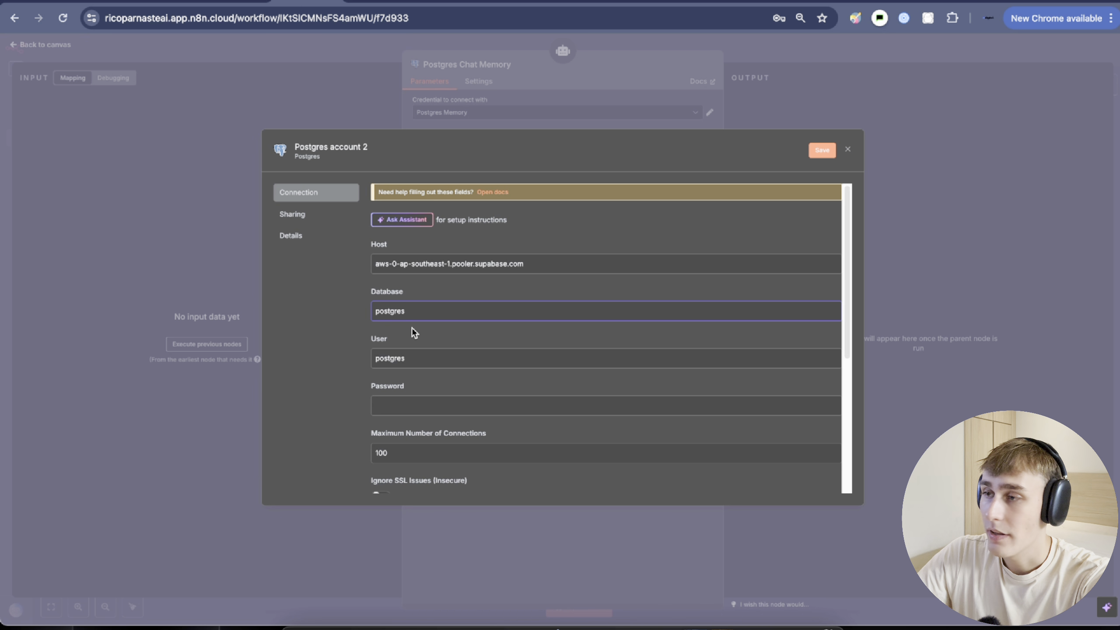
# Paste the Supabase pooler user name into User and save the Postgres credential.
pyautogui.click(357, 5)
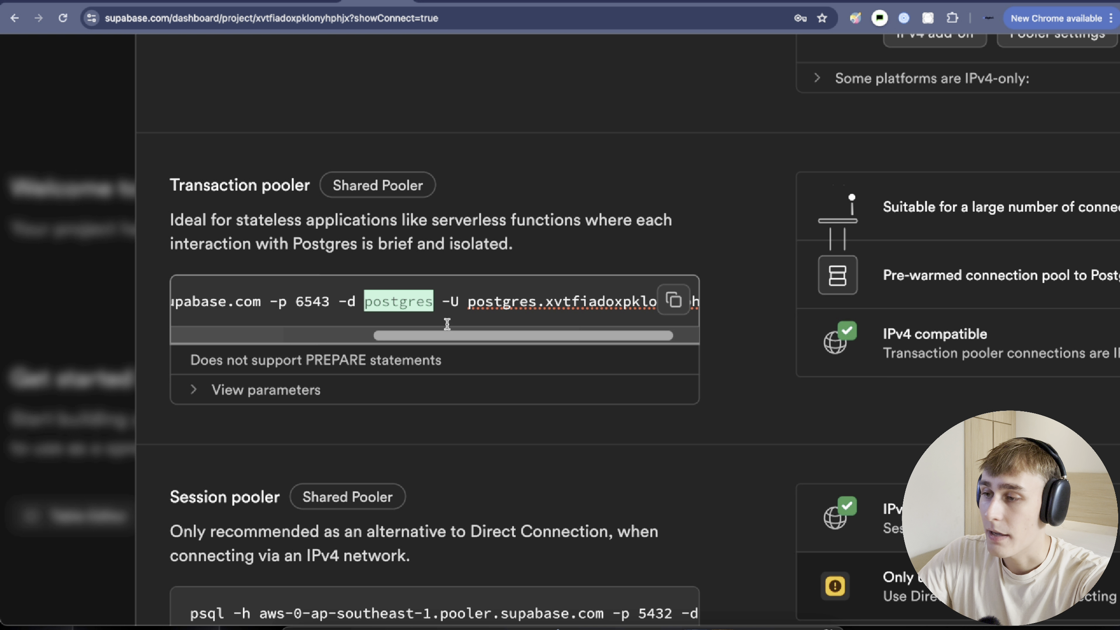
pyautogui.moveTo(444, 337); pyautogui.dragTo(479, 335)
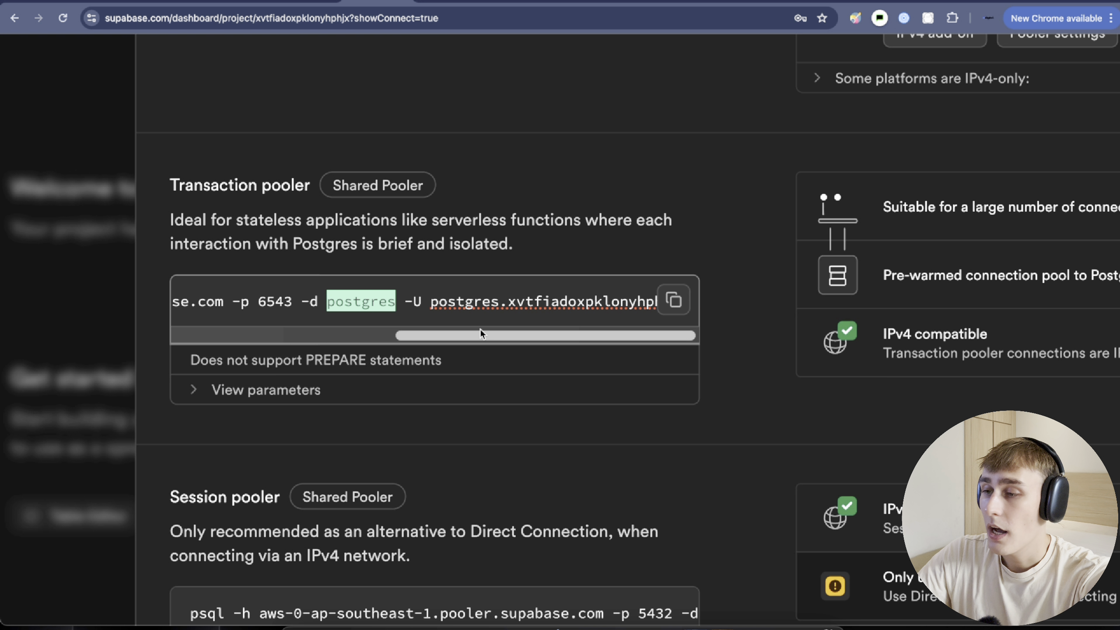
pyautogui.moveTo(430, 301); pyautogui.dragTo(707, 315)
pyautogui.press('super+c')
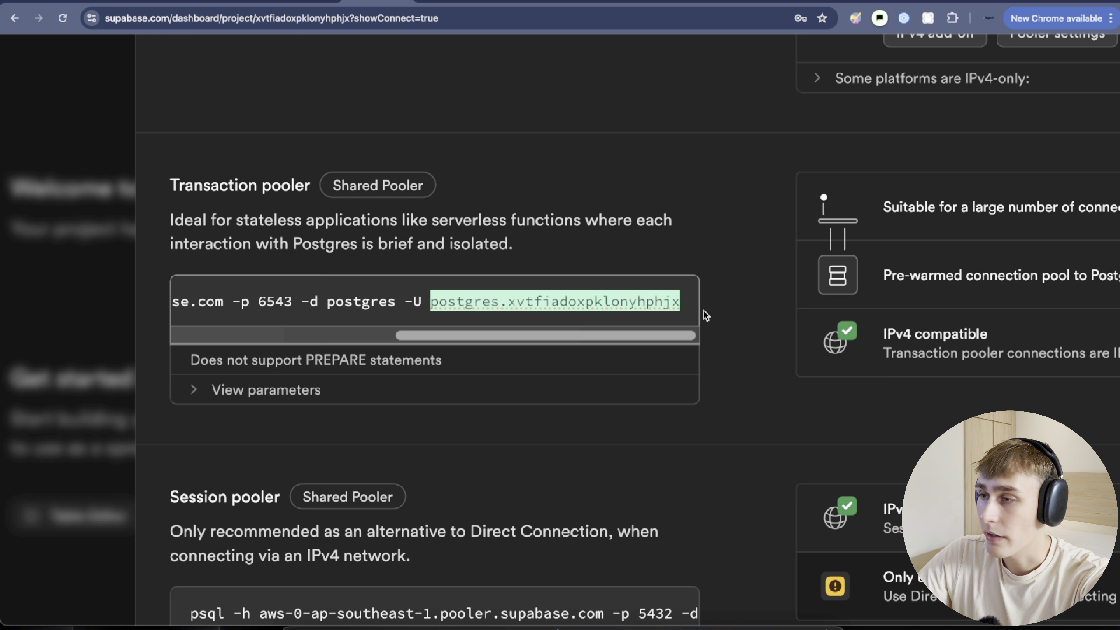
pyautogui.click(290, 2)
pyautogui.scroll(-1, 412, 383)
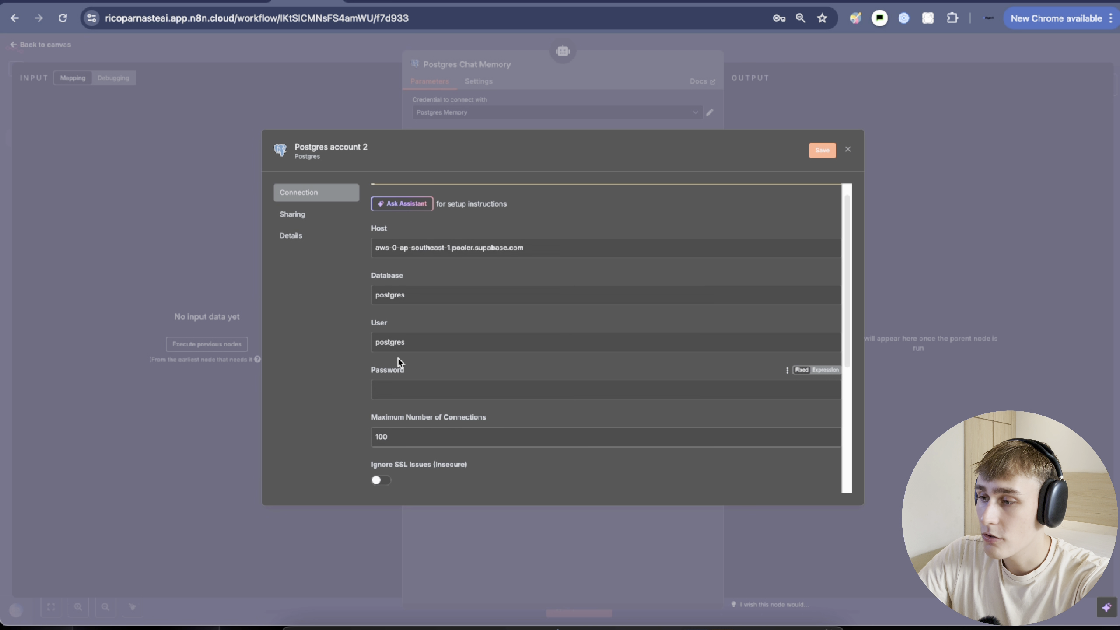
pyautogui.doubleClick(379, 322)
pyautogui.moveTo(419, 347); pyautogui.dragTo(367, 343)
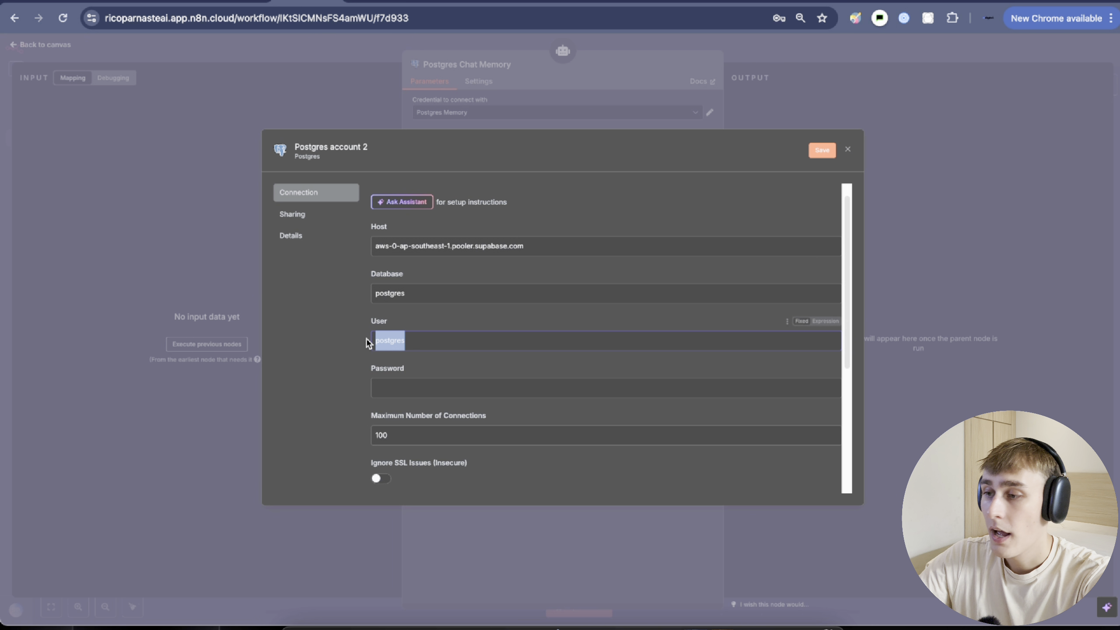
pyautogui.press('super+v')
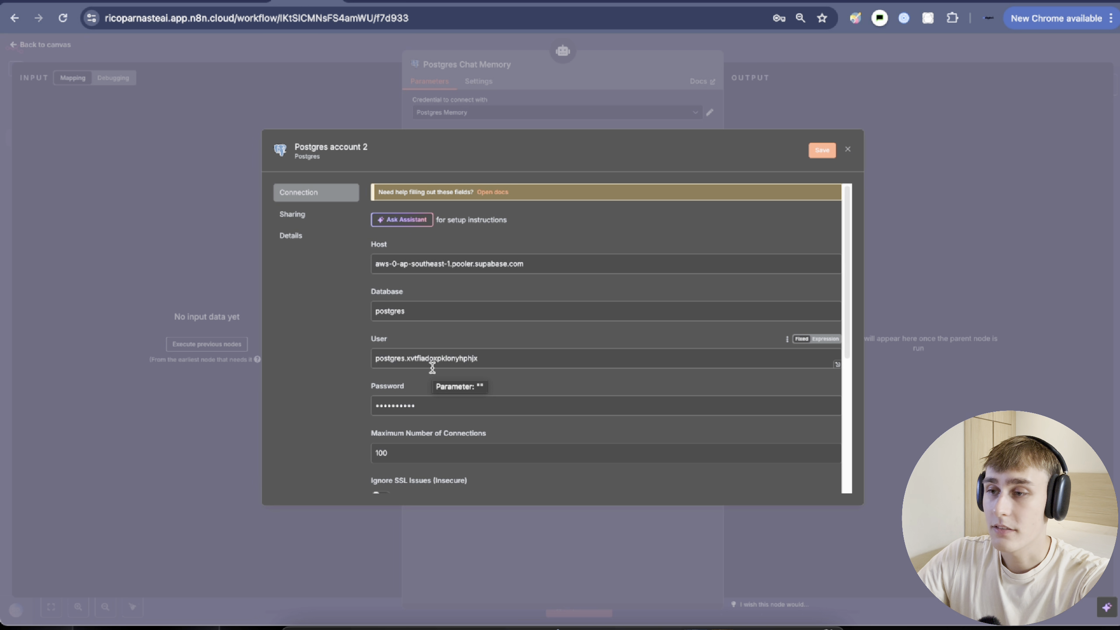
pyautogui.click(822, 150)
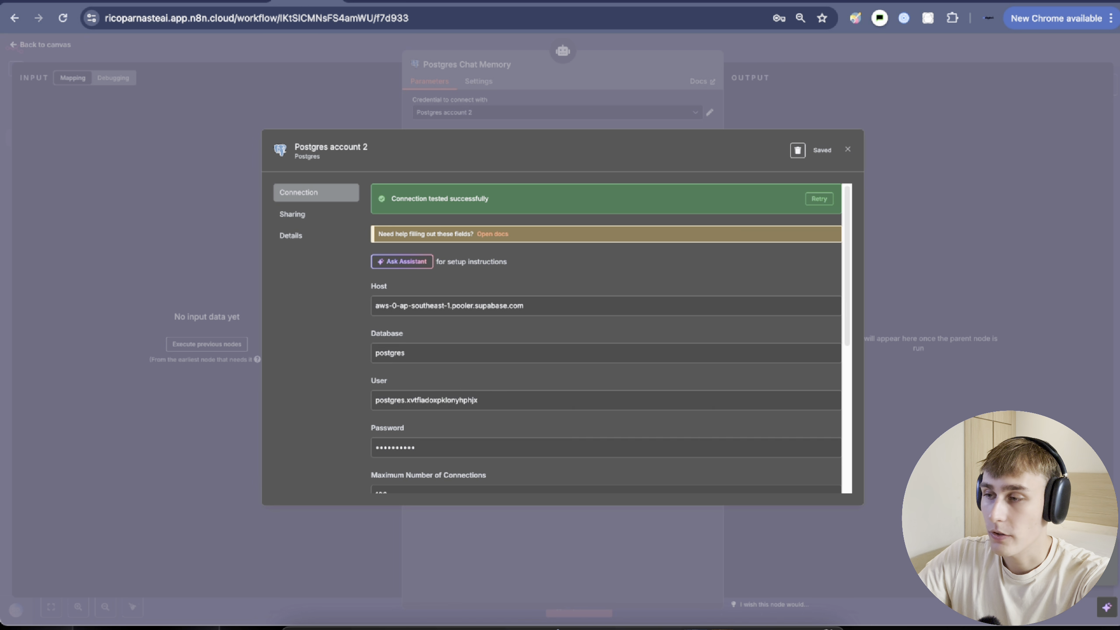
# Rename the credential to 'Postgres Chat memory', save it, and return to the workflow canvas.
pyautogui.moveTo(391, 198); pyautogui.dragTo(493, 203)
pyautogui.click(352, 150)
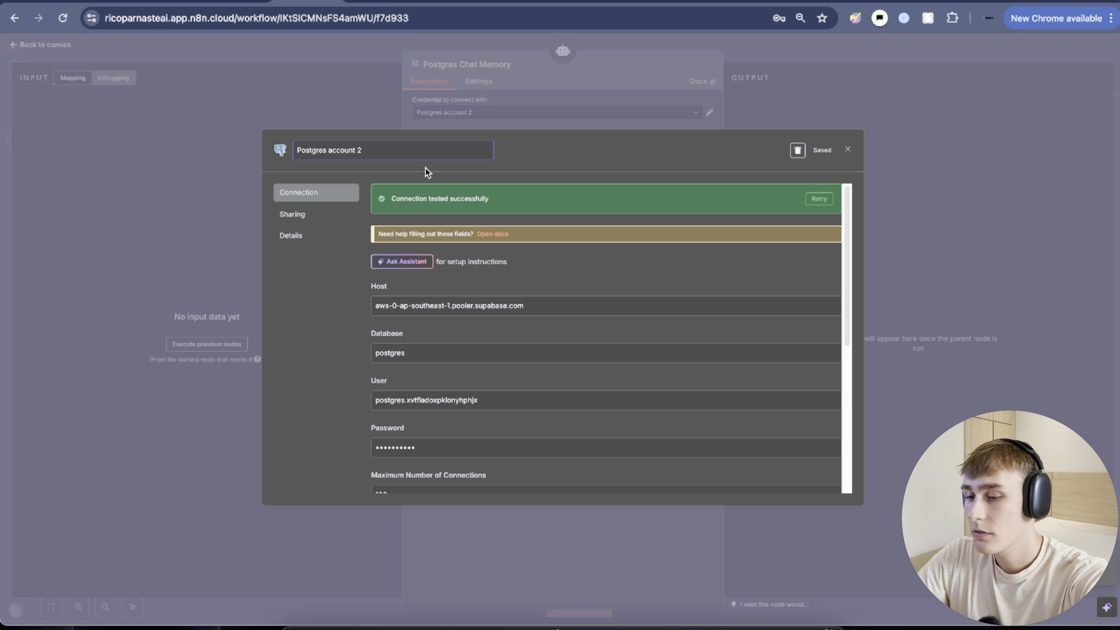
pyautogui.moveTo(393, 151); pyautogui.dragTo(279, 144)
pyautogui.write('P')
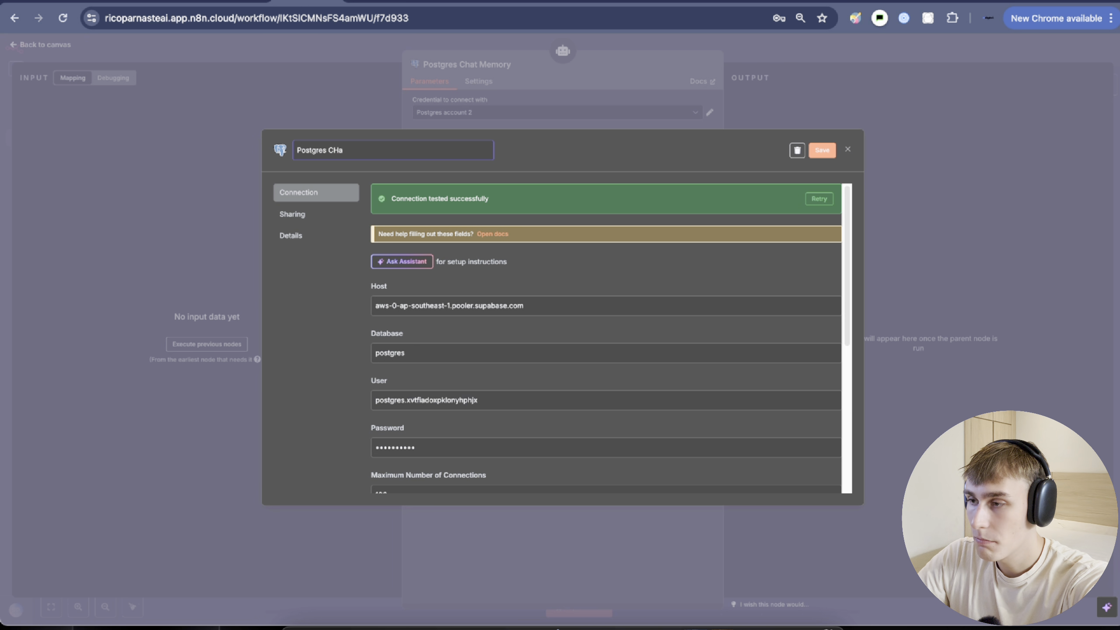
pyautogui.write('ostgres Chat memory')
pyautogui.press('Return')
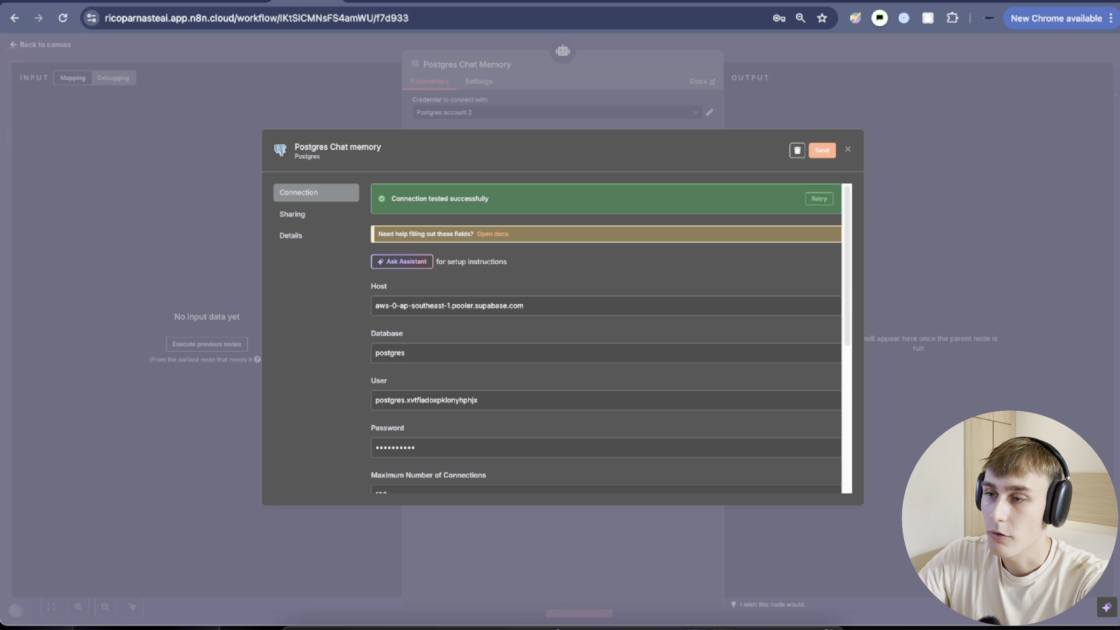
pyautogui.click(822, 151)
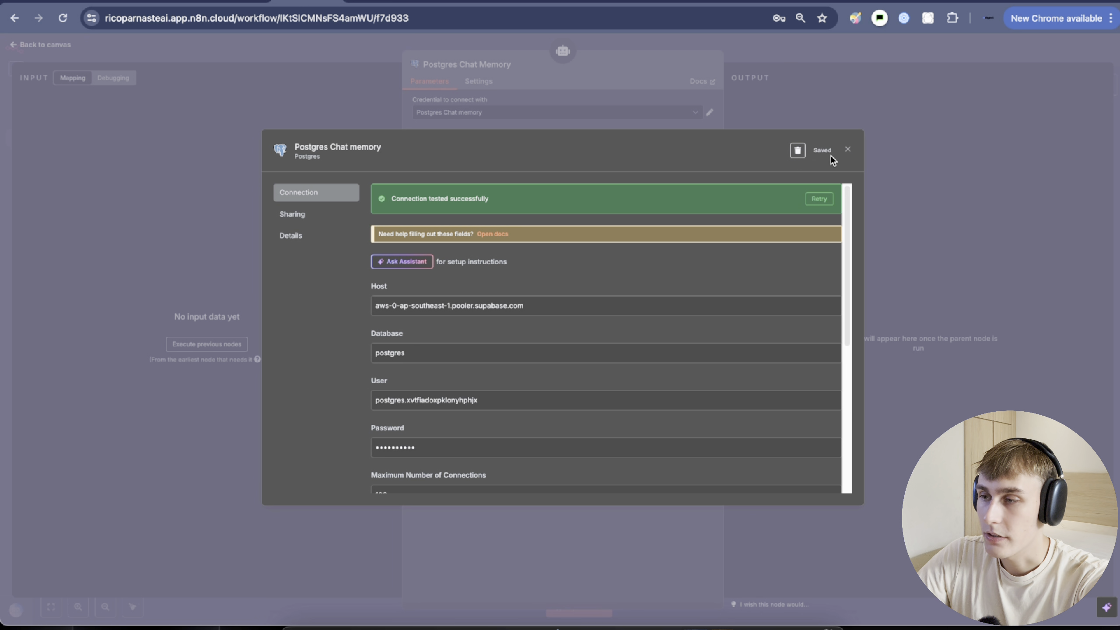
pyautogui.click(848, 151)
pyautogui.press('Escape')
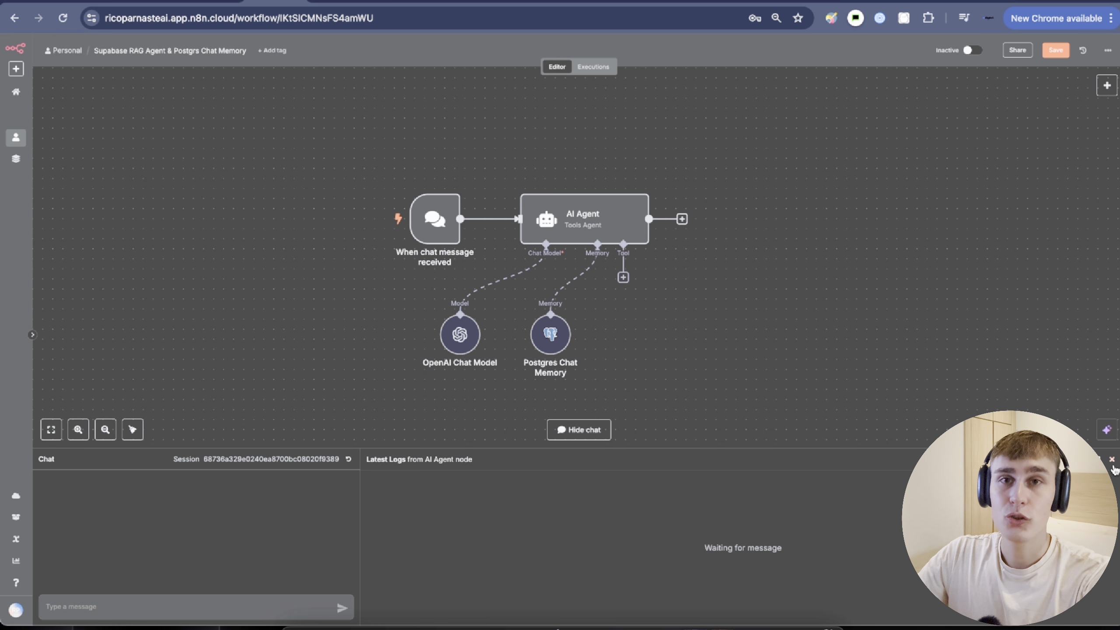
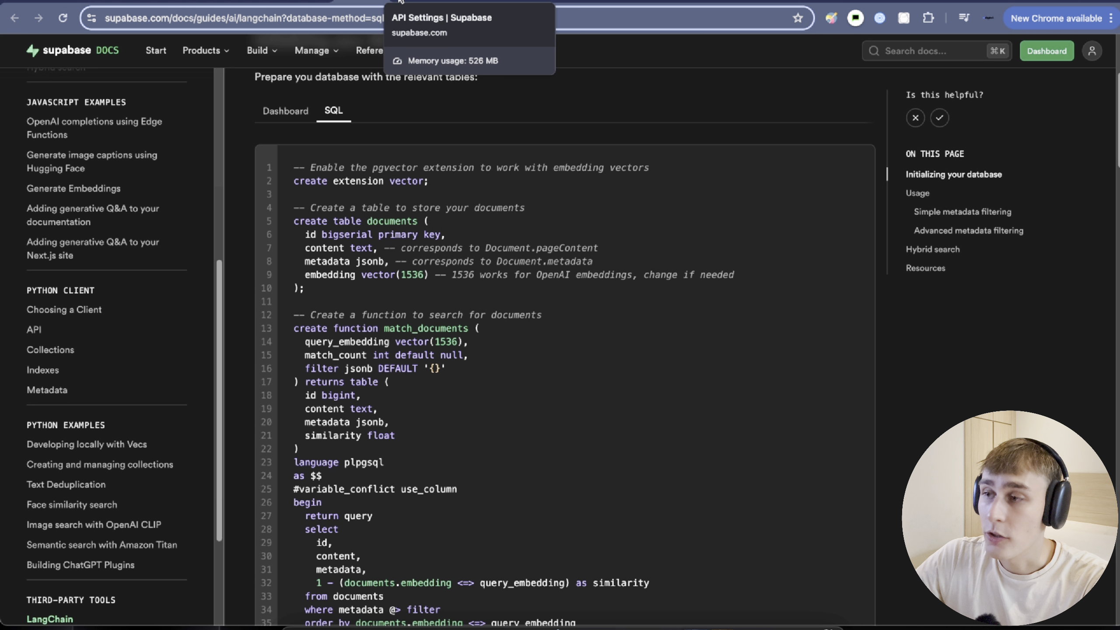
# Switch to the Supabase project dashboard in the browser.
pyautogui.click(441, 5)
# Run the LangChain pgvector setup SQL in a new Supabase SQL Editor query.
pyautogui.click(34, 111)
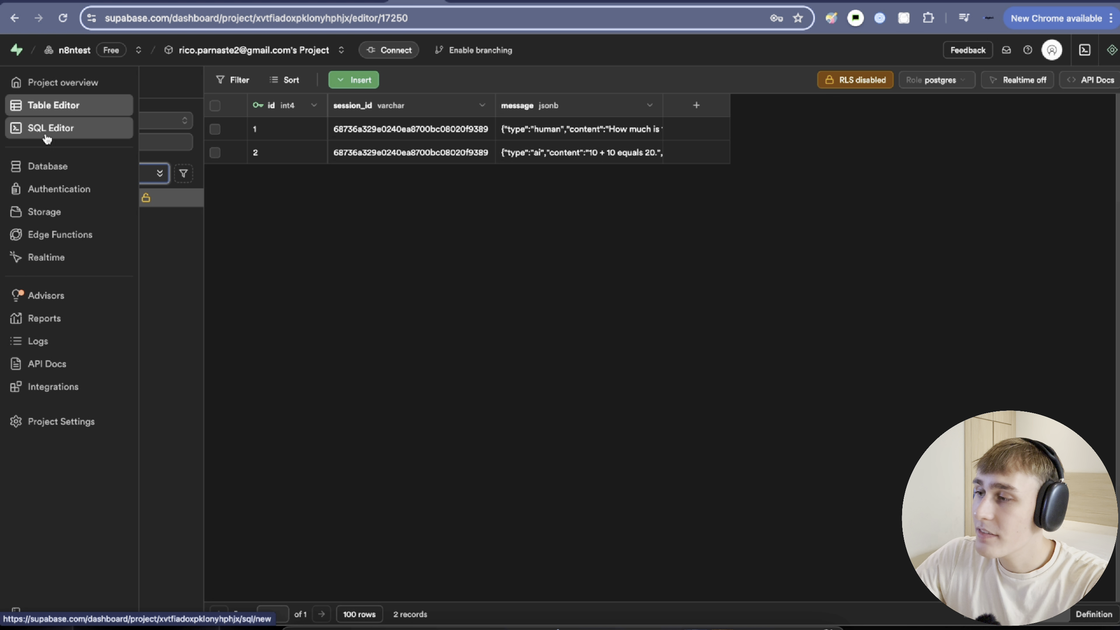
pyautogui.click(41, 137)
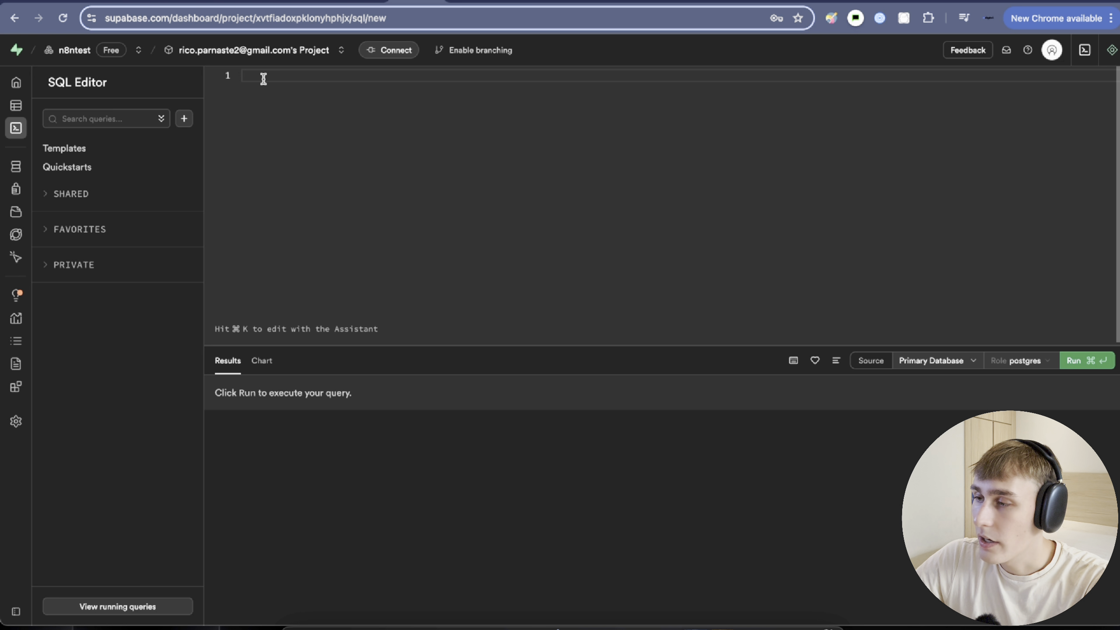
pyautogui.press('super+v')
pyautogui.scroll(3, 313, 217)
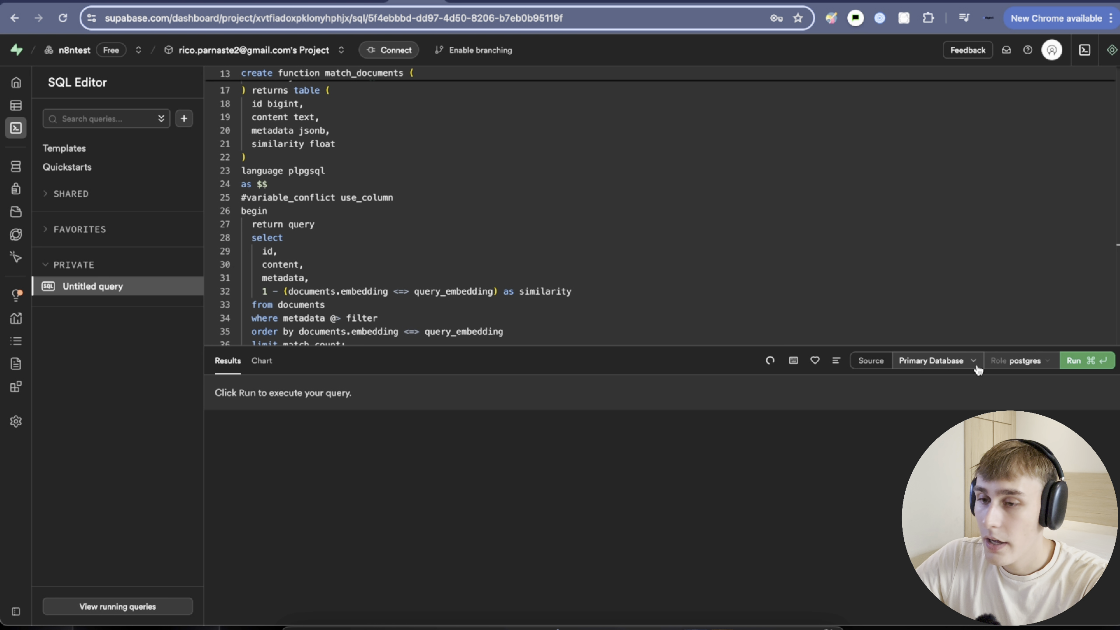
pyautogui.click(1071, 366)
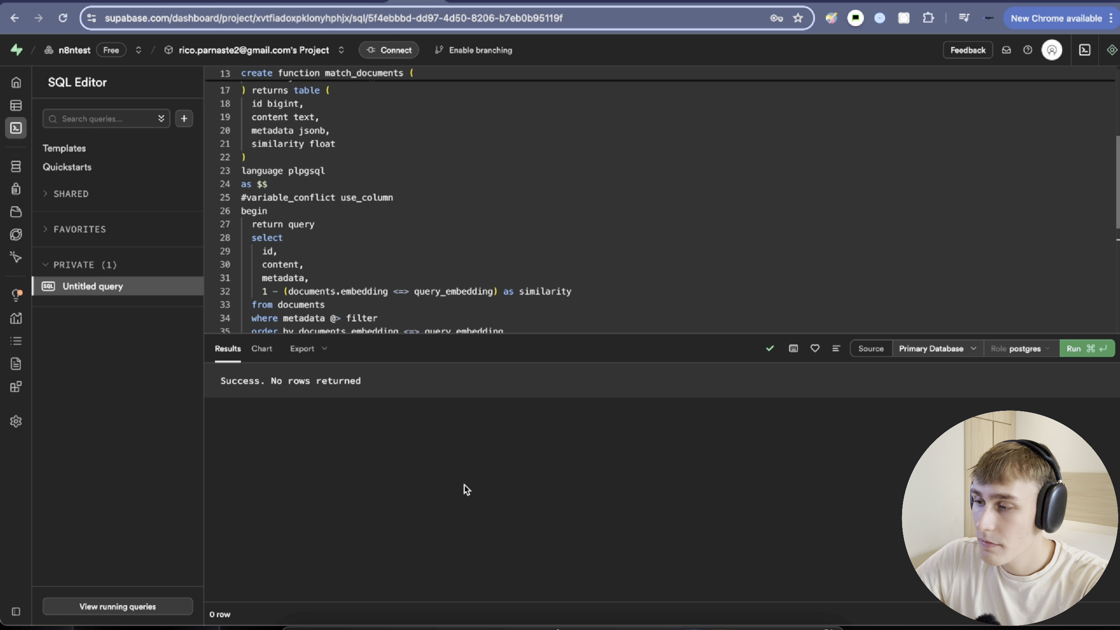
pyautogui.moveTo(223, 381); pyautogui.dragTo(360, 382)
pyautogui.click(359, 382)
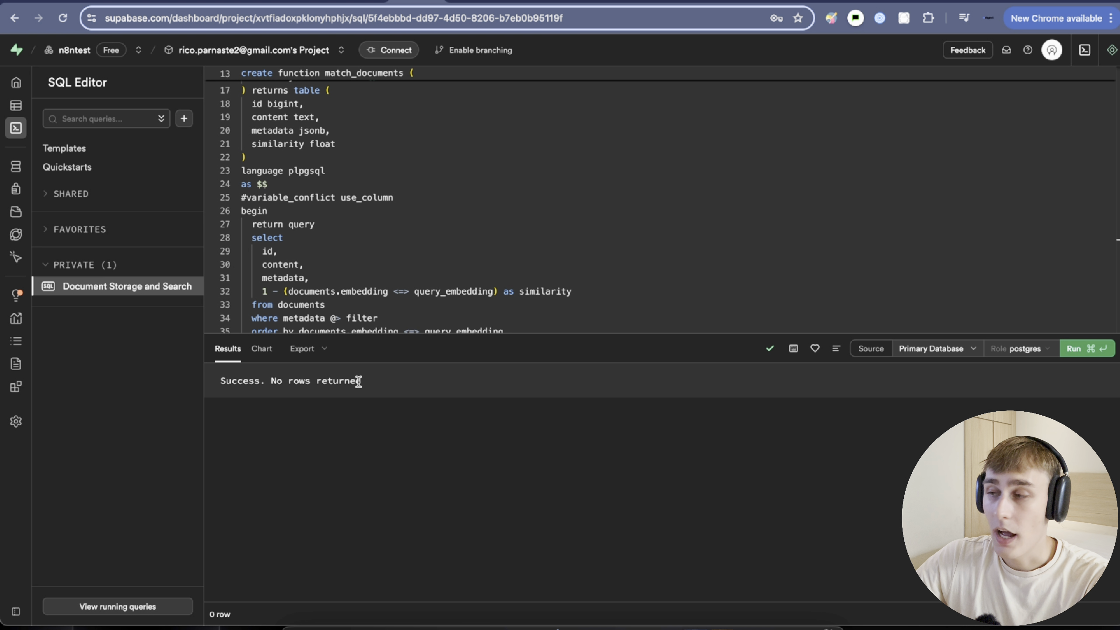
# Open the new documents table in the Table Editor to confirm it is empty.
pyautogui.moveTo(26, 132)
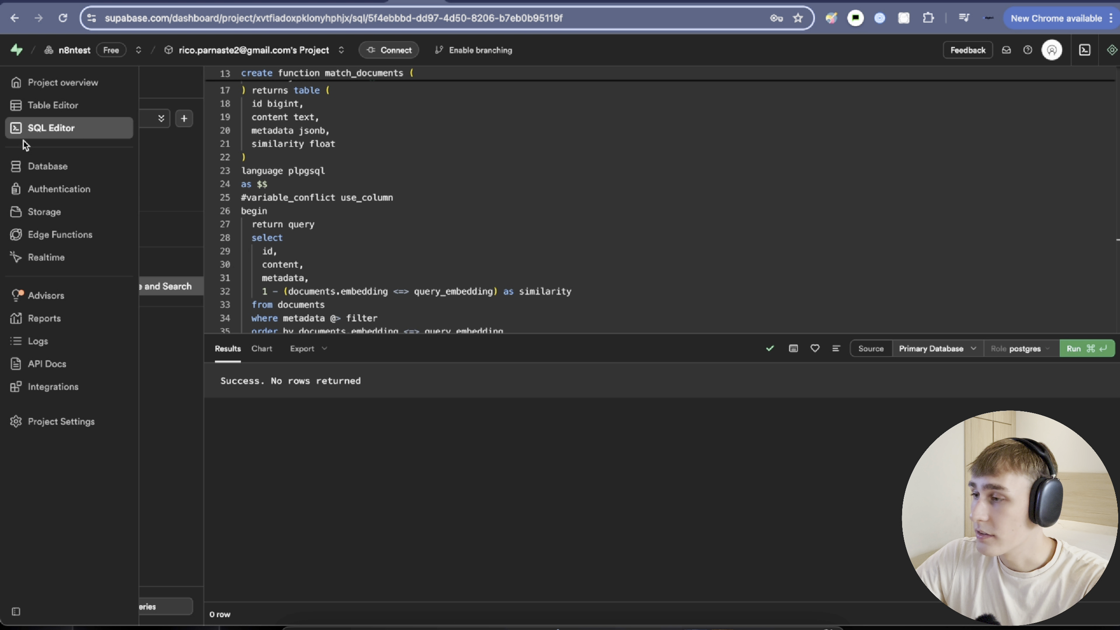
pyautogui.click(27, 105)
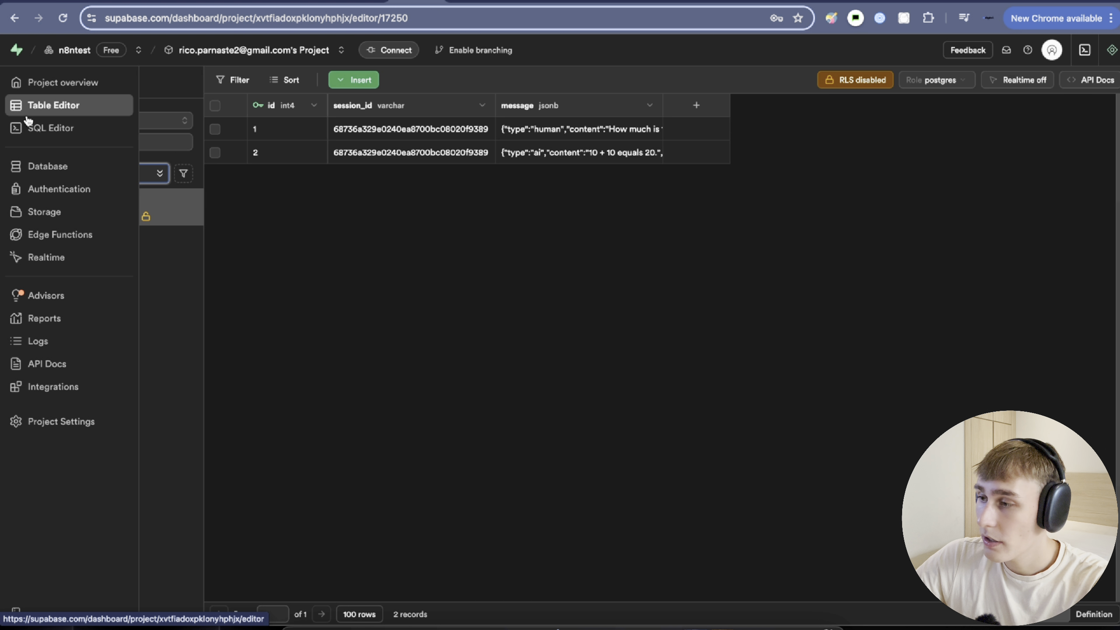
pyautogui.click(69, 201)
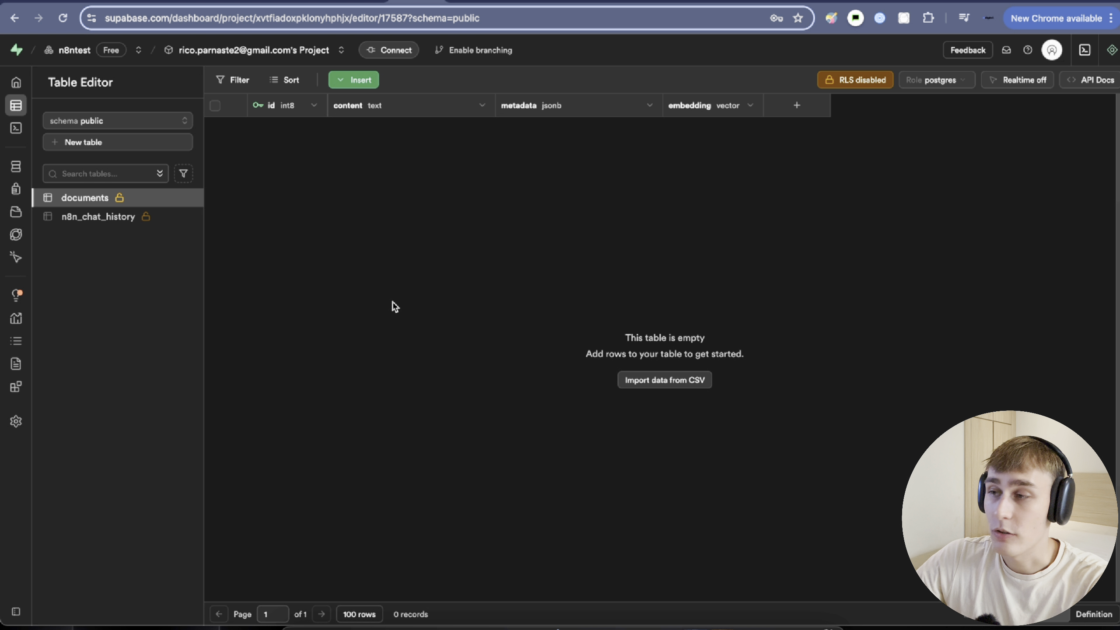
# Set the n8n Supabase Vector Store tool's table to documents.
pyautogui.click(253, 2)
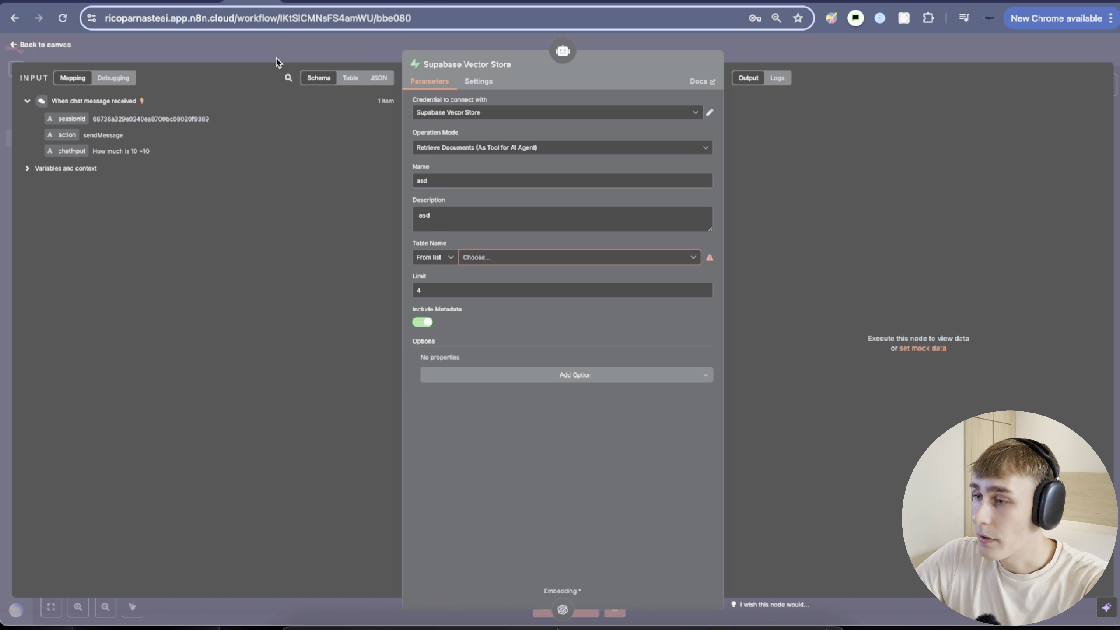
pyautogui.click(464, 258)
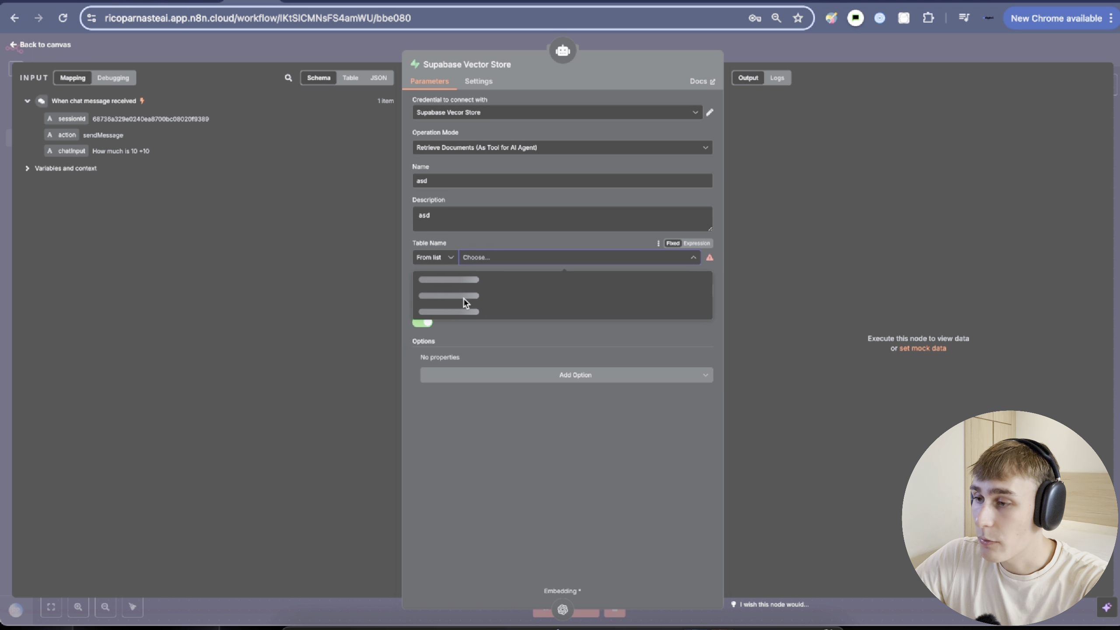
pyautogui.click(441, 309)
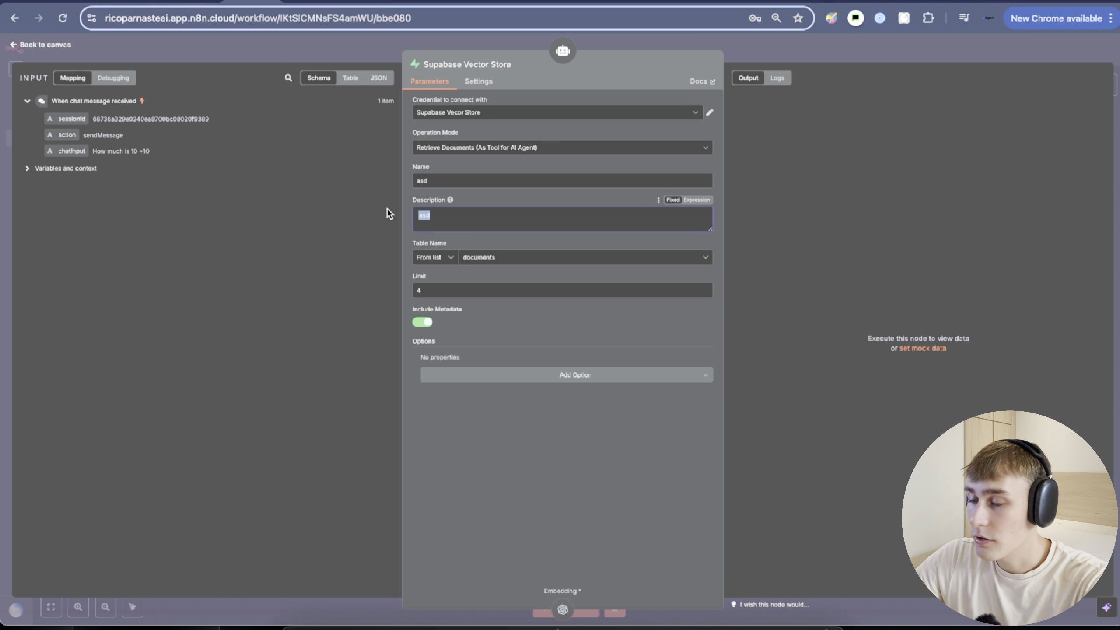
# Describe the tool as pulling company documents and name it RAG_Agent.
pyautogui.write('Pu')
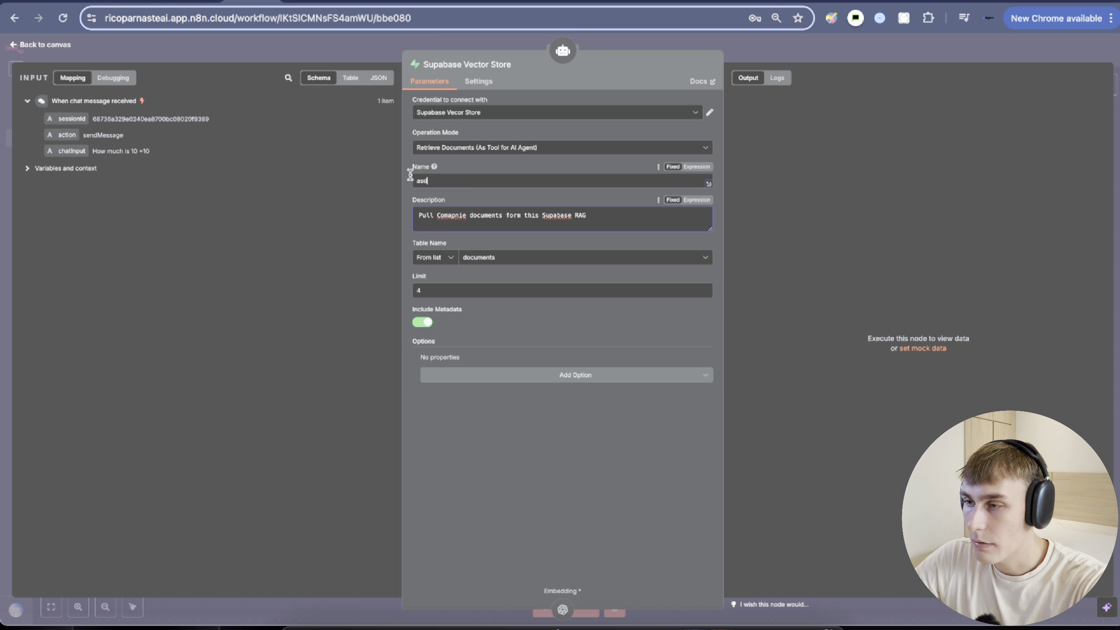
pyautogui.doubleClick(425, 180)
pyautogui.write('RAG AG')
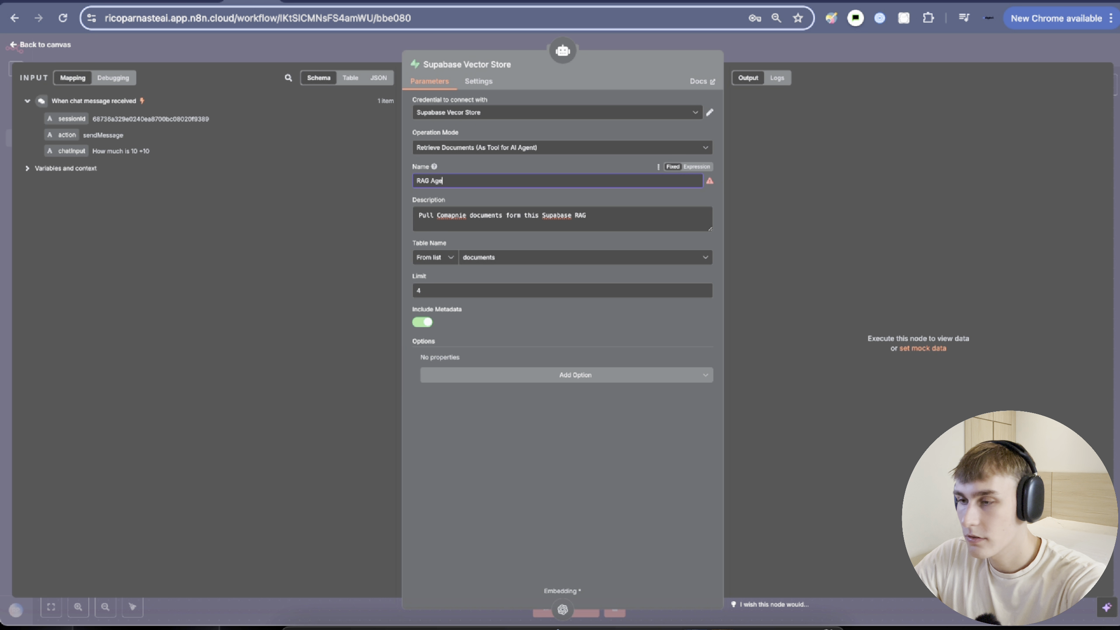
pyautogui.click(430, 180)
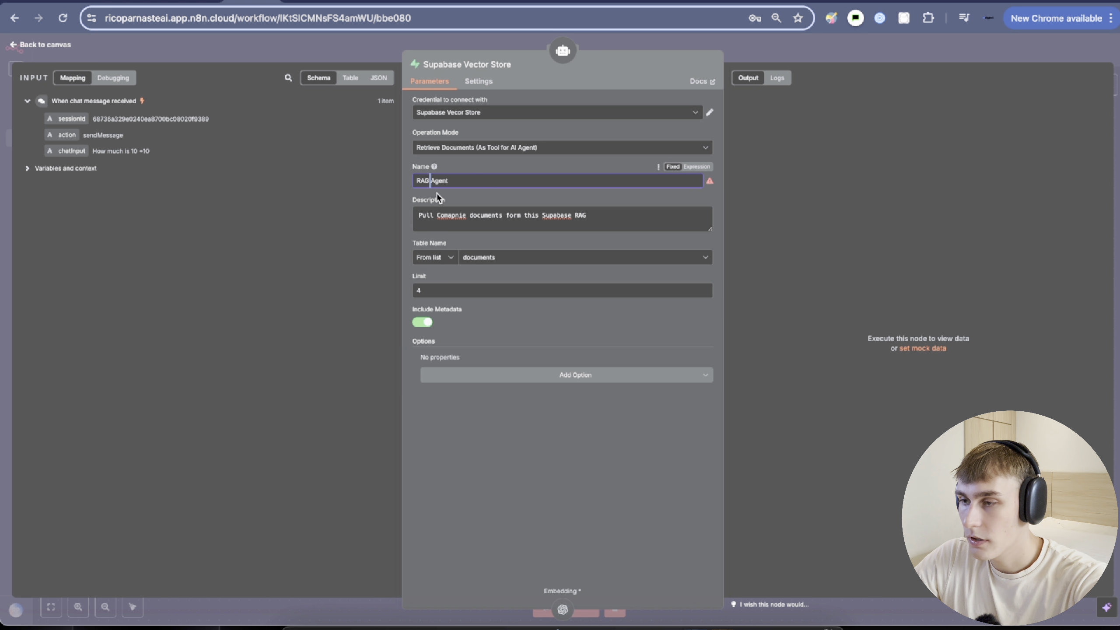
pyautogui.write('_')
pyautogui.click(497, 160)
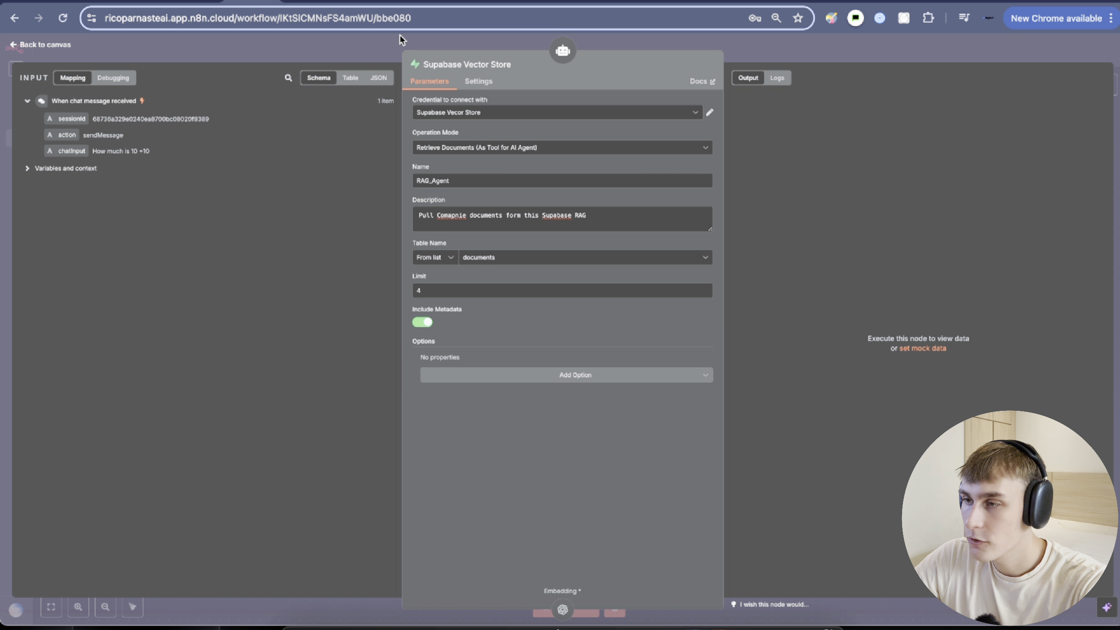
pyautogui.click(382, 47)
pyautogui.scroll(-2, 804, 245)
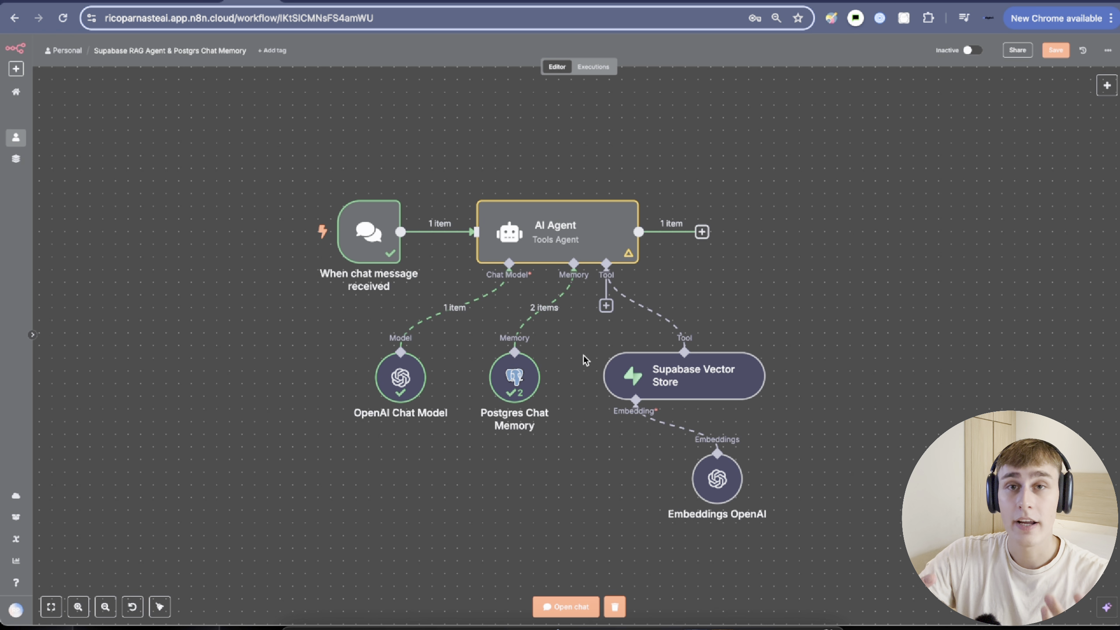
# Add a Manual Trigger node to the empty left side of the canvas.
pyautogui.scroll(-5, 525, 368)
pyautogui.hscroll(-8, 524, 368)
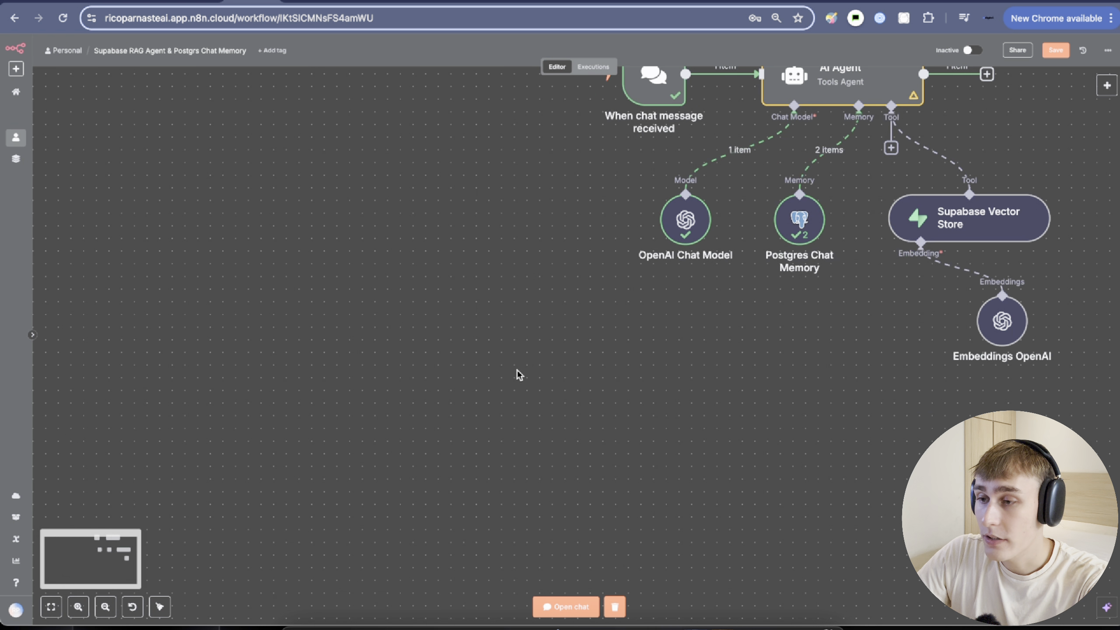
pyautogui.rightClick(401, 311)
pyautogui.click(432, 320)
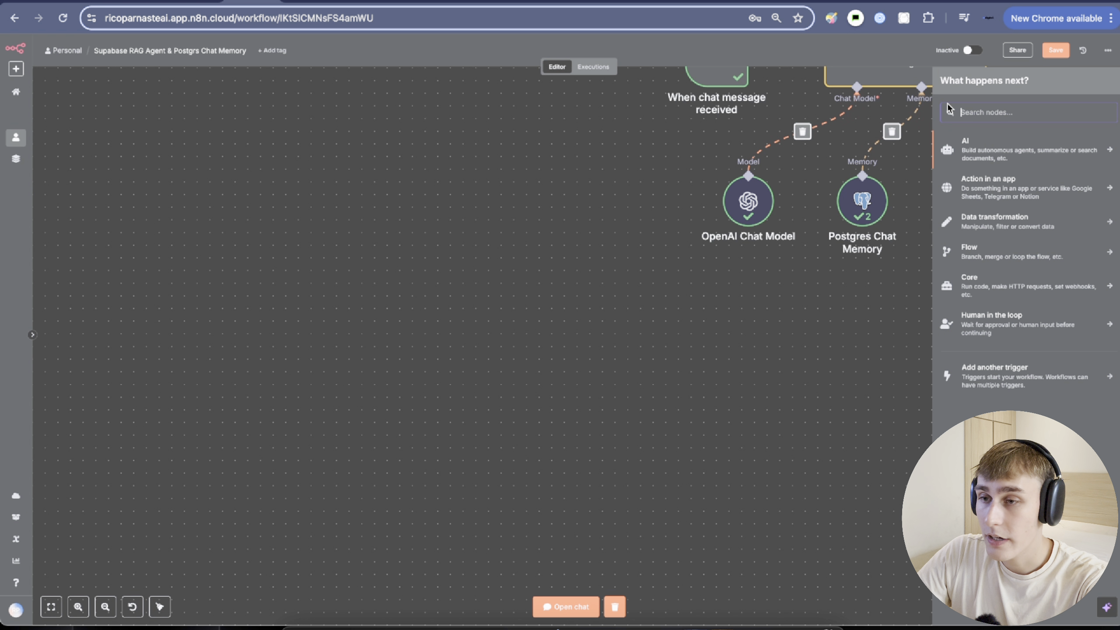
pyautogui.write('manu')
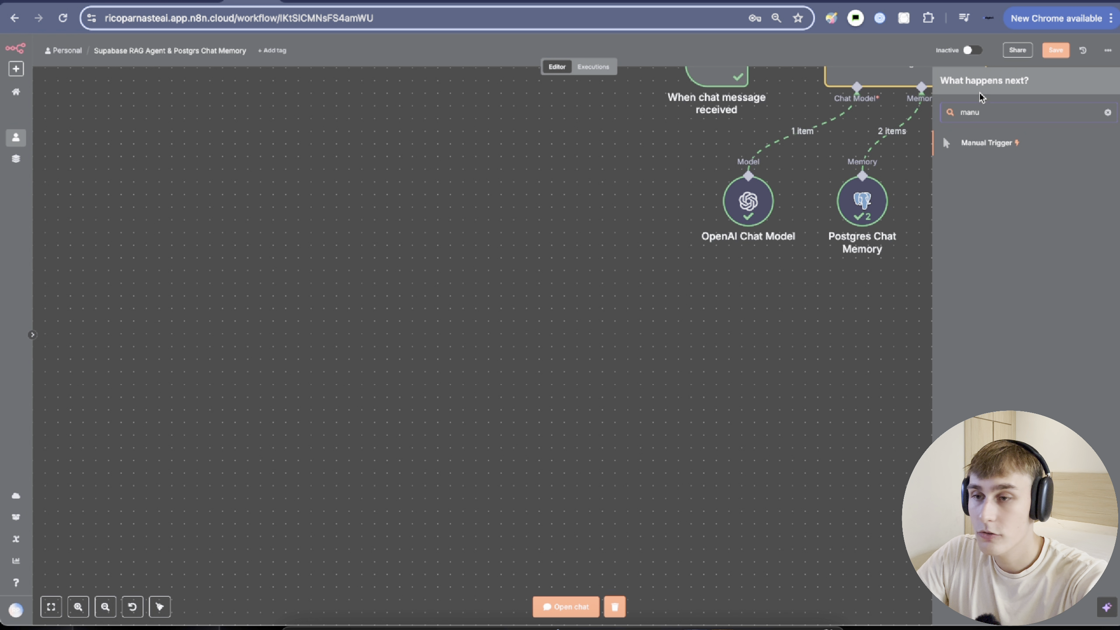
pyautogui.click(986, 143)
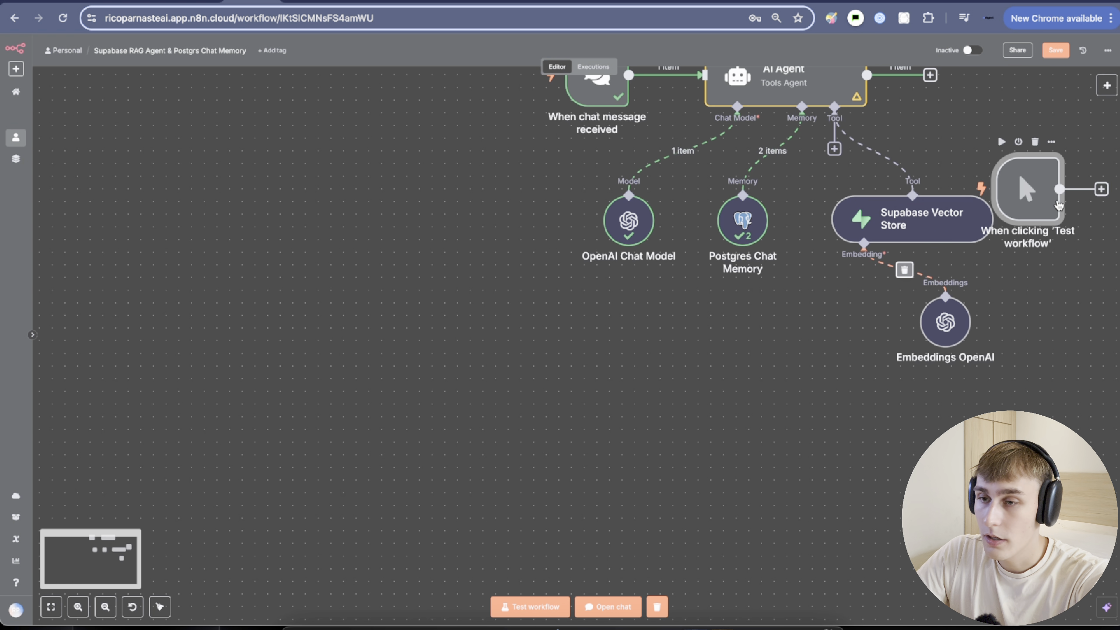
pyautogui.moveTo(1059, 205); pyautogui.dragTo(297, 345)
pyautogui.hscroll(-3, 467, 358)
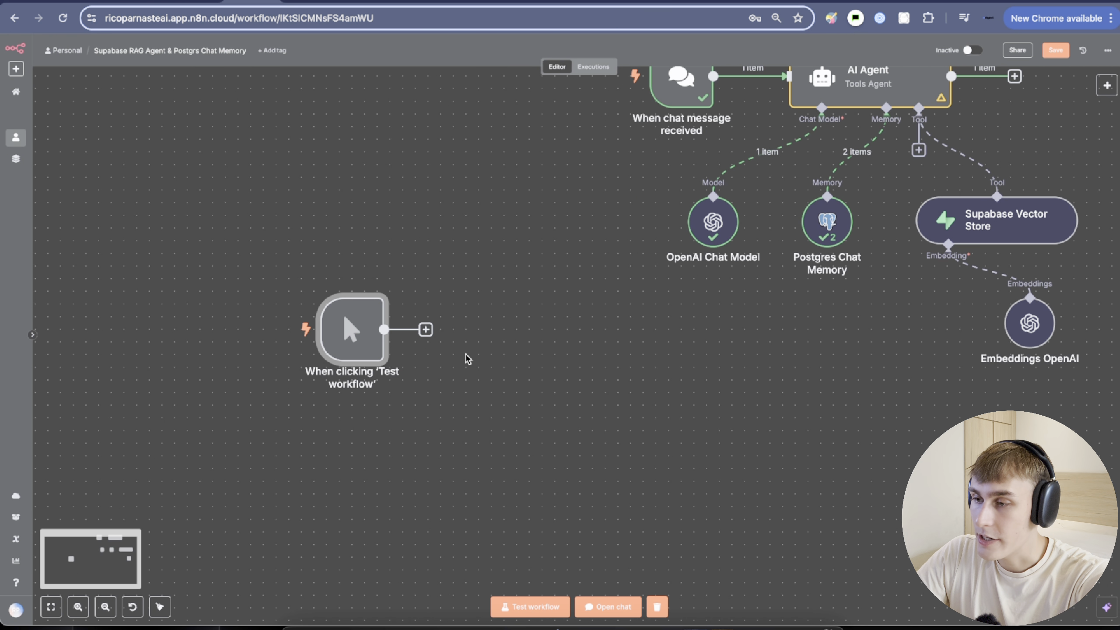
# Add a Google Drive 'Download file' node after the manual trigger.
pyautogui.click(426, 329)
pyautogui.write('dr')
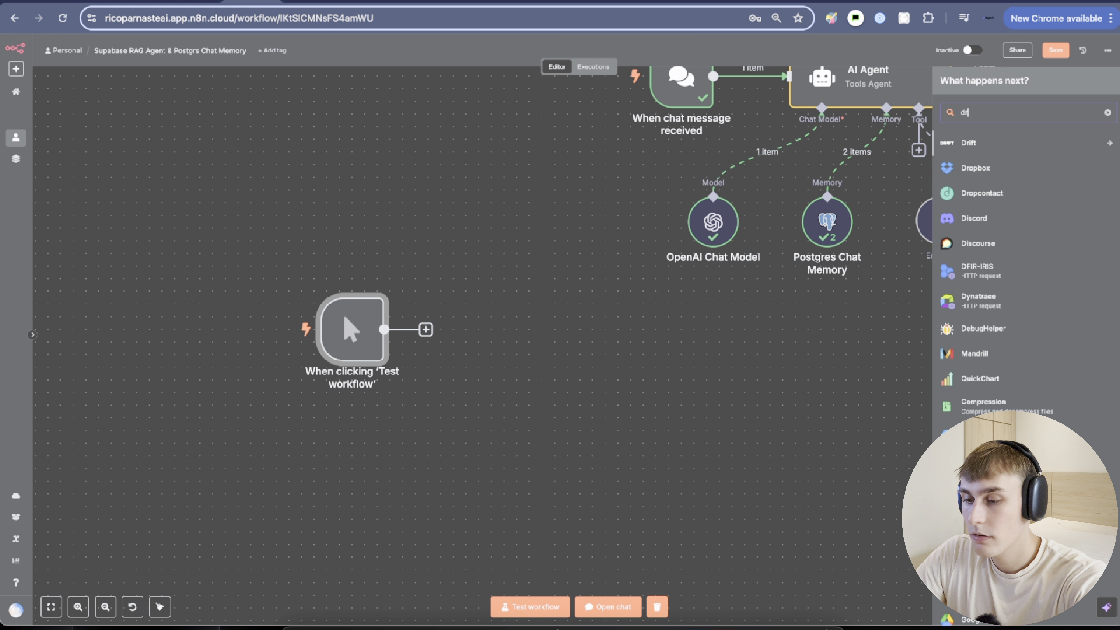
pyautogui.write('igeagogole')
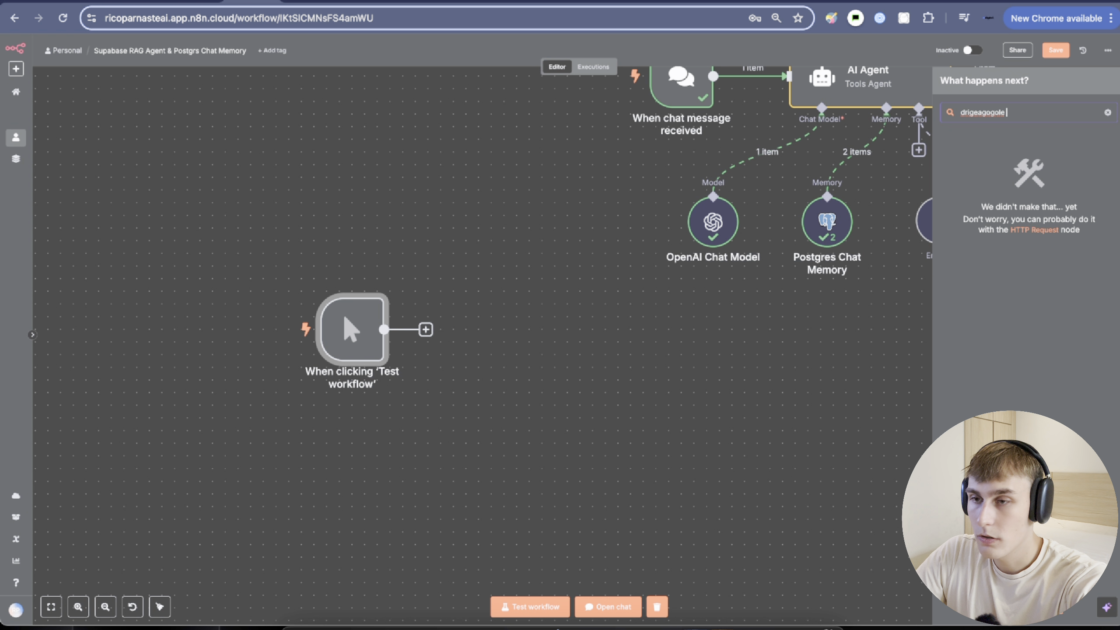
pyautogui.press('super+a')
pyautogui.write('google drive')
pyautogui.press('Return')
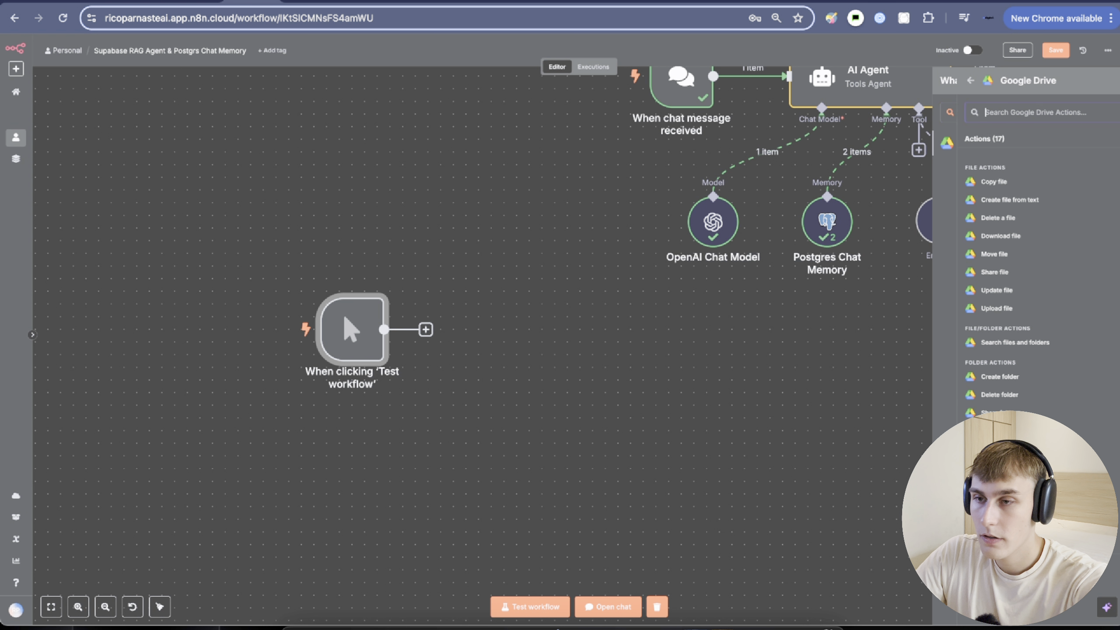
pyautogui.scroll(-2, 975, 397)
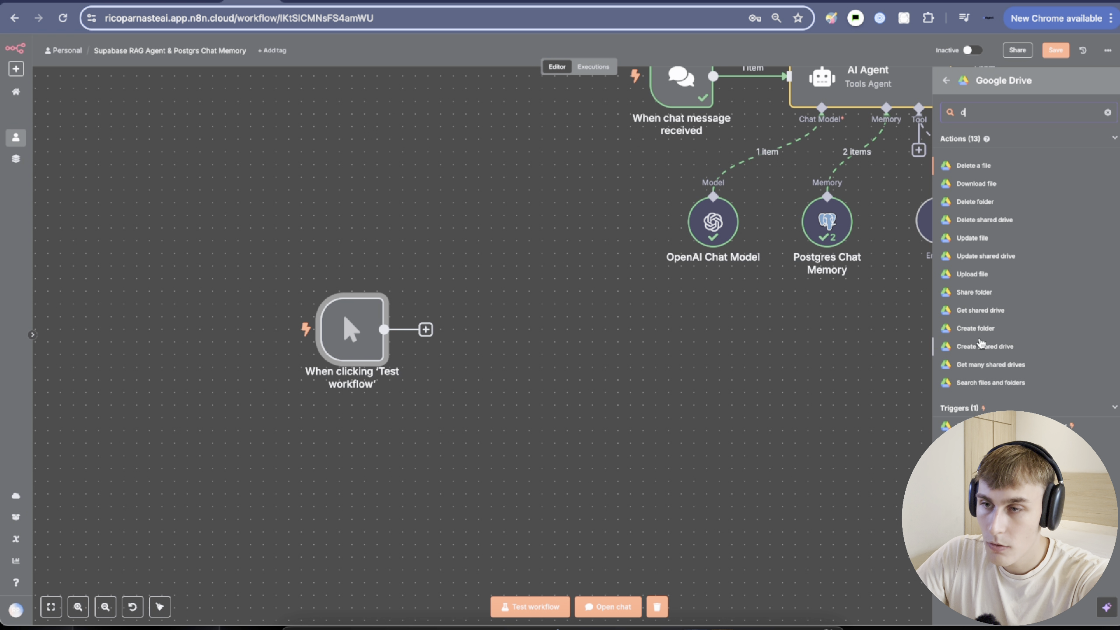
pyautogui.click(975, 194)
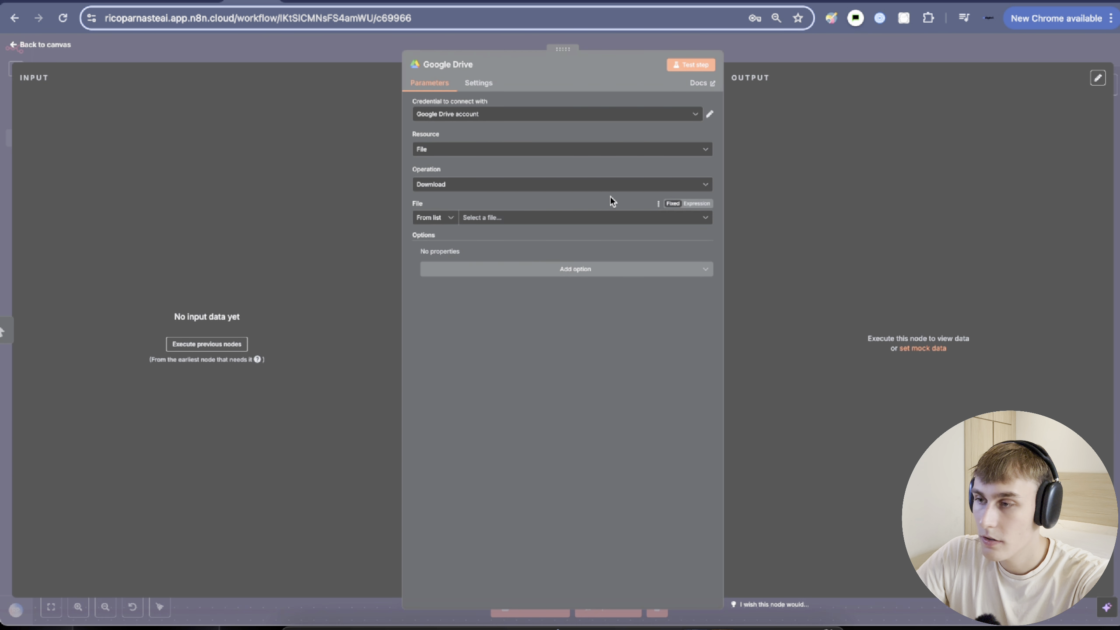
# Set the Google Drive node to download 'Business Information: Test Company' and view that document.
pyautogui.click(495, 220)
pyautogui.doubleClick(426, 205)
pyautogui.click(497, 217)
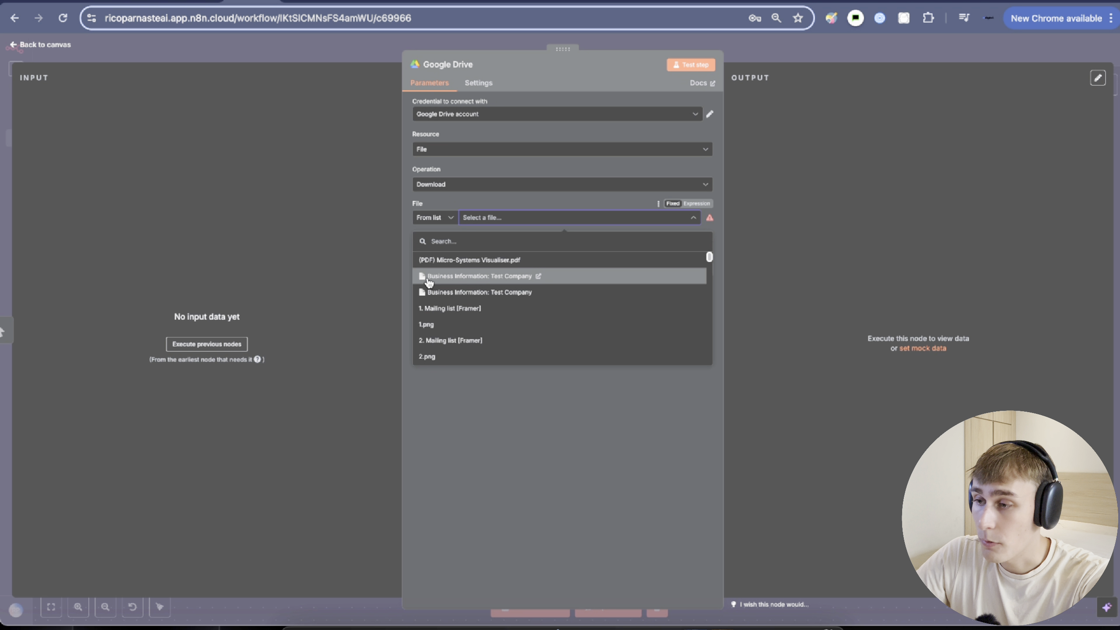
pyautogui.click(454, 277)
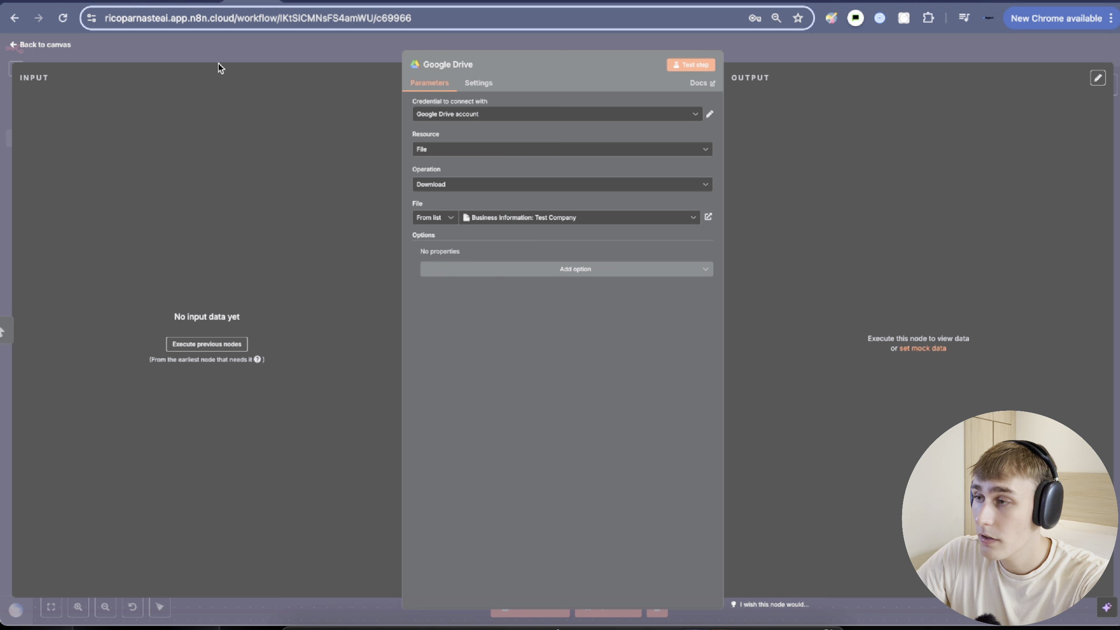
pyautogui.click(196, 2)
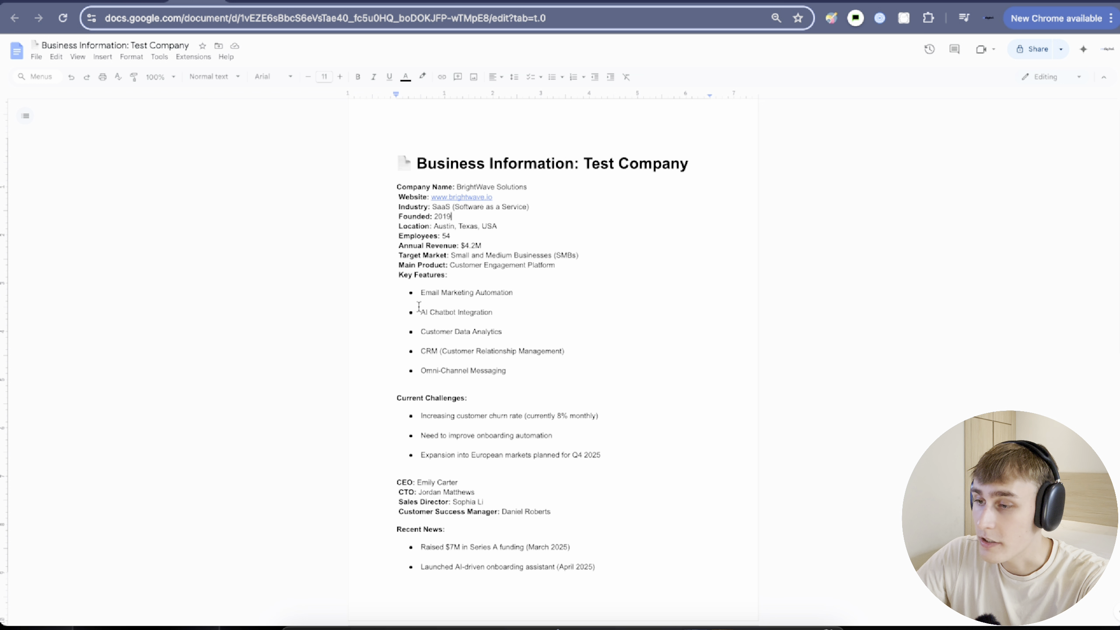
pyautogui.scroll(-1, 418, 307)
pyautogui.moveTo(375, 131); pyautogui.dragTo(577, 205)
pyautogui.click(578, 205)
pyautogui.moveTo(455, 166); pyautogui.dragTo(531, 166)
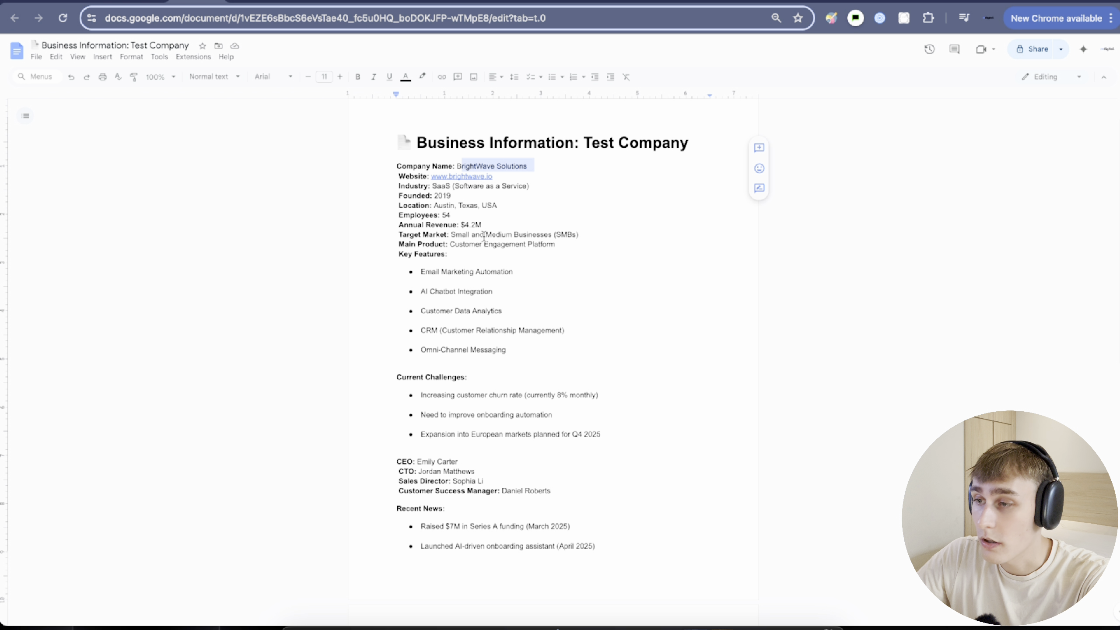
pyautogui.moveTo(399, 225); pyautogui.dragTo(484, 228)
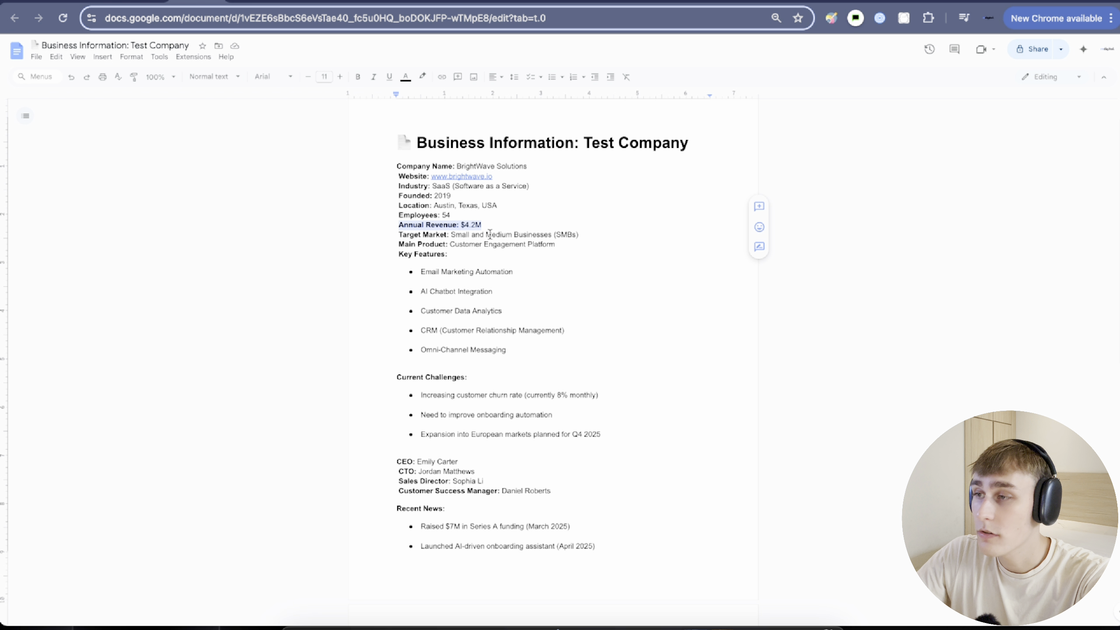
pyautogui.click(479, 246)
# Add a Supabase Vector Store node after the Google Drive node.
pyautogui.click(251, 2)
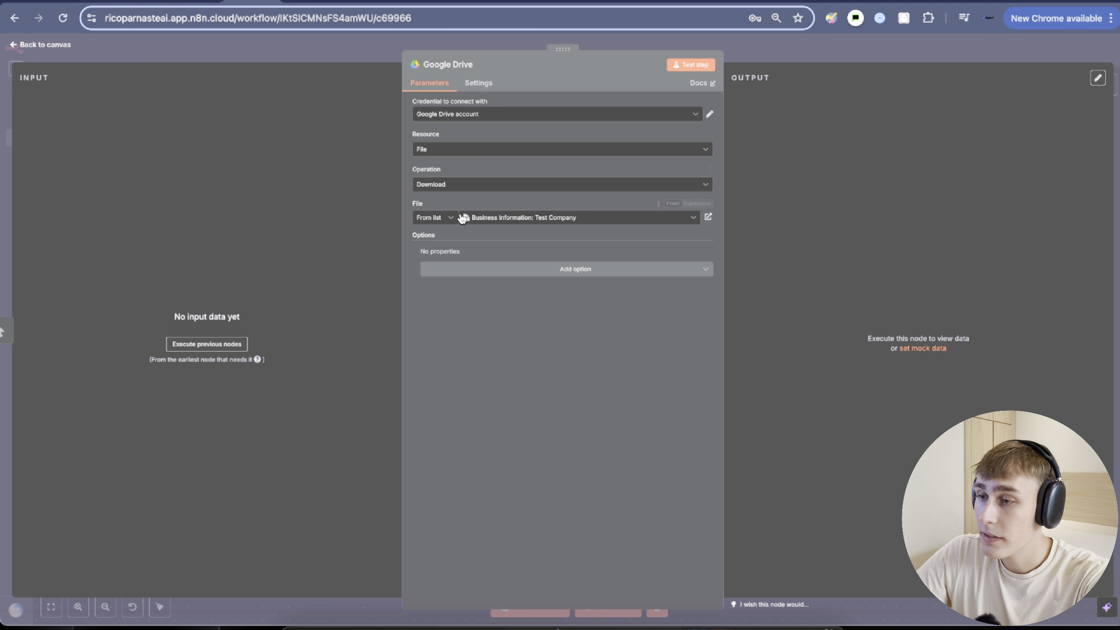
pyautogui.click(750, 51)
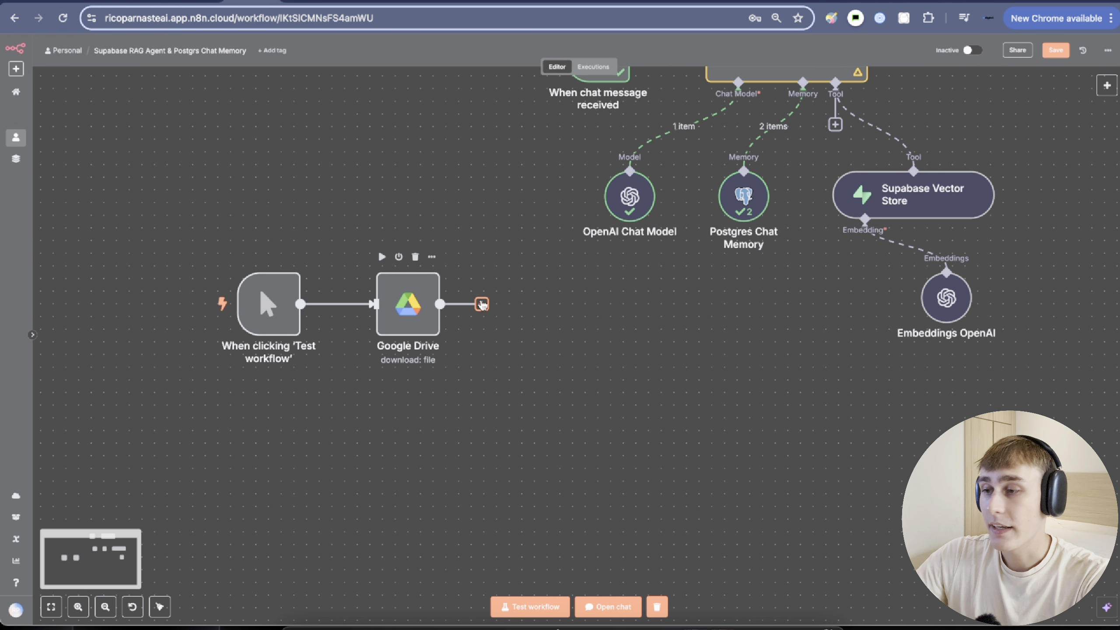
pyautogui.click(482, 304)
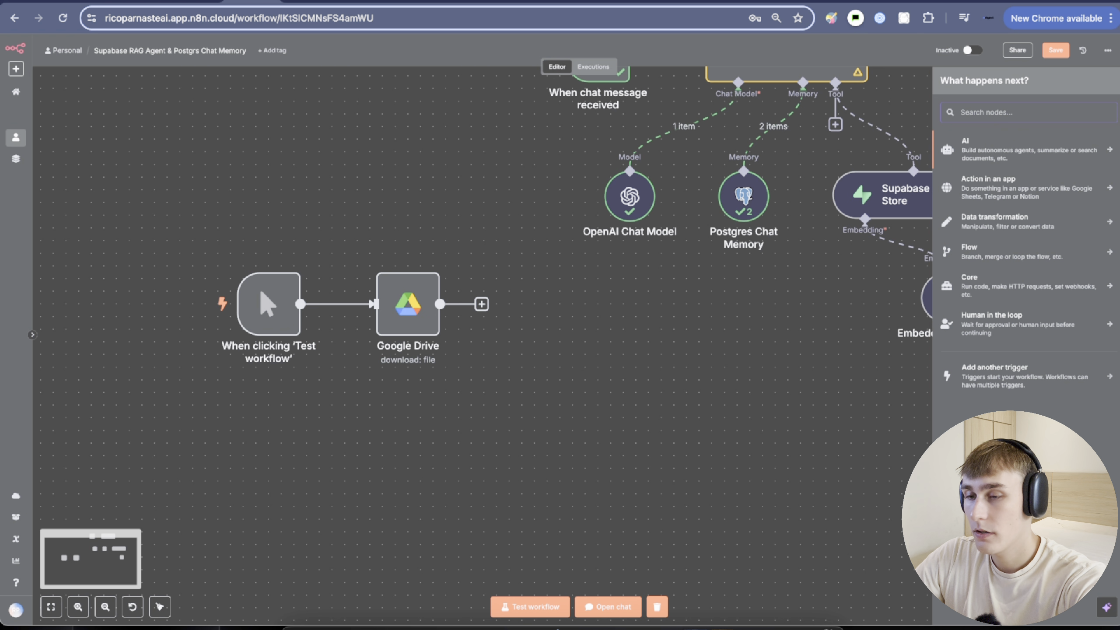
pyautogui.write('supabase')
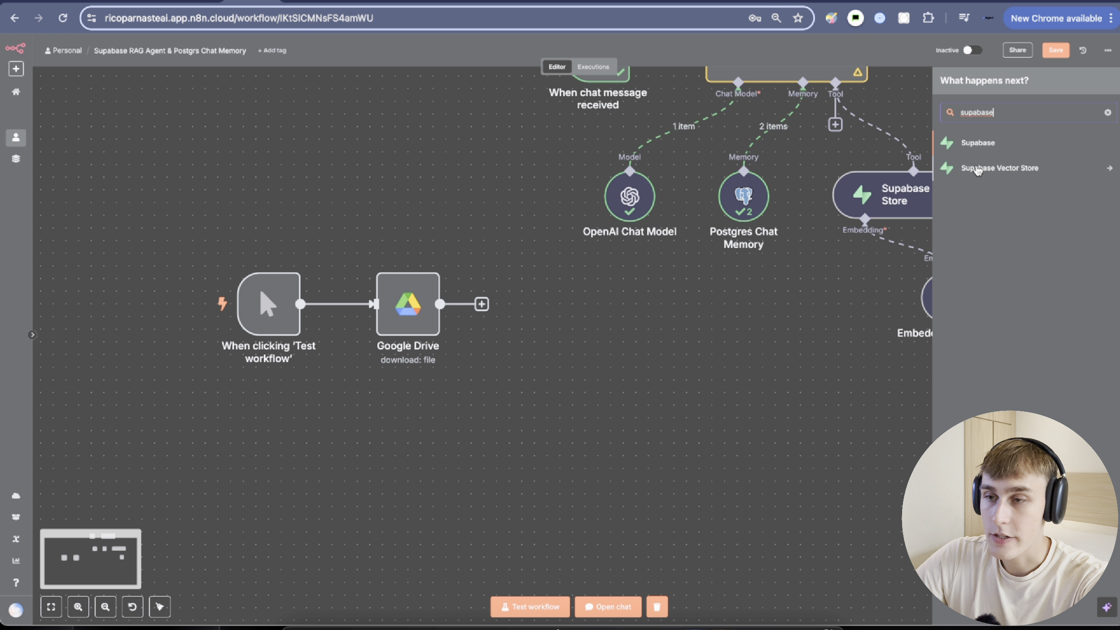
pyautogui.click(1010, 168)
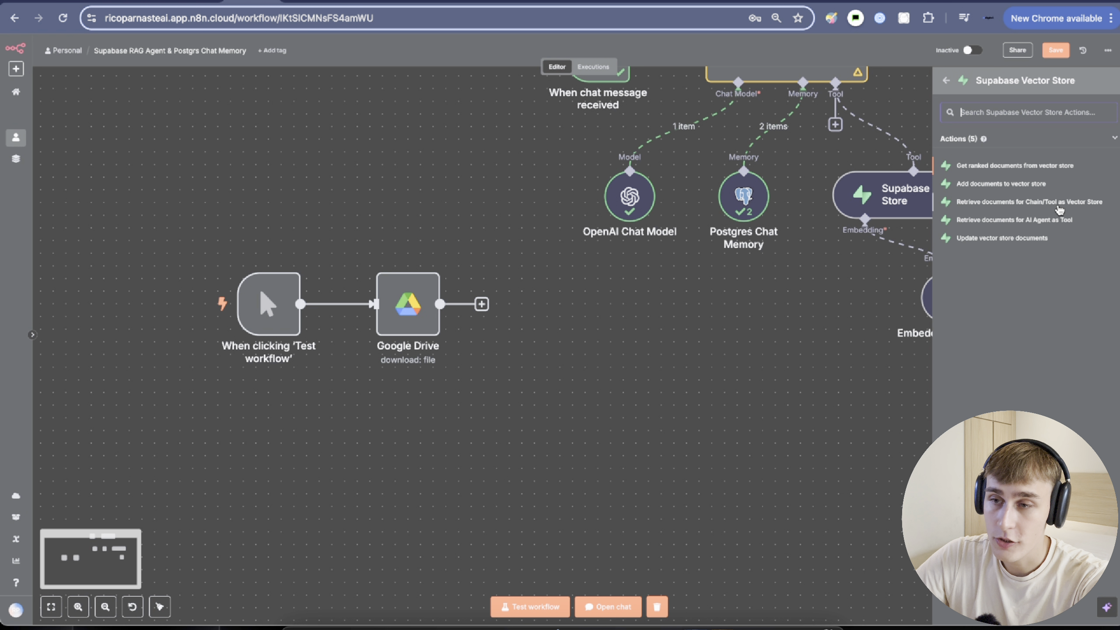
pyautogui.click(1058, 207)
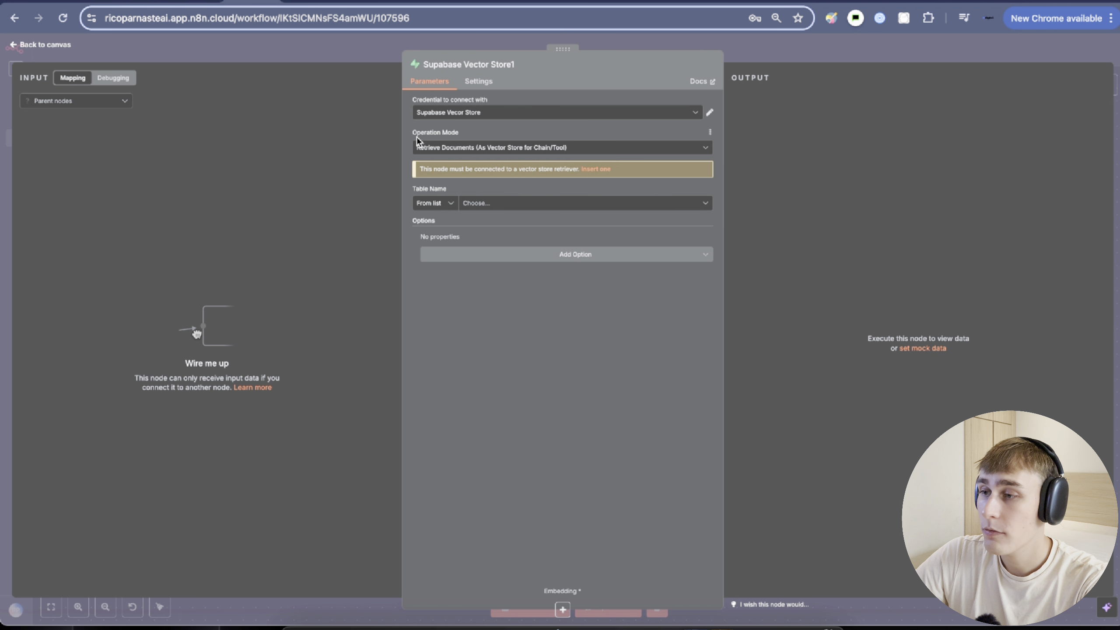
# Set the vector store to Insert Documents into the documents table.
pyautogui.moveTo(414, 135); pyautogui.dragTo(477, 139)
pyautogui.click(462, 147)
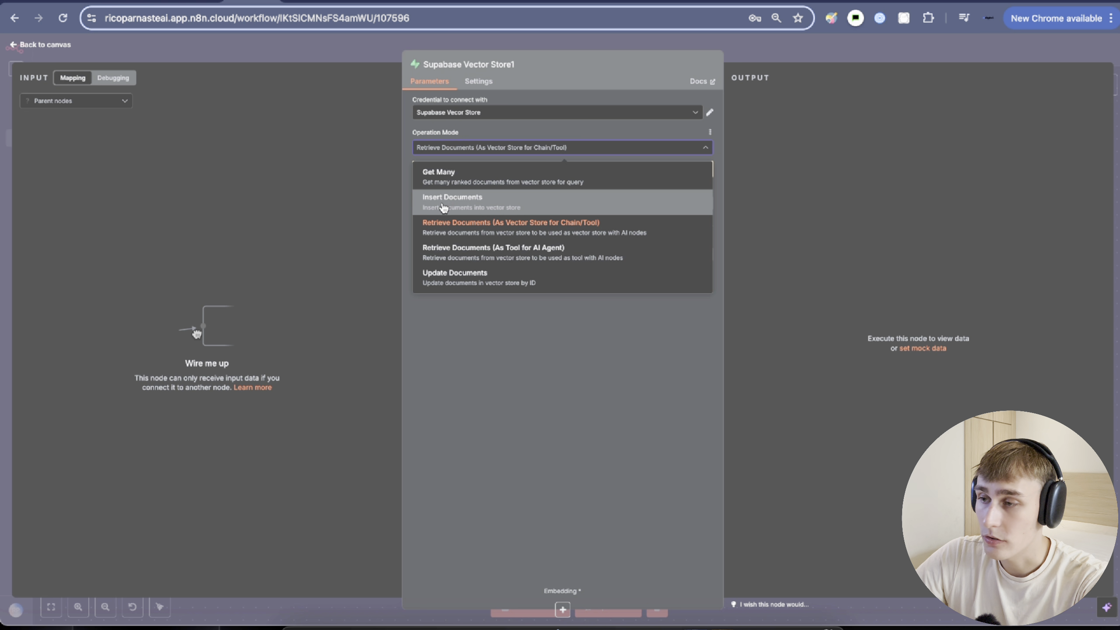
pyautogui.click(440, 205)
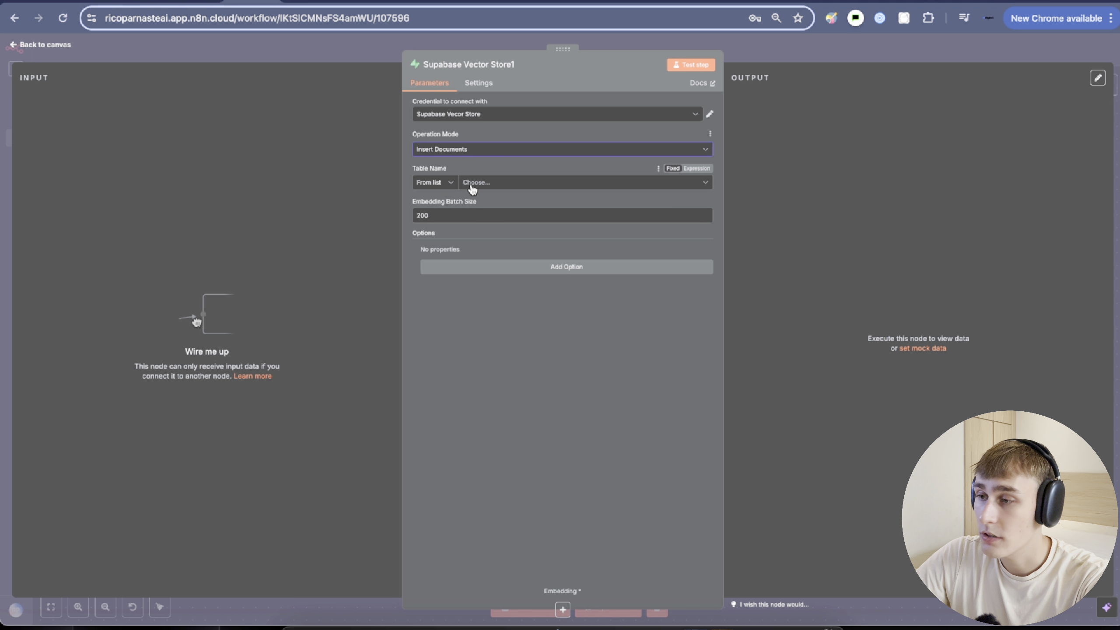
pyautogui.click(511, 182)
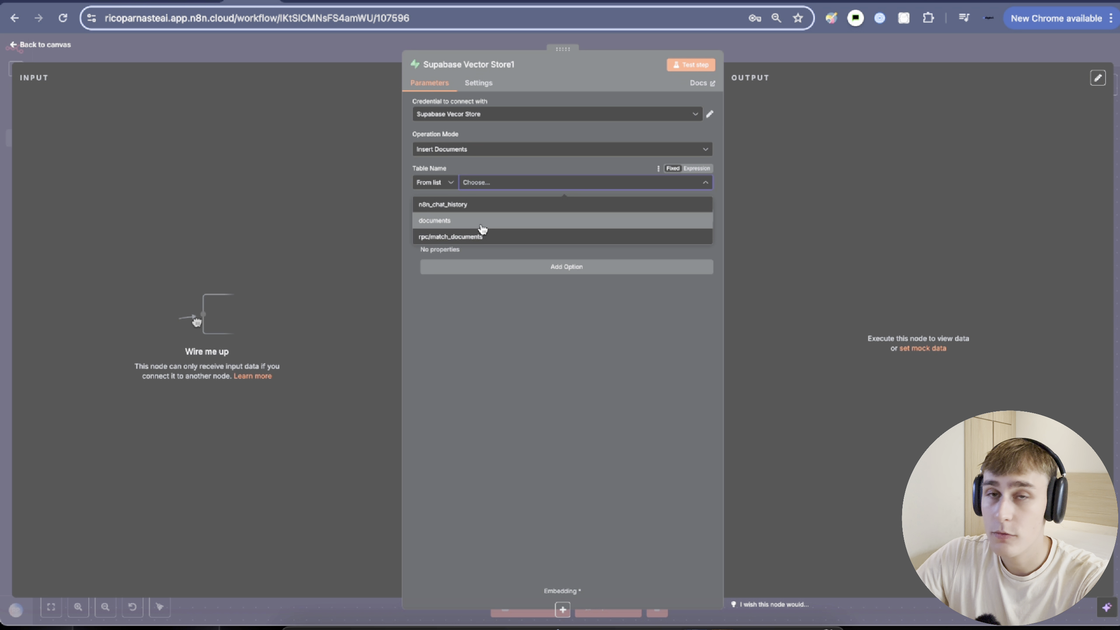
pyautogui.click(482, 229)
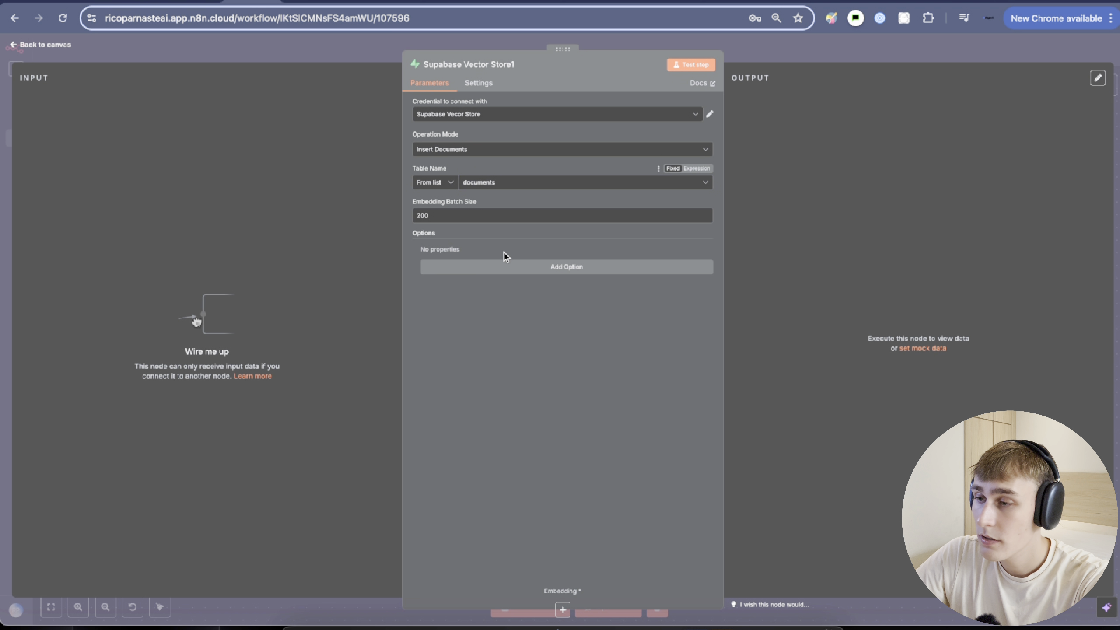
pyautogui.click(796, 53)
pyautogui.moveTo(710, 335); pyautogui.dragTo(788, 238)
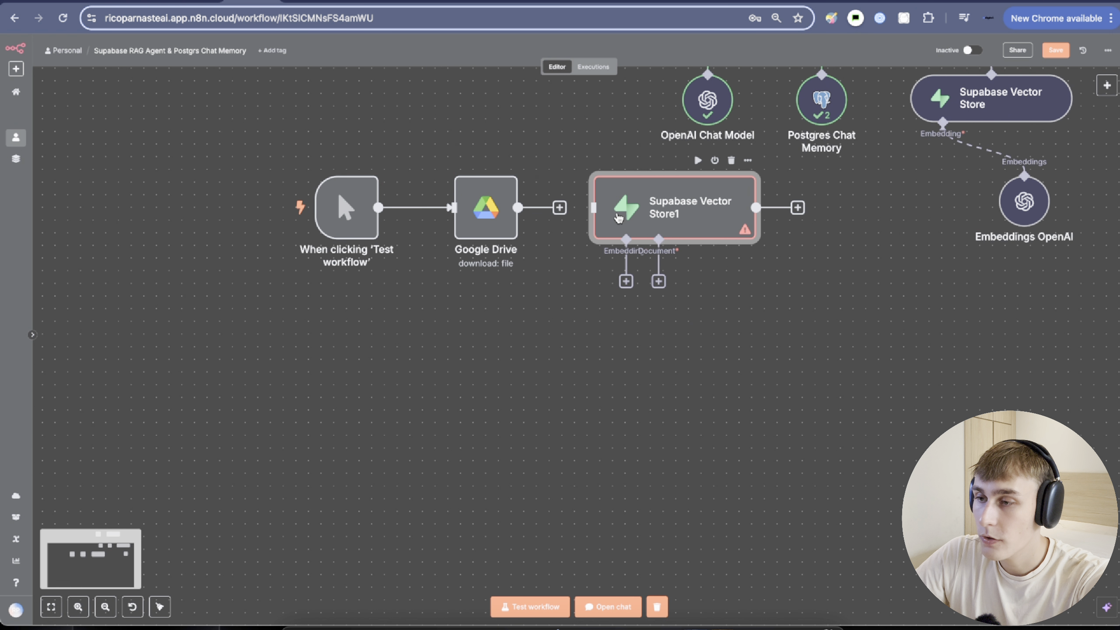
# Connect Google Drive to Supabase Vector Store1 and align the trigger, Drive and vector store nodes.
pyautogui.moveTo(618, 217); pyautogui.dragTo(618, 306)
pyautogui.moveTo(559, 209); pyautogui.dragTo(593, 297)
pyautogui.moveTo(268, 143); pyautogui.dragTo(567, 376)
pyautogui.moveTo(486, 211); pyautogui.dragTo(515, 298)
pyautogui.click(346, 191)
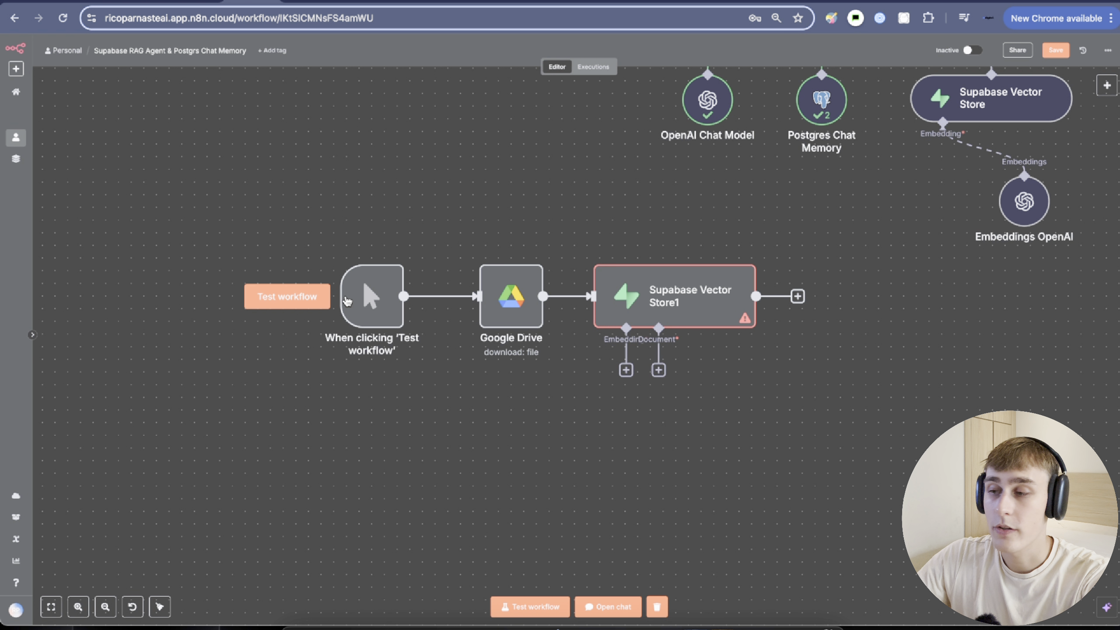
pyautogui.doubleClick(505, 302)
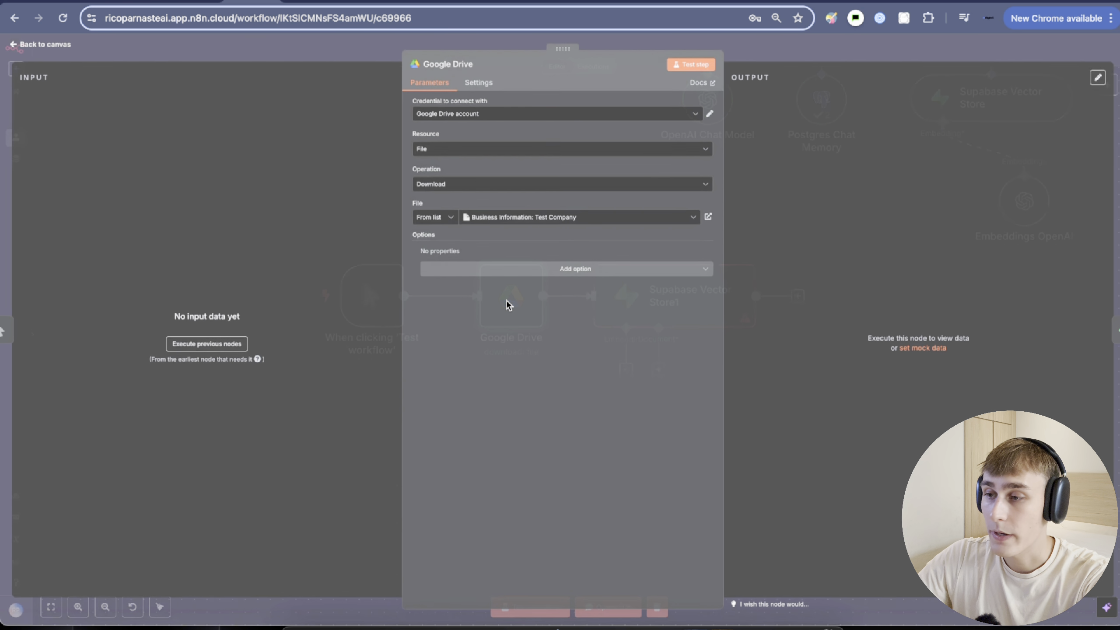
pyautogui.click(787, 57)
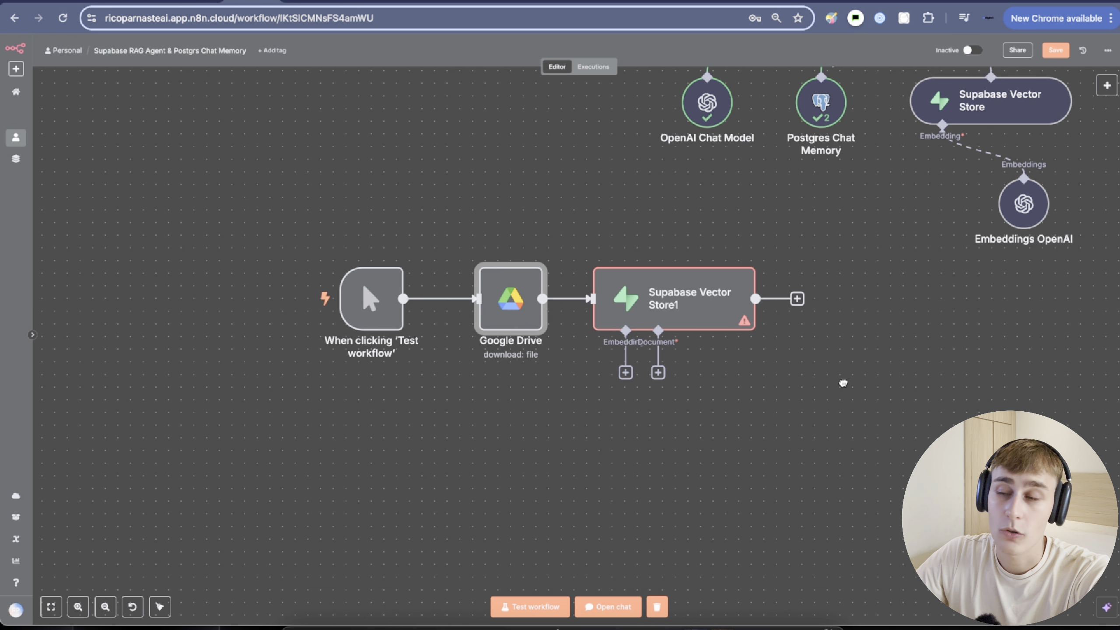
pyautogui.scroll(-3, 577, 330)
# Attach Embeddings OpenAI to Supabase Vector Store1.
pyautogui.click(579, 298)
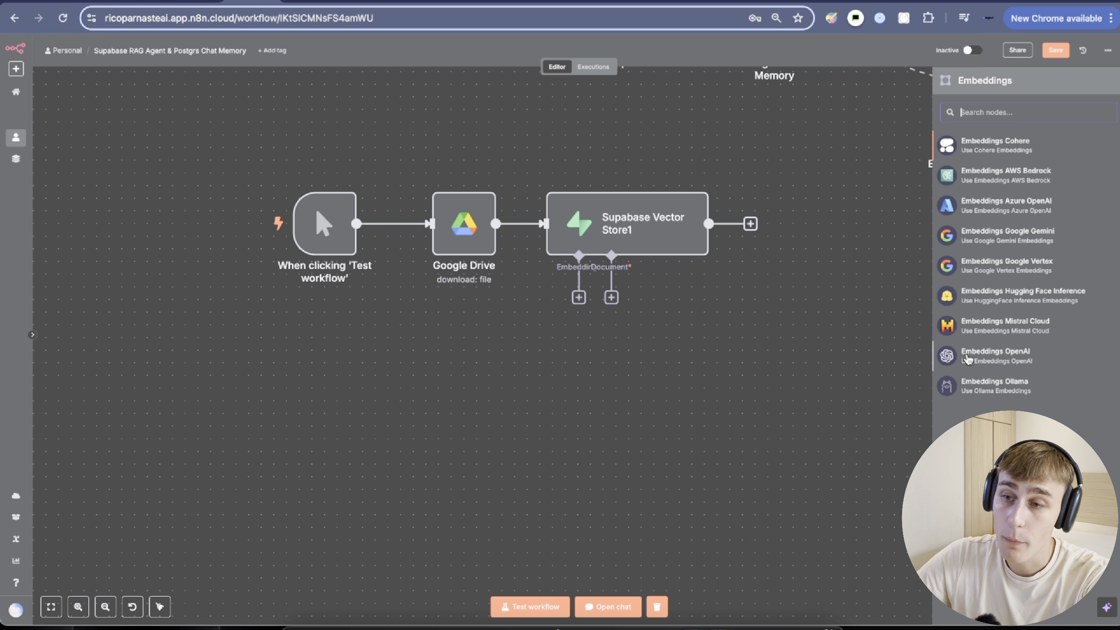
pyautogui.click(967, 355)
pyautogui.press('Escape')
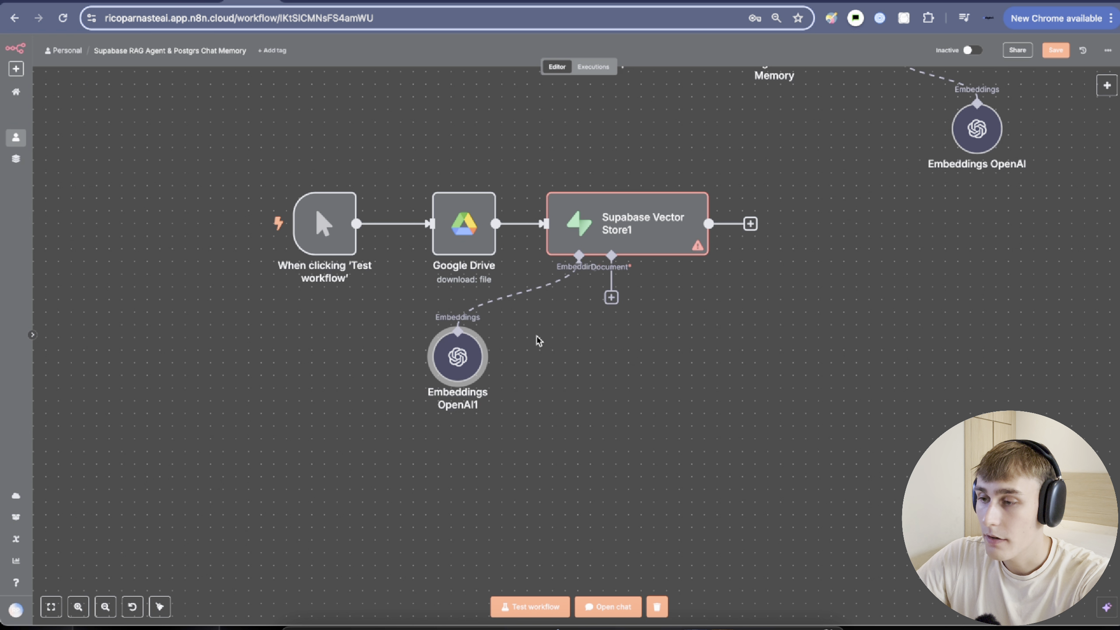
# Add a Default Data Loader with Binary data type under the vector store.
pyautogui.click(611, 298)
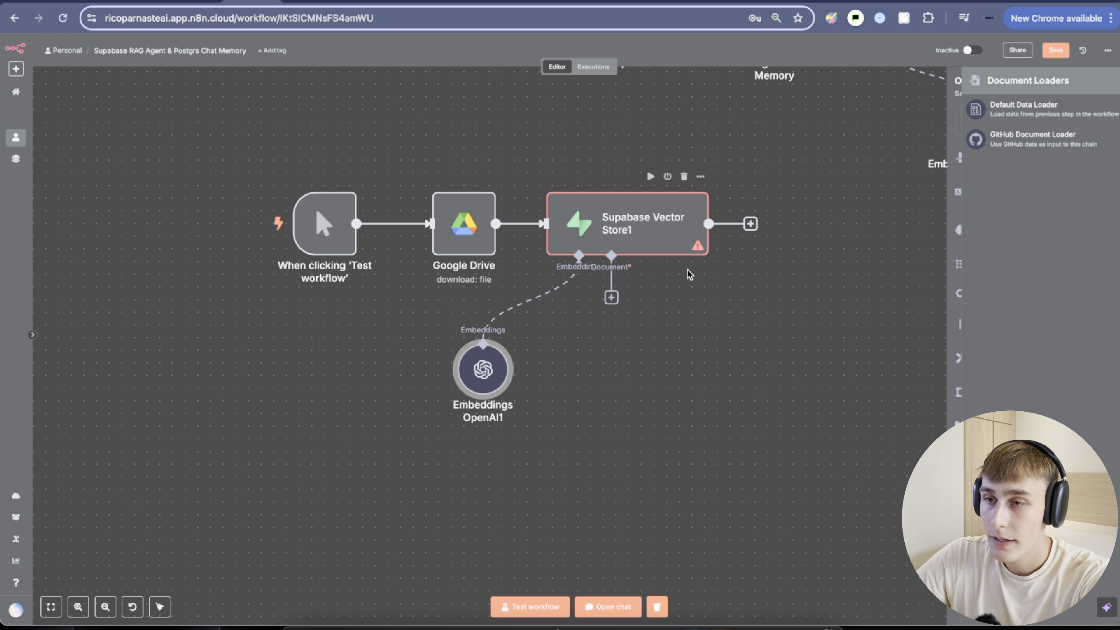
pyautogui.click(984, 113)
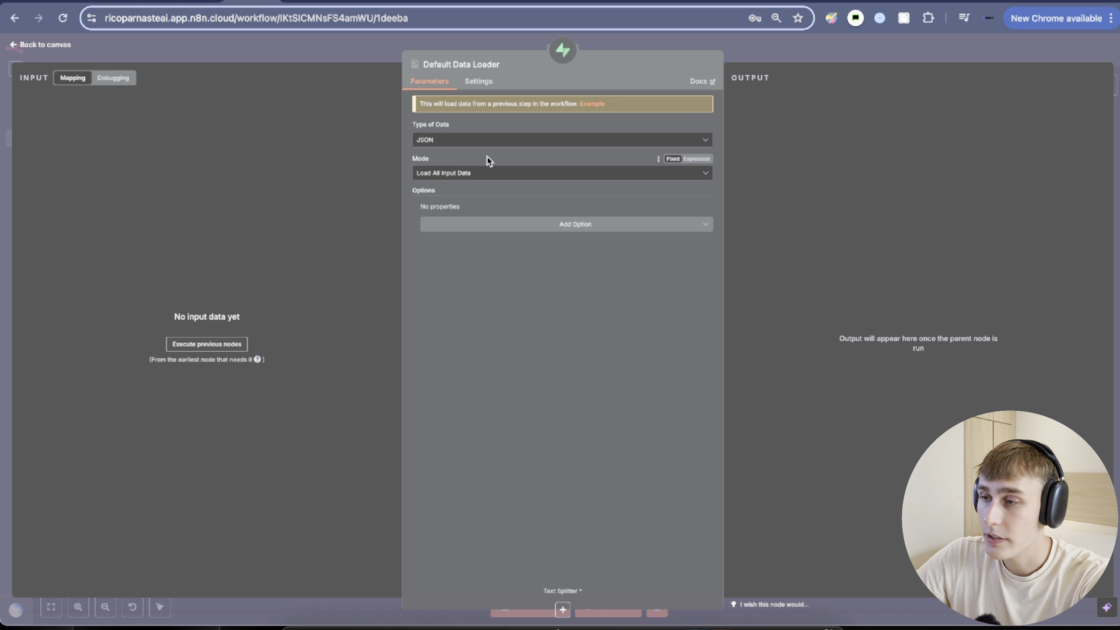
pyautogui.click(450, 139)
pyautogui.click(437, 199)
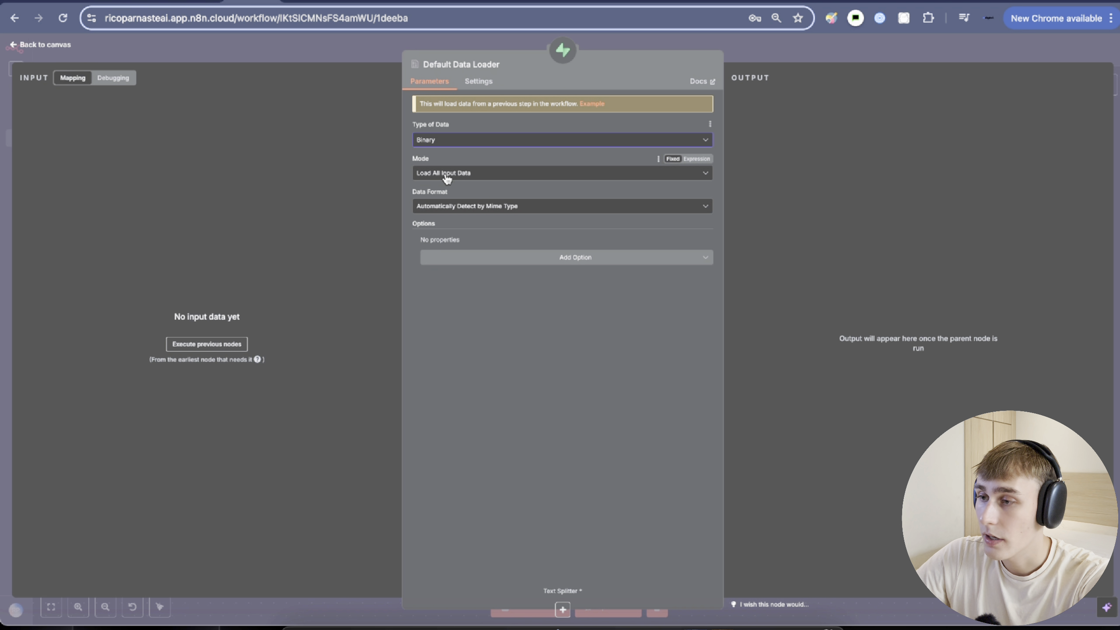
pyautogui.moveTo(400, 168); pyautogui.dragTo(421, 176)
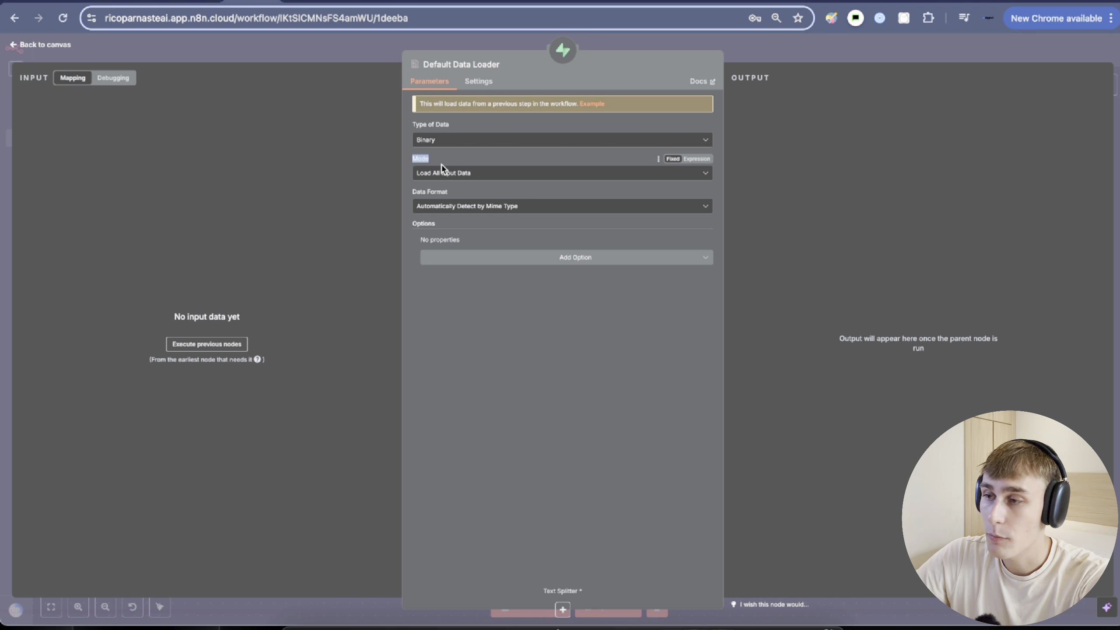
pyautogui.click(822, 57)
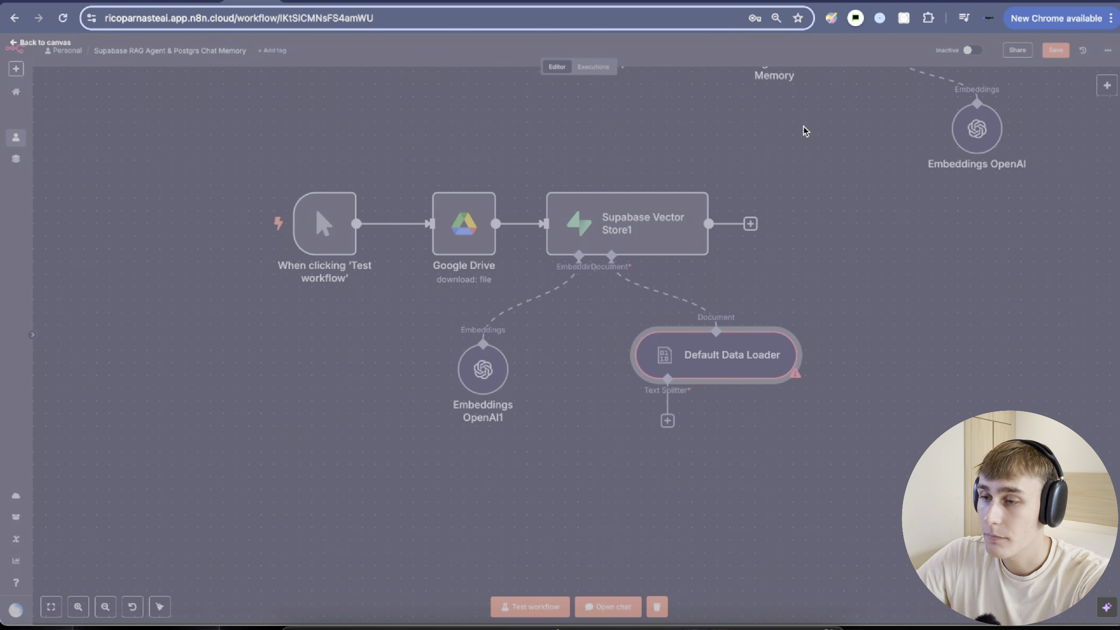
pyautogui.moveTo(703, 351); pyautogui.dragTo(643, 353)
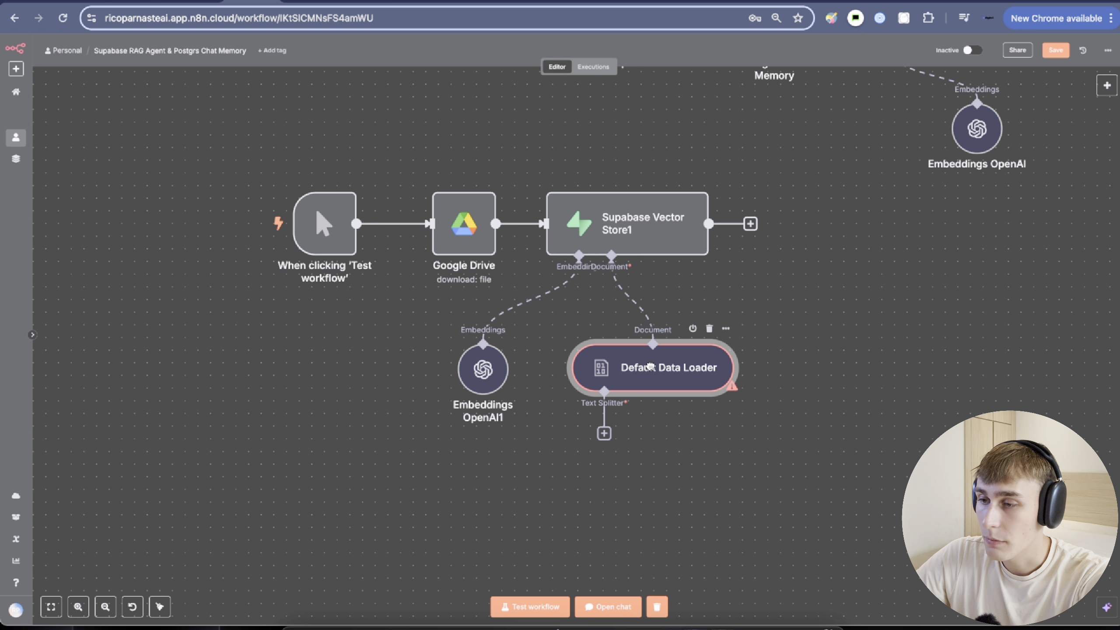
pyautogui.scroll(-3, 626, 335)
# Attach a Recursive Character Text Splitter with chunk size 1000 and overlap 0.
pyautogui.click(604, 309)
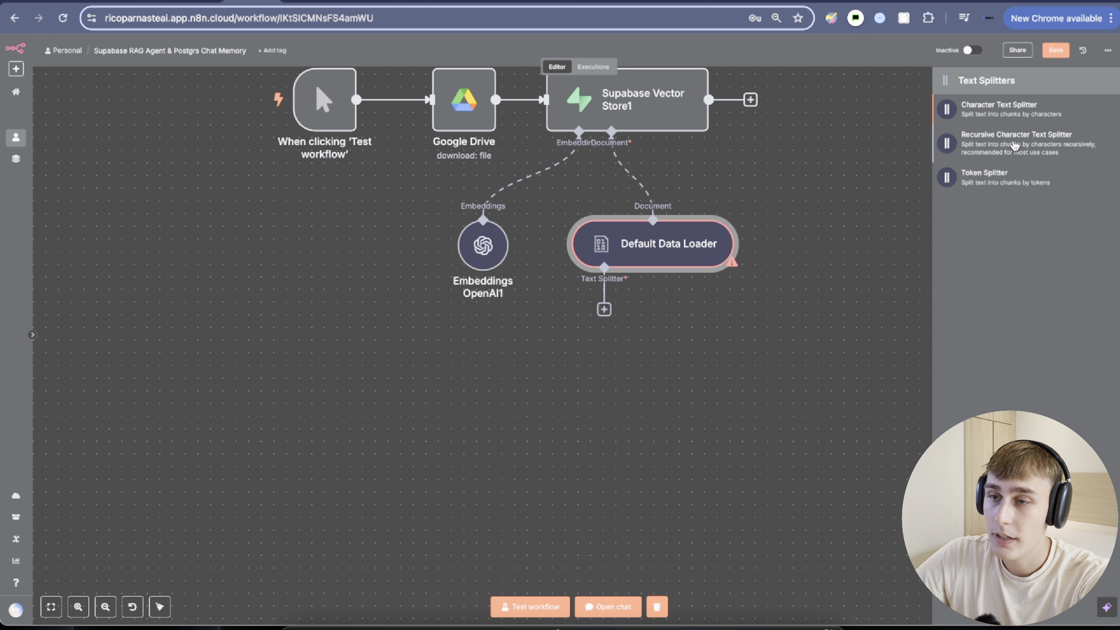
pyautogui.click(1014, 142)
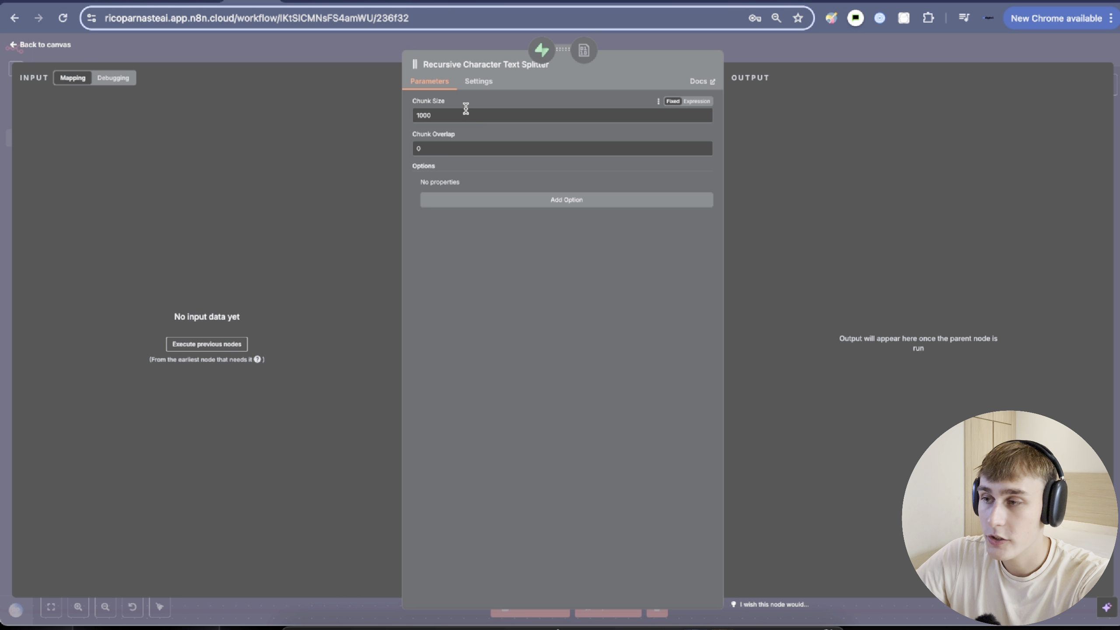
pyautogui.moveTo(416, 104); pyautogui.dragTo(448, 138)
pyautogui.click(485, 144)
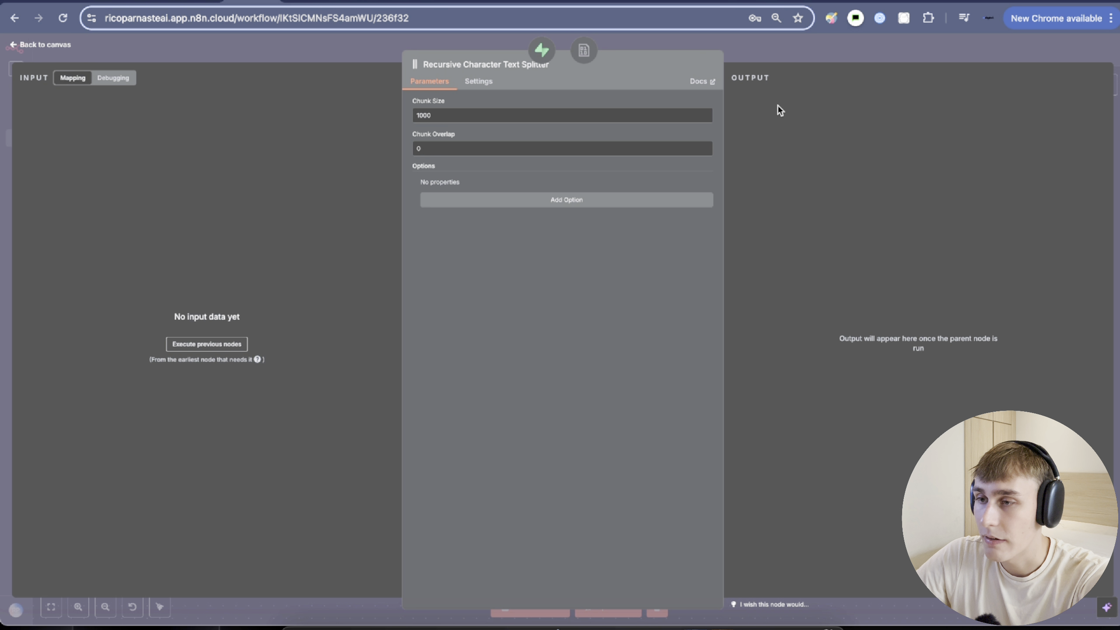
pyautogui.click(765, 52)
pyautogui.moveTo(777, 149); pyautogui.dragTo(590, 474)
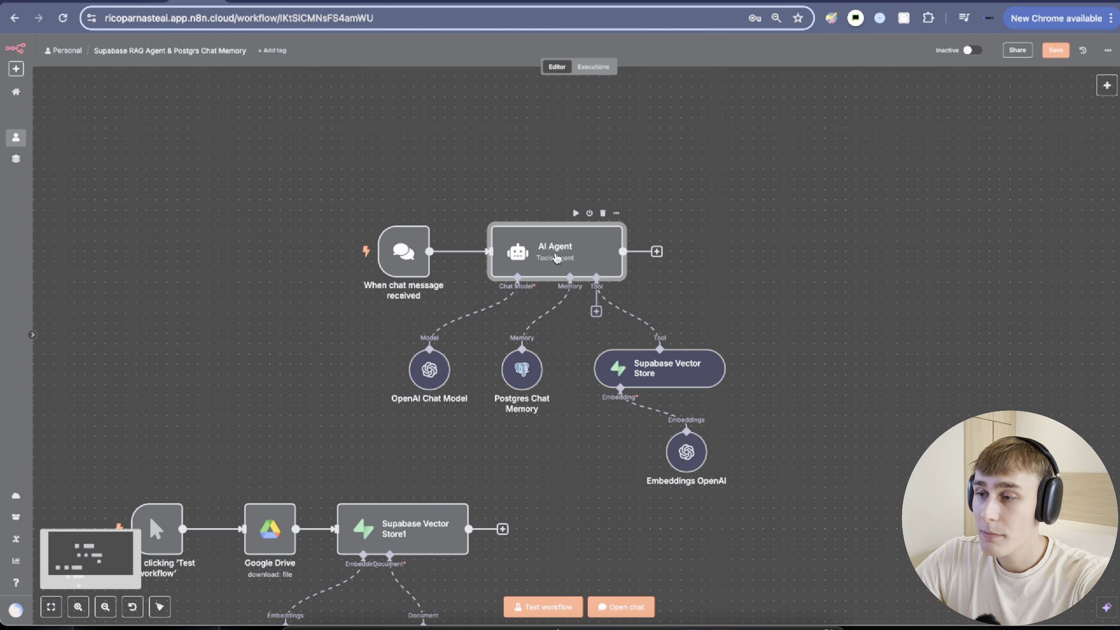
# Add a system message line telling the AI Agent to retrieve all company information from Supabase.
pyautogui.doubleClick(559, 263)
pyautogui.click(467, 261)
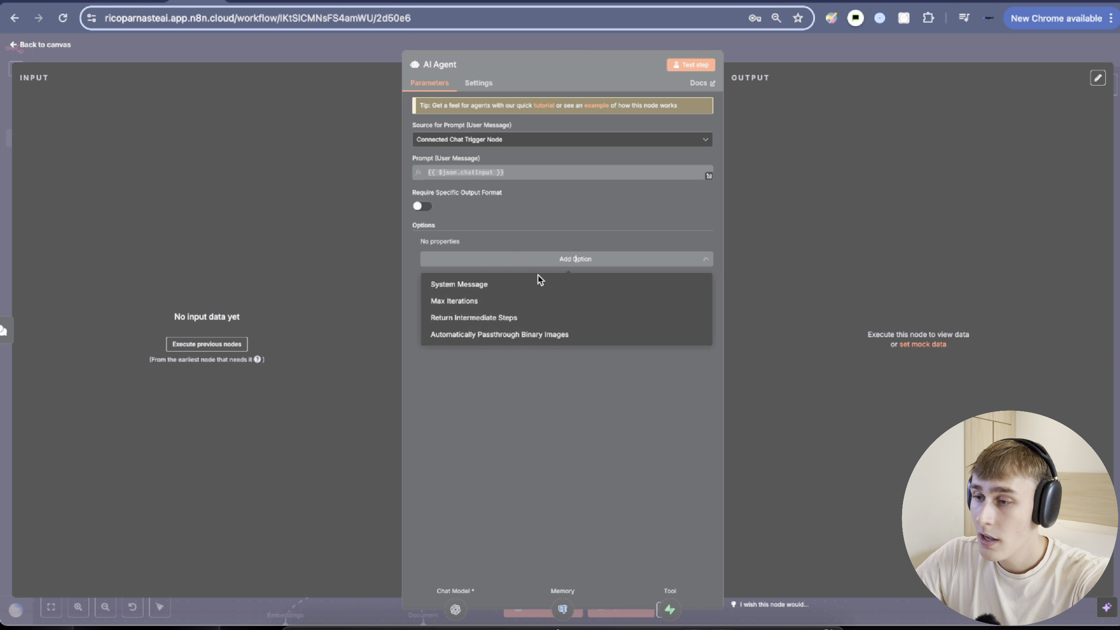
pyautogui.click(464, 285)
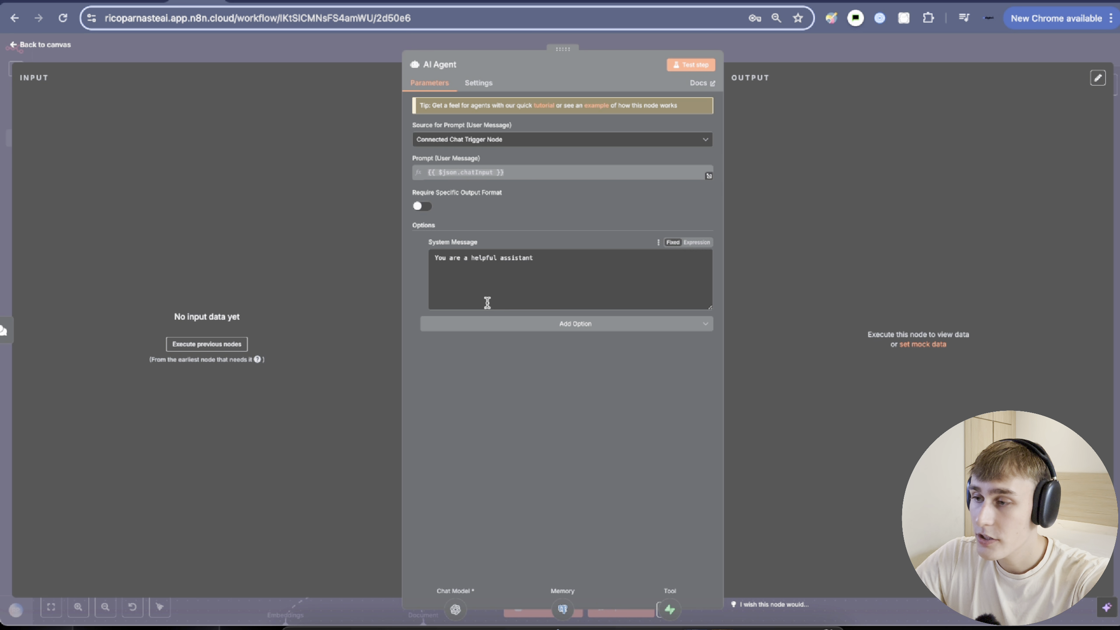
pyautogui.click(522, 260)
pyautogui.press('Return')
pyautogui.press('Return')
pyautogui.write('H')
pyautogui.write('ake s')
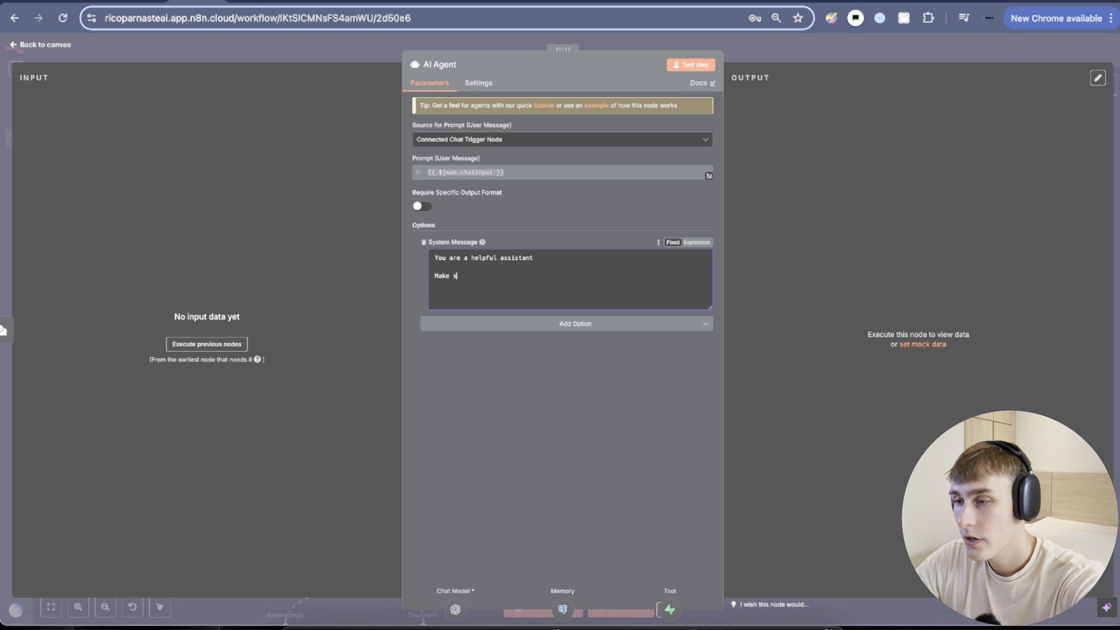
pyautogui.write('ure to retrieve all the comapnies information from the supabase tool')
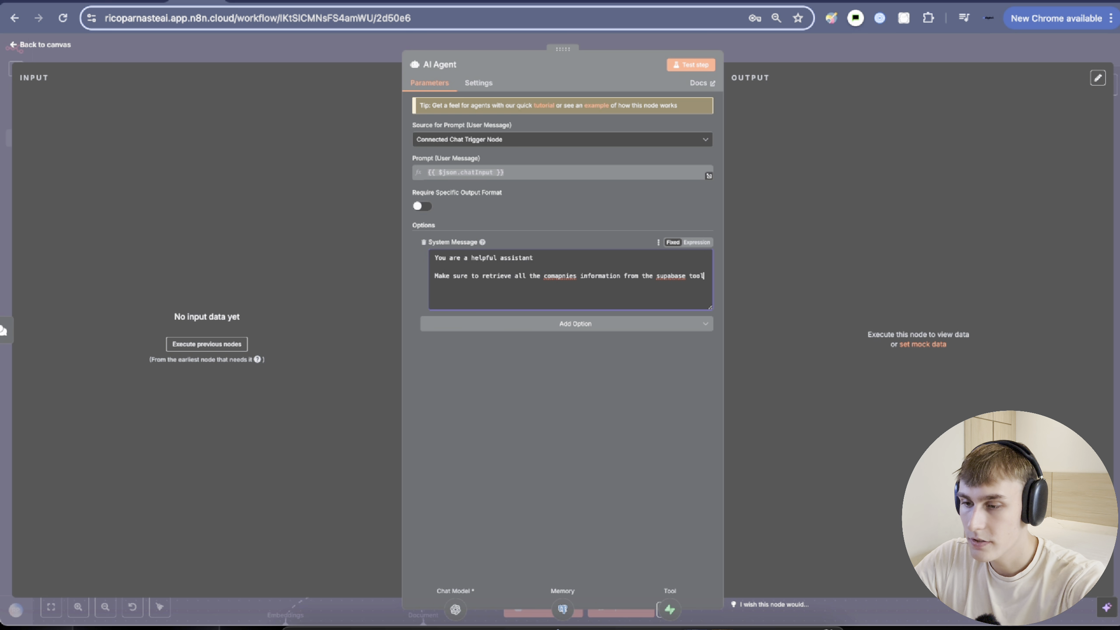
pyautogui.press('Escape')
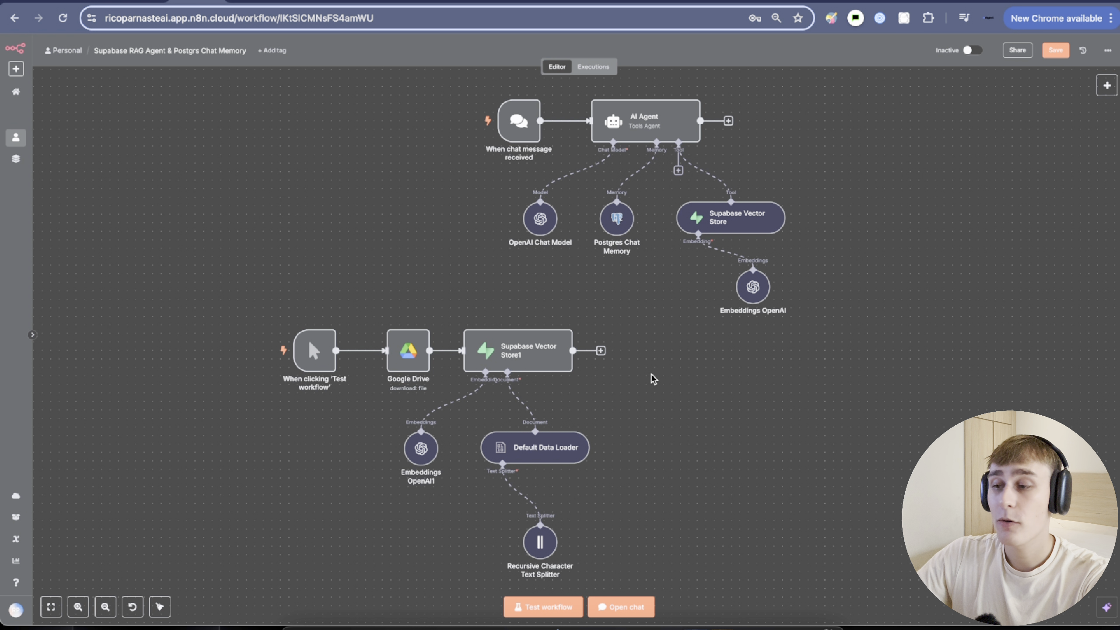
# Move the ingestion nodes up and to the right on the canvas.
pyautogui.scroll(-2, 705, 400)
pyautogui.moveTo(242, 206); pyautogui.dragTo(748, 545)
pyautogui.moveTo(562, 298); pyautogui.dragTo(673, 232)
pyautogui.click(832, 273)
pyautogui.scroll(2, 788, 379)
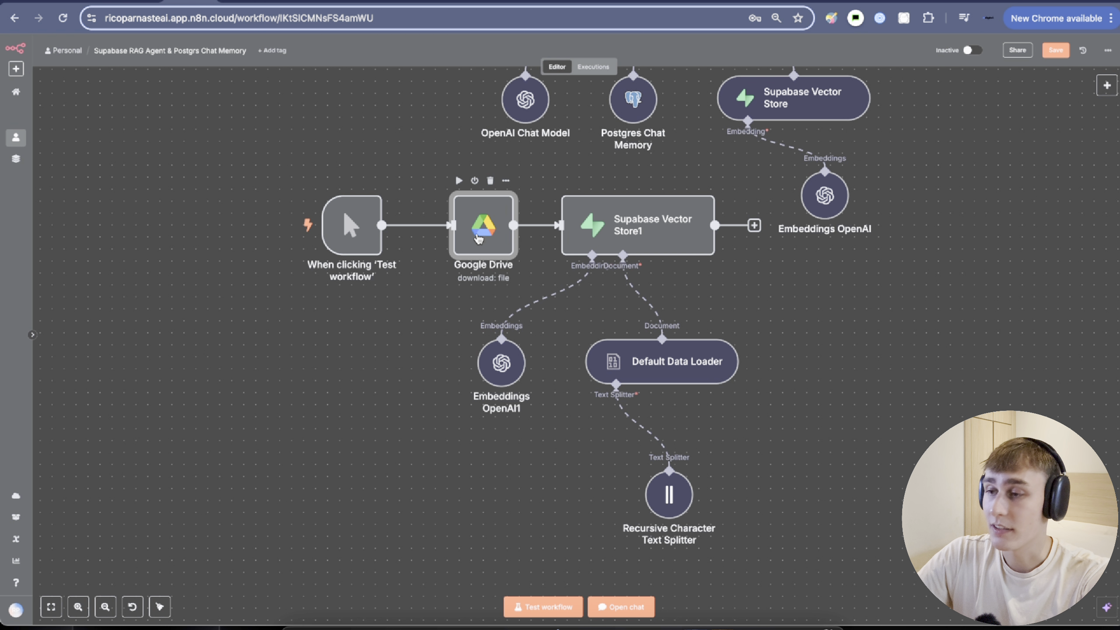
# Check the Google Drive node's source document and its download operation.
pyautogui.doubleClick(479, 239)
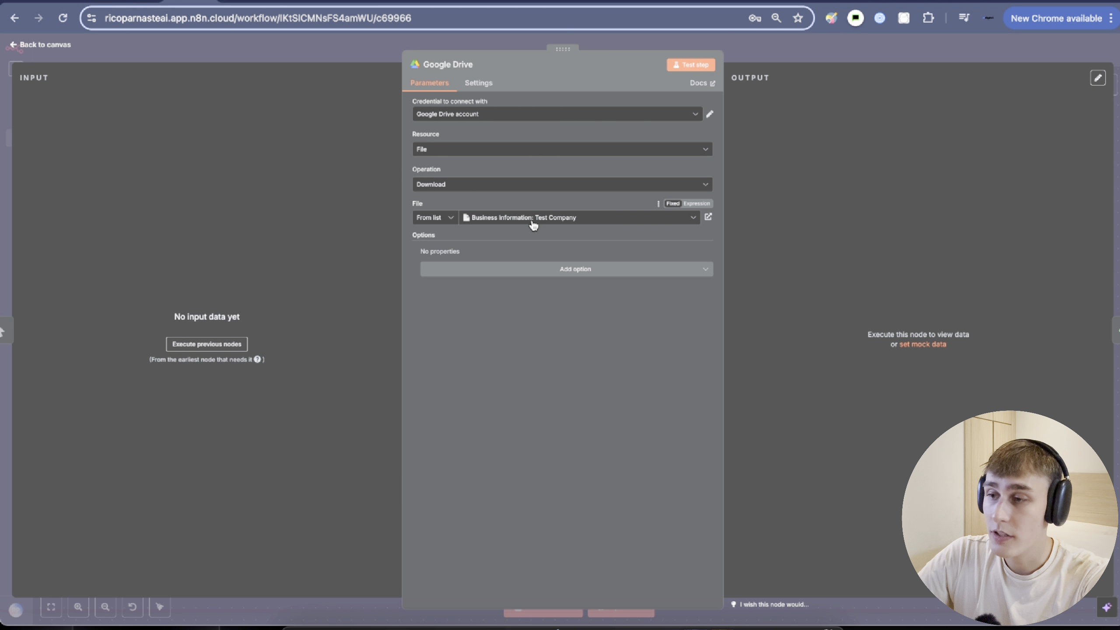
pyautogui.click(708, 217)
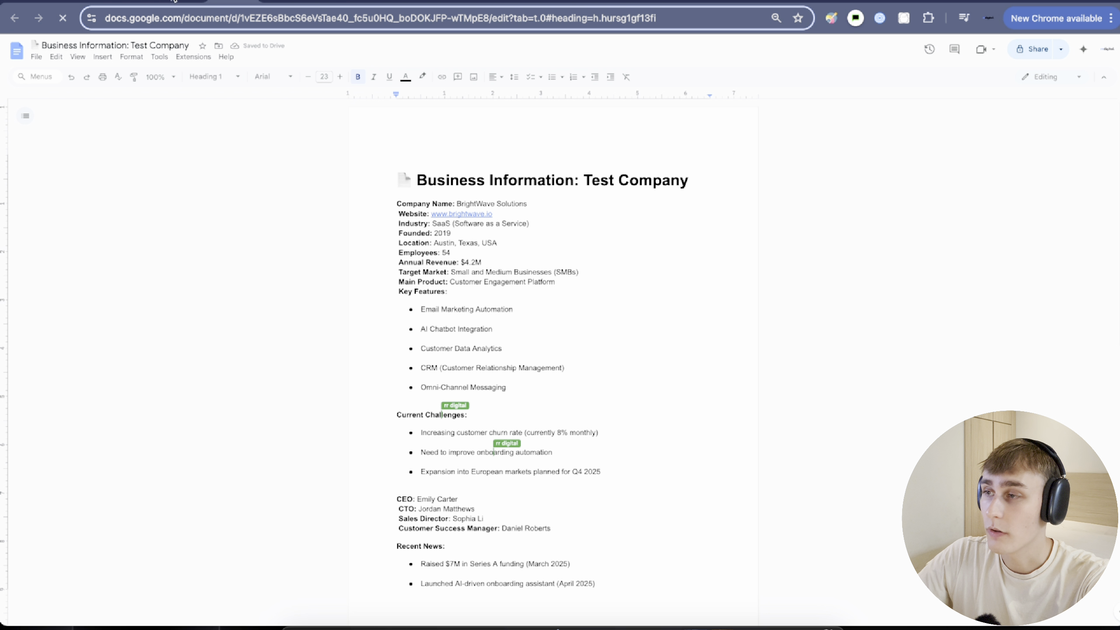
pyautogui.click(177, 2)
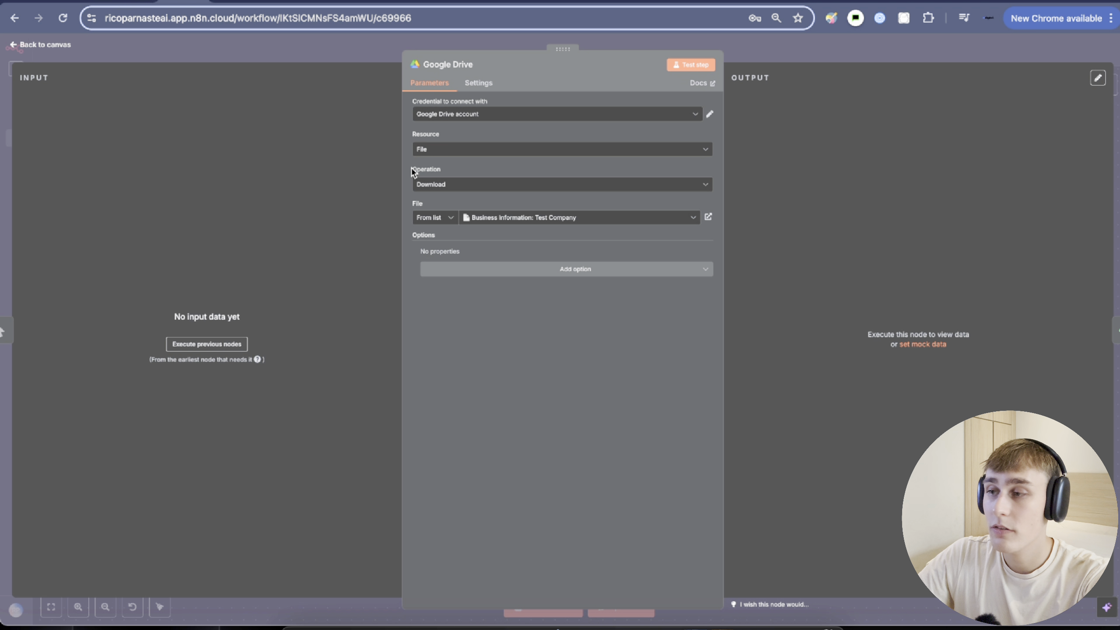
pyautogui.moveTo(412, 172); pyautogui.dragTo(438, 173)
pyautogui.click(326, 55)
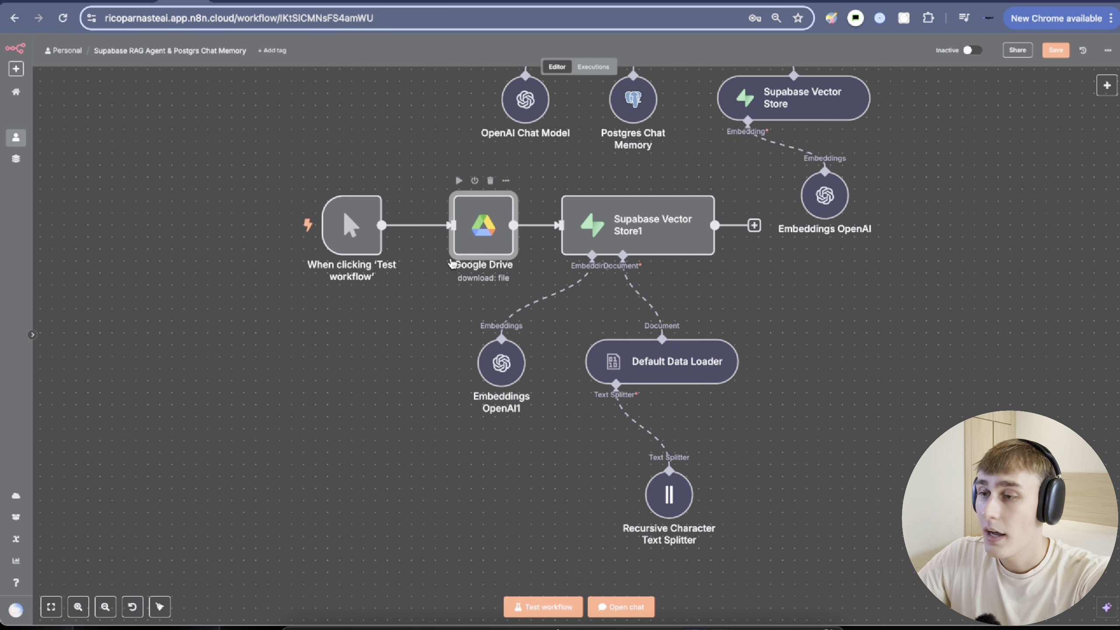
pyautogui.moveTo(611, 314)
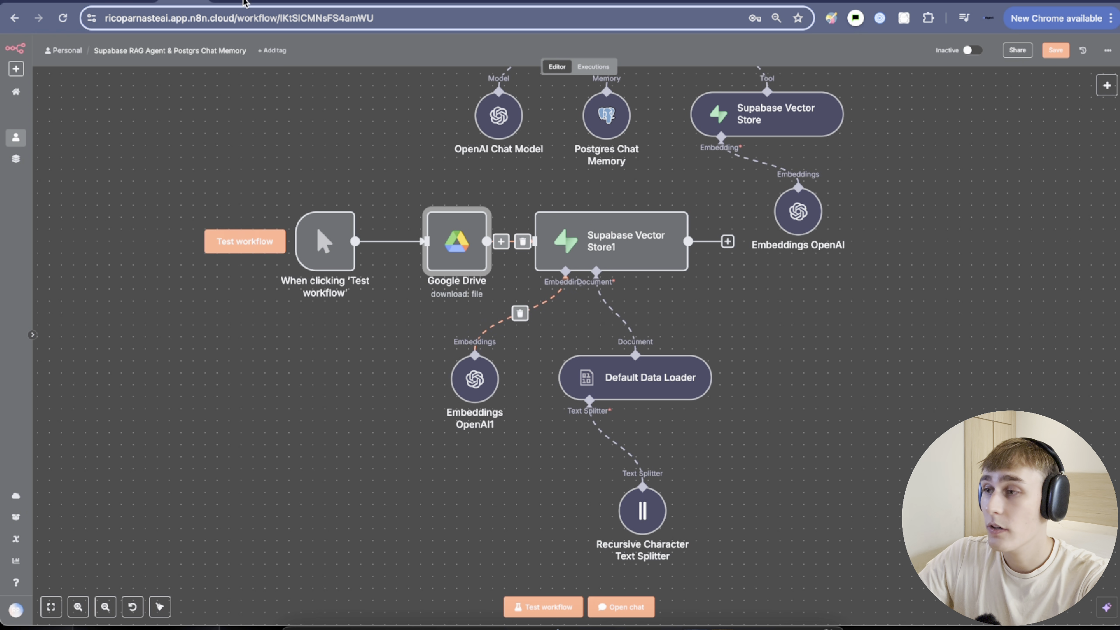
# View the full stored text of row 1 in Supabase's documents table.
pyautogui.click(263, 2)
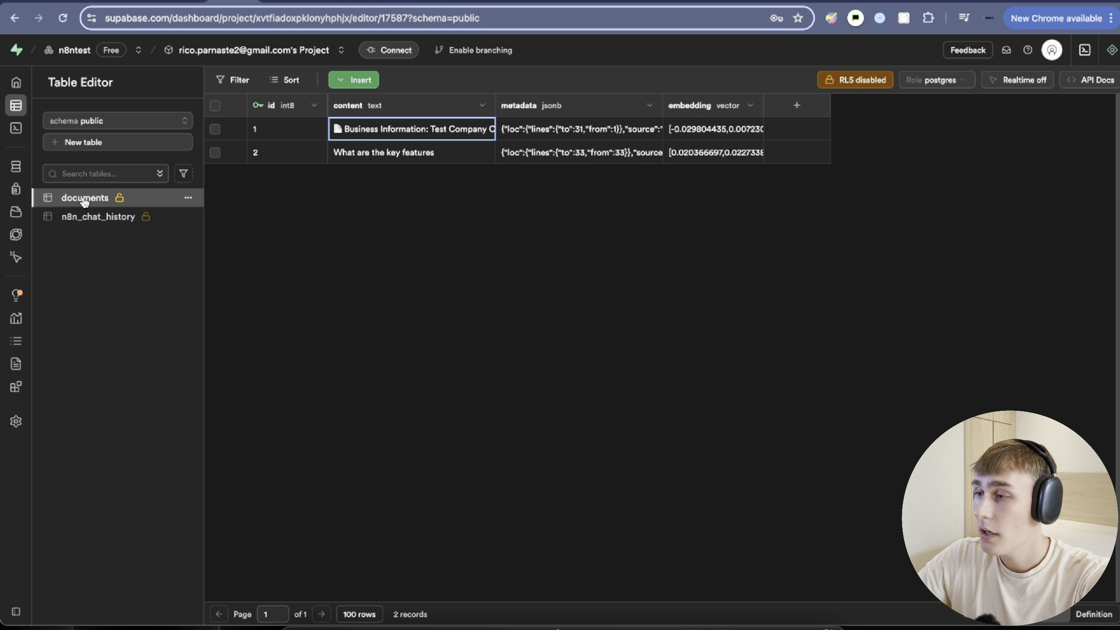
pyautogui.doubleClick(361, 133)
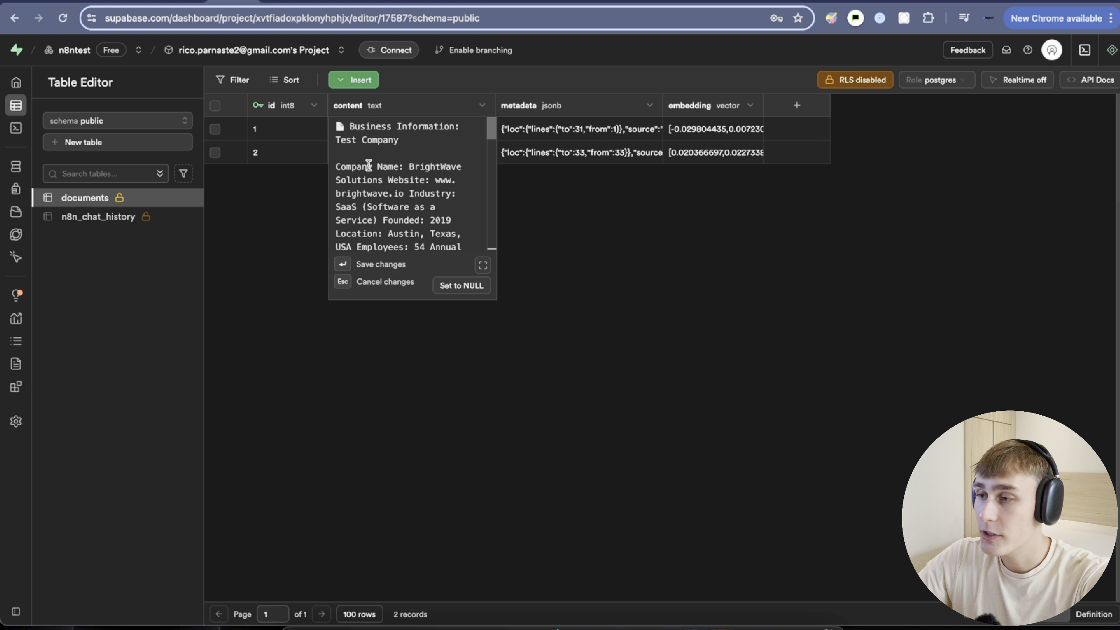
pyautogui.moveTo(342, 142); pyautogui.dragTo(431, 186)
pyautogui.scroll(-11, 382, 211)
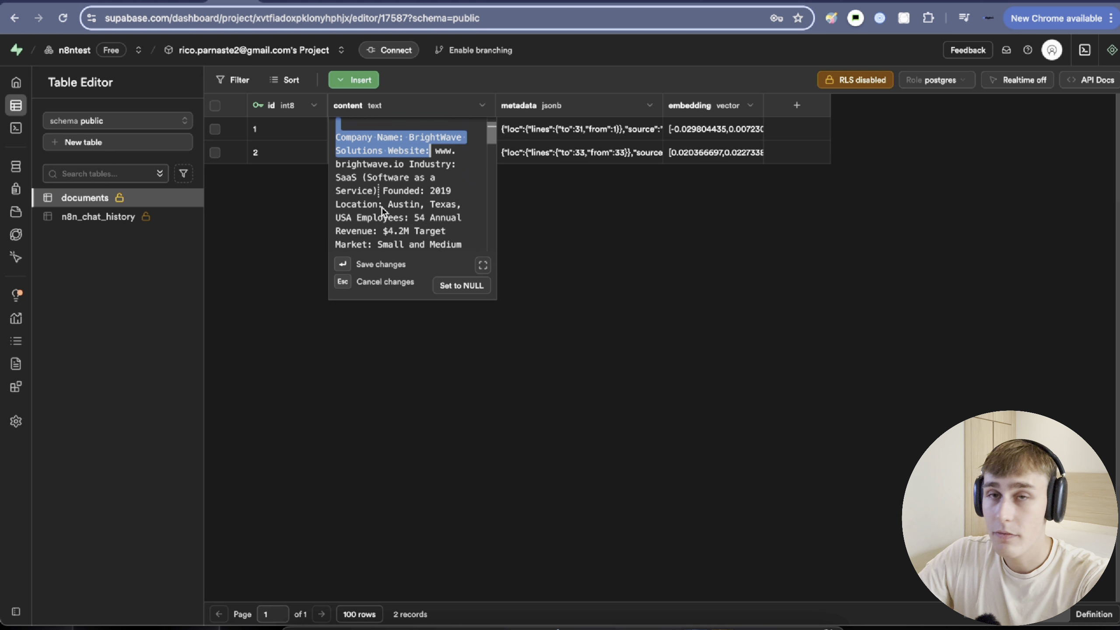
pyautogui.scroll(10, 403, 232)
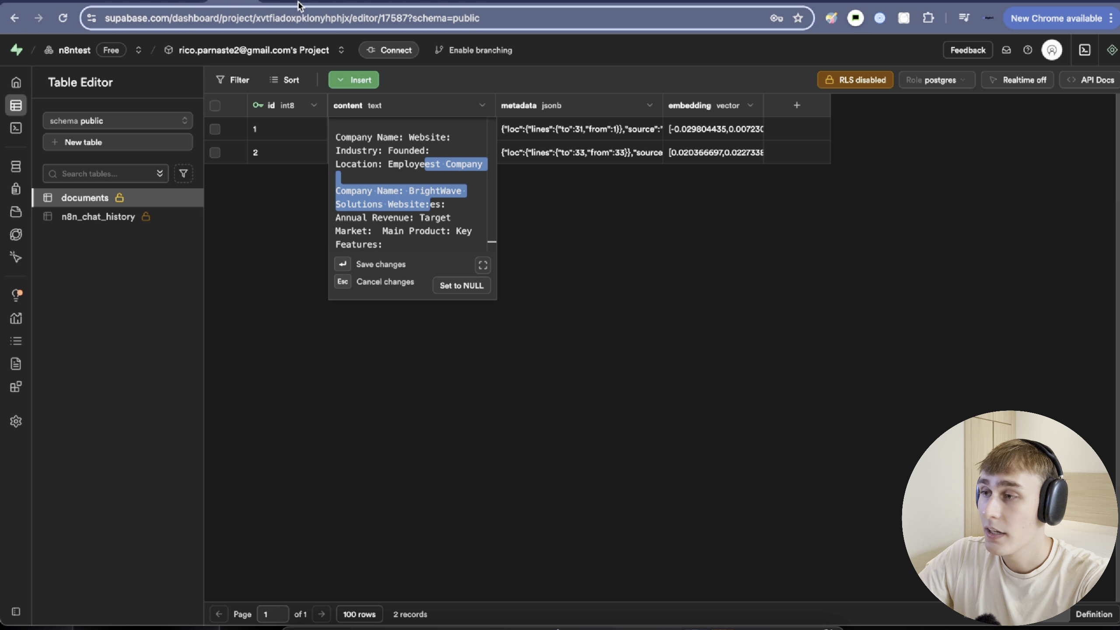
# Open the agent's Supabase Vector Store tool and check that its Table Name is documents.
pyautogui.click(180, 5)
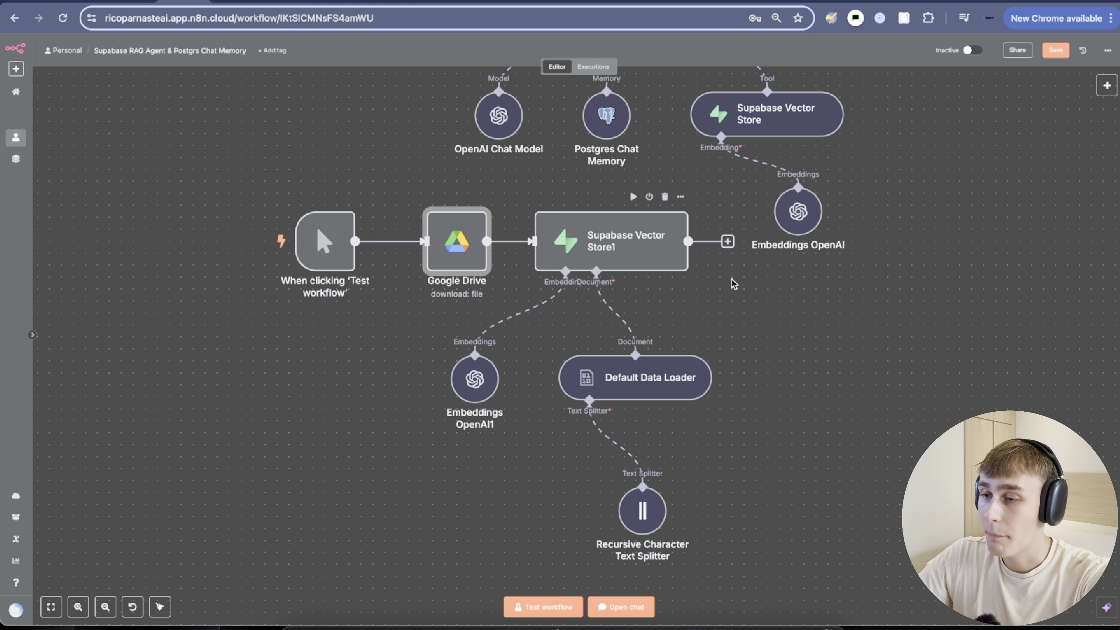
pyautogui.moveTo(804, 319); pyautogui.dragTo(747, 443)
pyautogui.moveTo(834, 164); pyautogui.dragTo(800, 296)
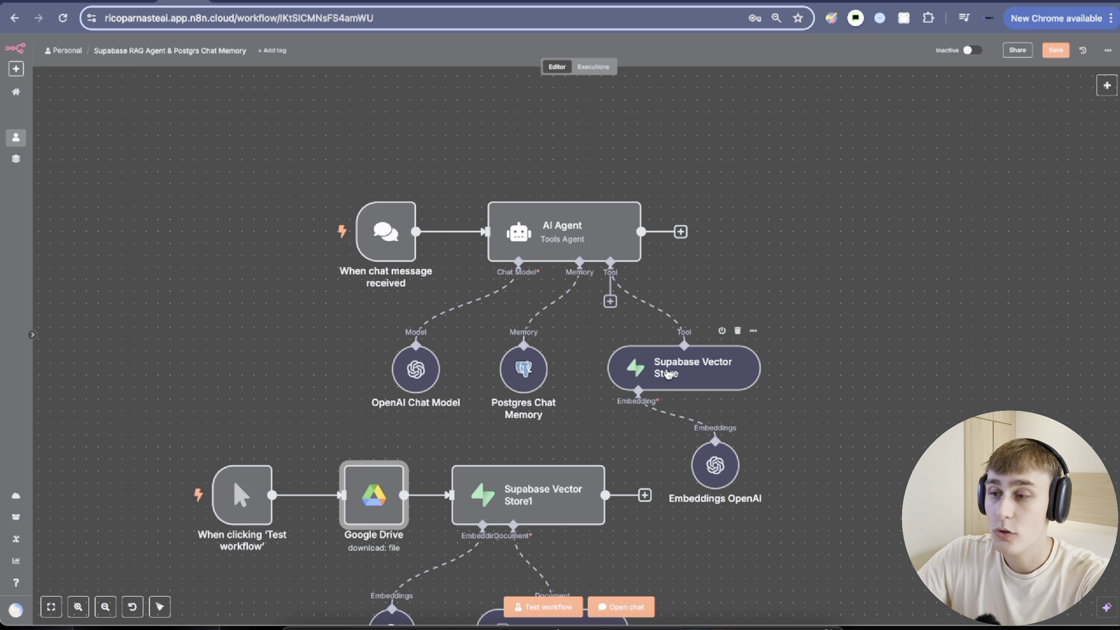
pyautogui.doubleClick(668, 374)
pyautogui.moveTo(412, 244); pyautogui.dragTo(450, 248)
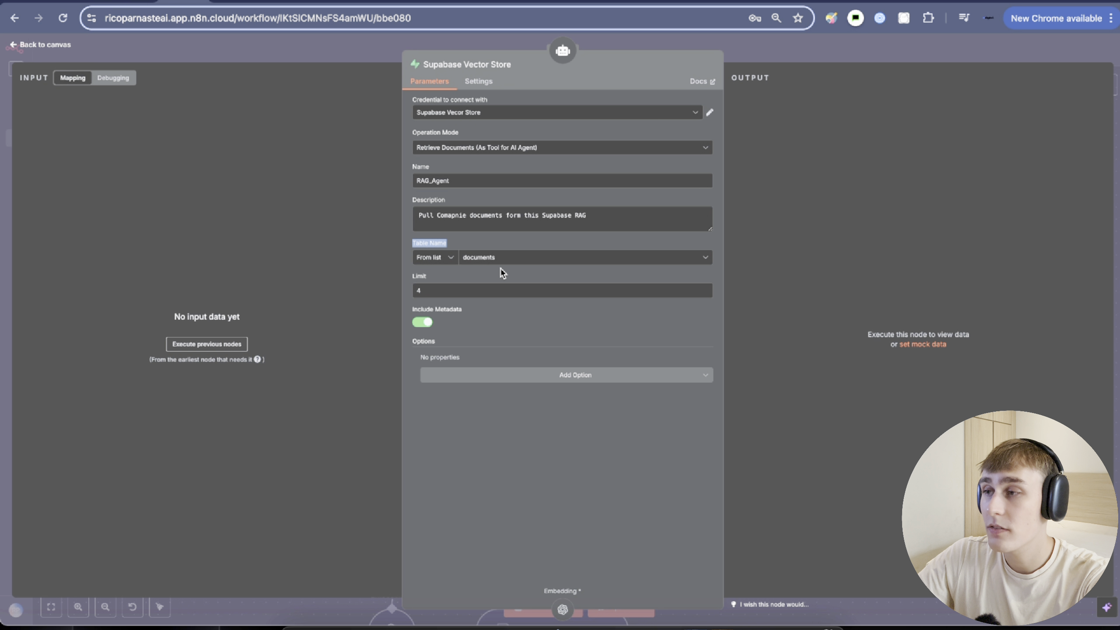
# Compare it with the Supabase documents table, close the tool settings and select the six chat agent nodes.
pyautogui.click(232, 3)
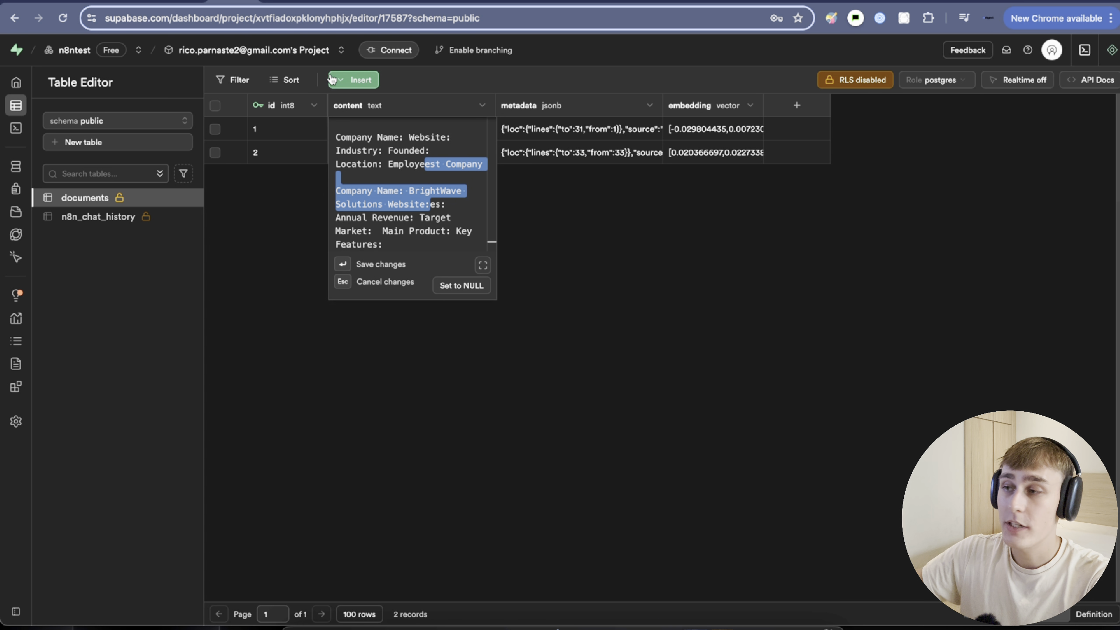
pyautogui.click(179, 3)
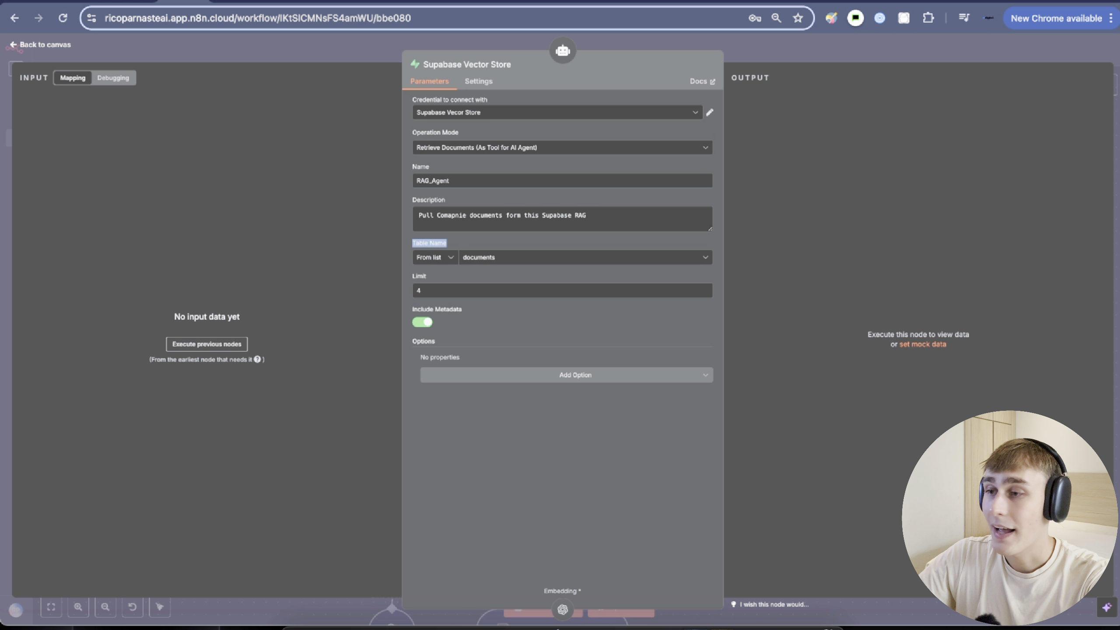
pyautogui.click(351, 45)
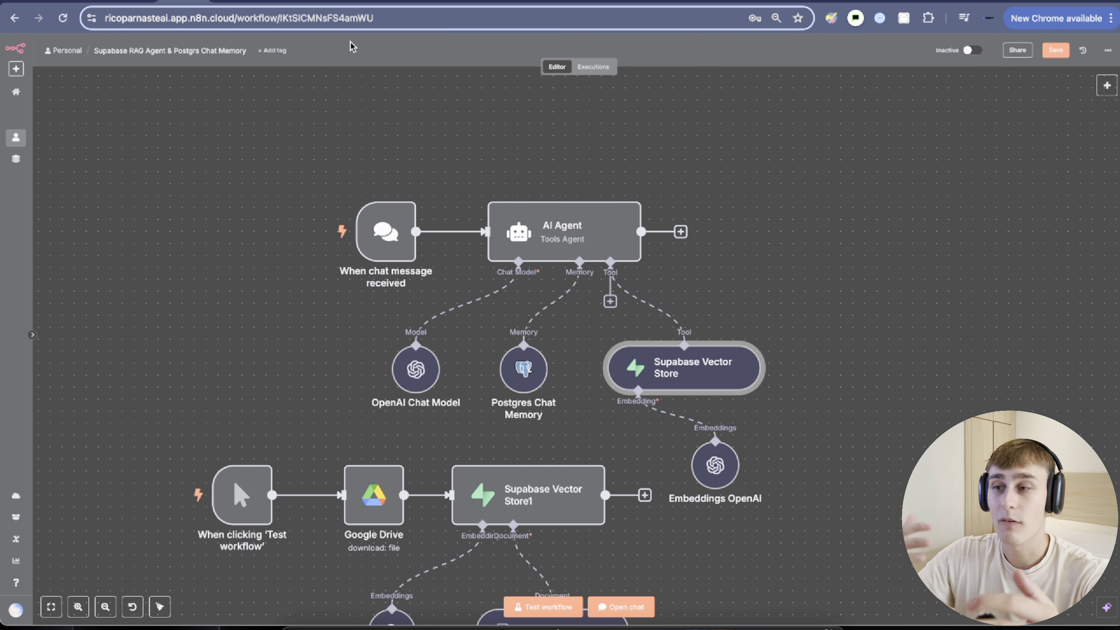
pyautogui.moveTo(351, 195); pyautogui.dragTo(767, 471)
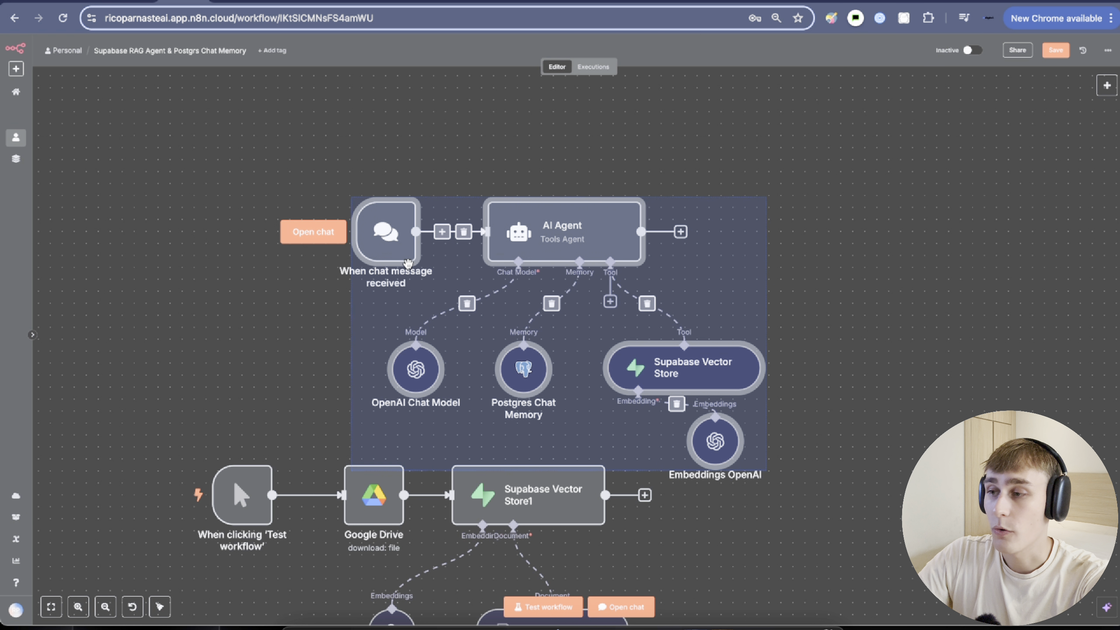
# Arrange the canvas so the chat agent flow and the ingestion workflow are both visible, with the test chat open.
pyautogui.moveTo(409, 268); pyautogui.dragTo(397, 170)
pyautogui.click(301, 114)
pyautogui.moveTo(301, 113); pyautogui.dragTo(330, 224)
pyautogui.click(334, 246)
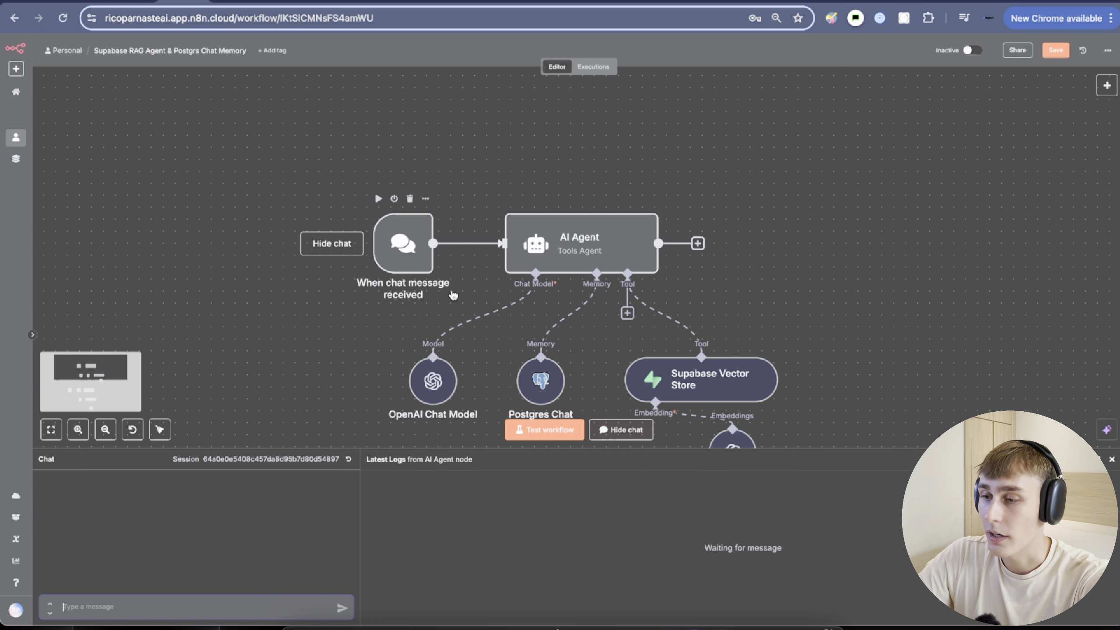
pyautogui.scroll(-5, 741, 320)
pyautogui.moveTo(815, 335); pyautogui.dragTo(701, 165)
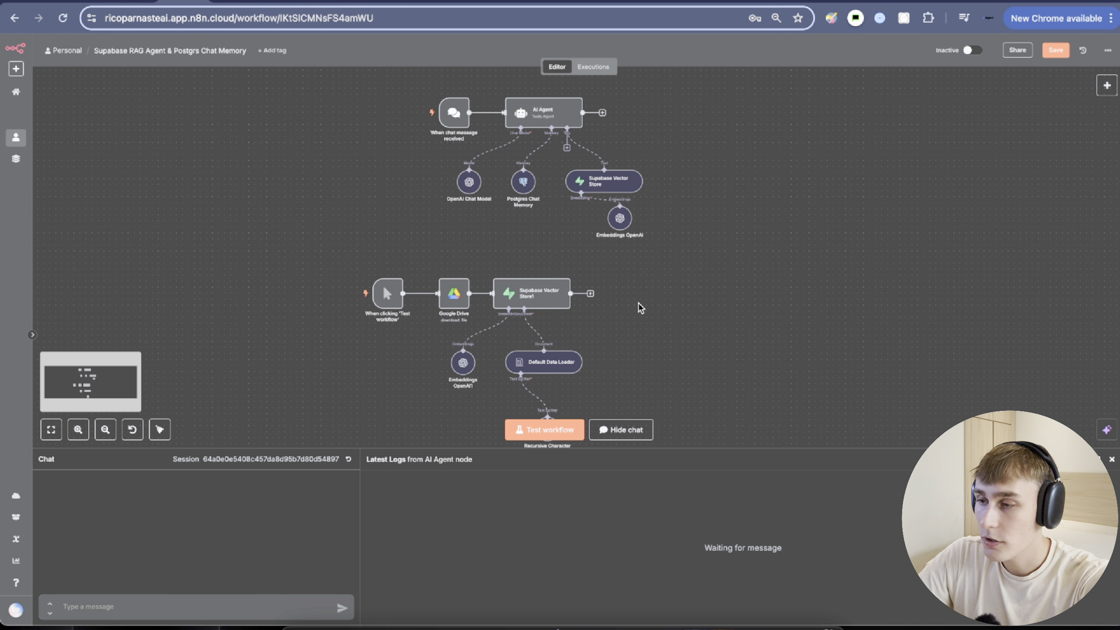
# Run the Google Drive ingestion workflow and inspect Supabase Vector Store1's ingested pageContent output.
pyautogui.click(344, 294)
pyautogui.scroll(-3, 359, 309)
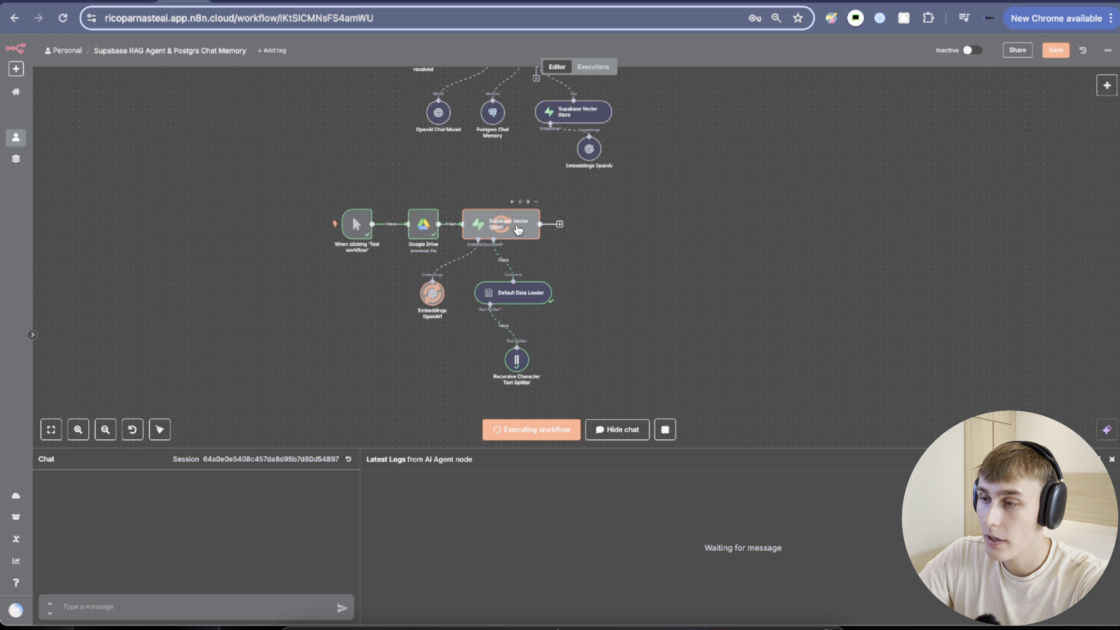
pyautogui.doubleClick(507, 239)
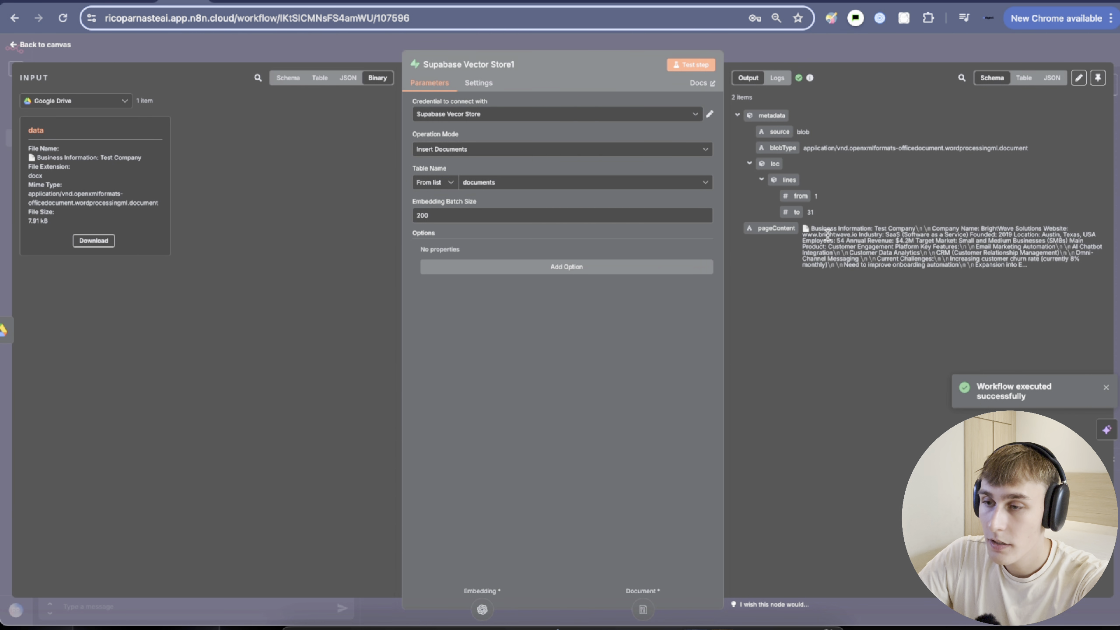
pyautogui.moveTo(806, 228); pyautogui.dragTo(996, 241)
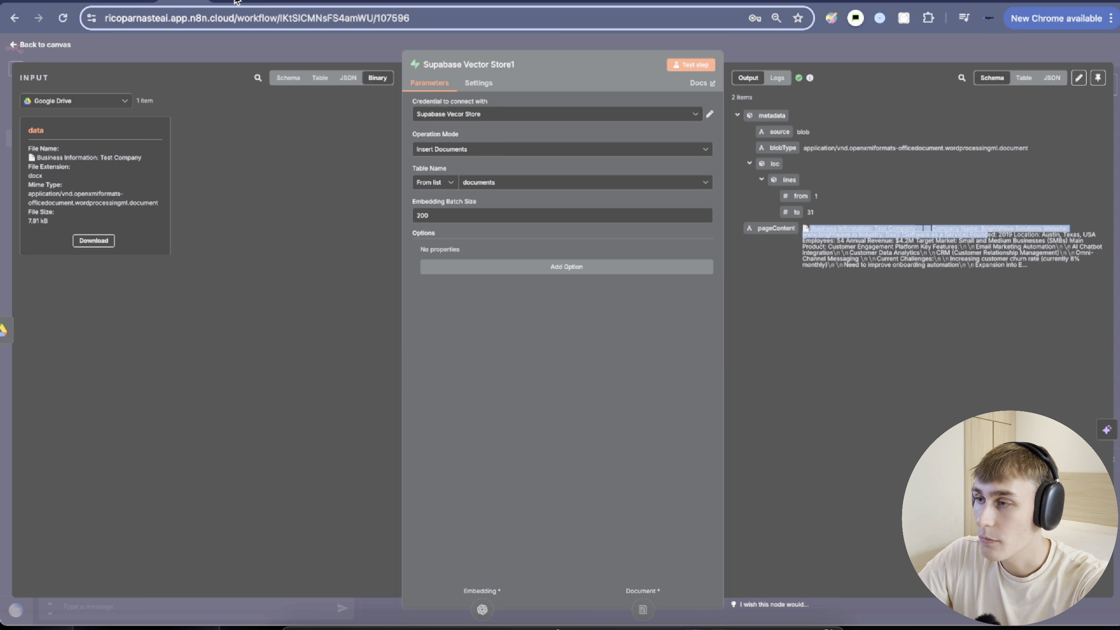
# Confirm the Supabase documents table now holds four rows, viewing row 3's content.
pyautogui.click(242, 2)
pyautogui.click(606, 270)
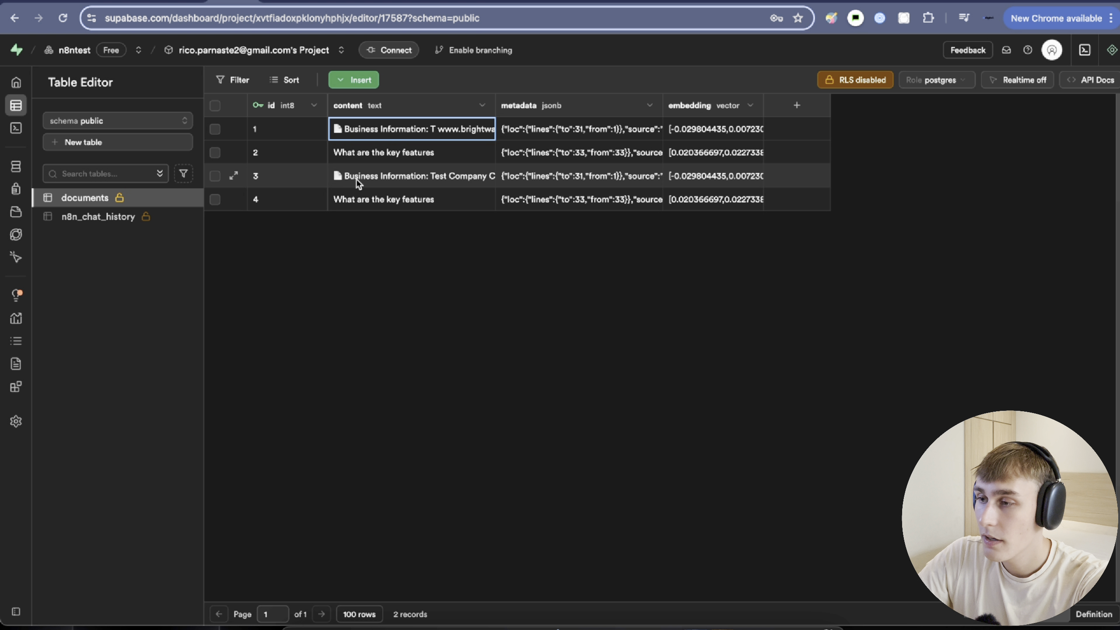
pyautogui.doubleClick(358, 179)
pyautogui.click(185, 2)
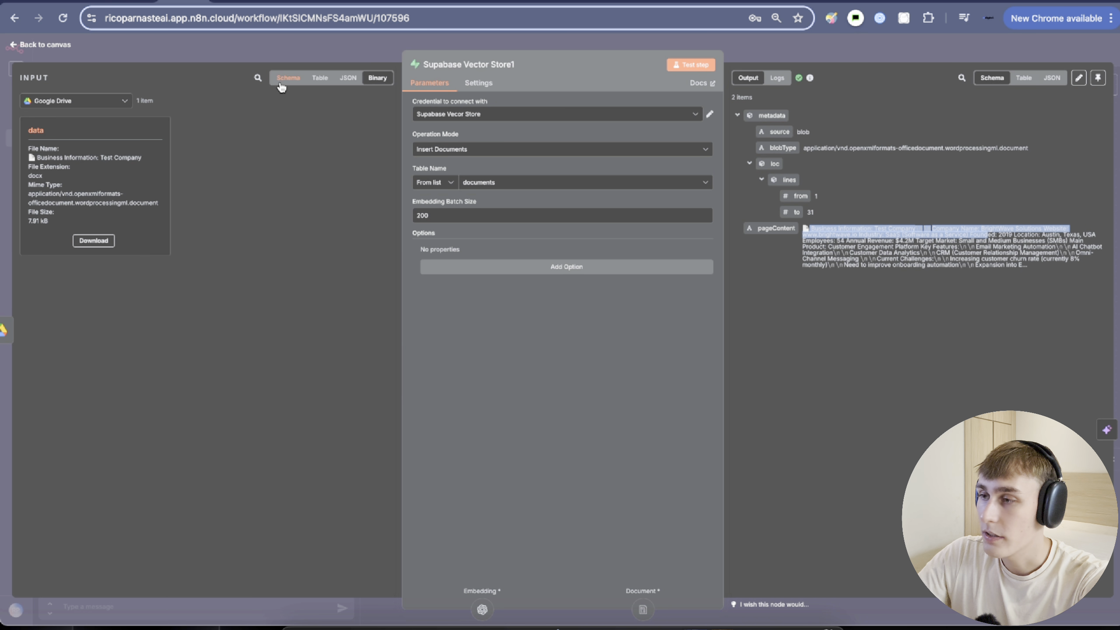
pyautogui.click(324, 46)
pyautogui.scroll(4, 485, 232)
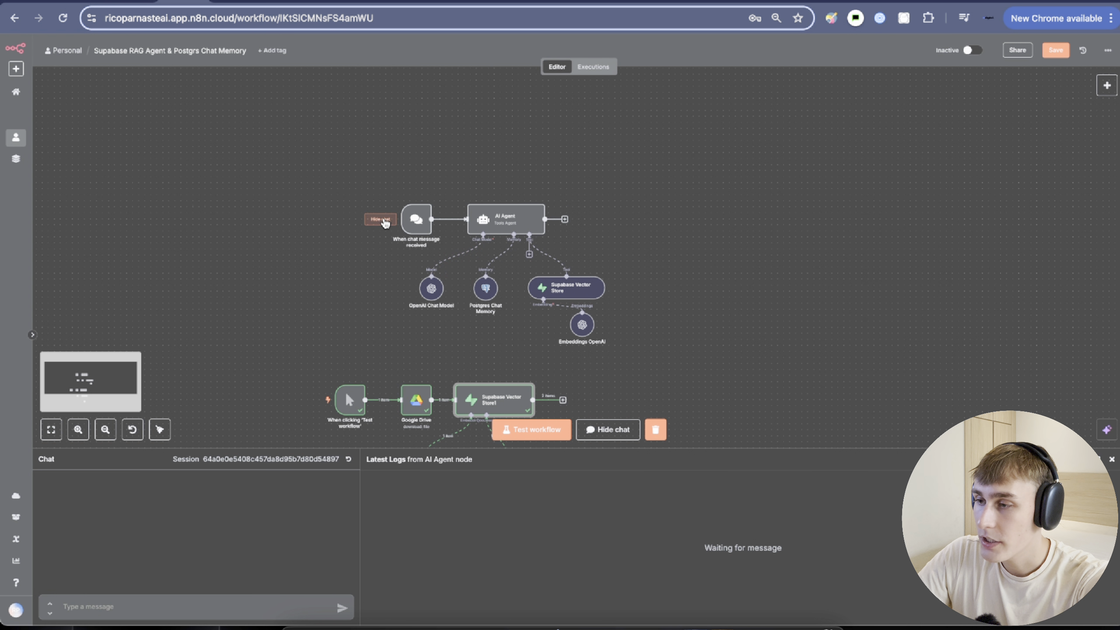
# Pop the chat out and resize it into a narrow window beside the chat agent workflow.
pyautogui.click(378, 219)
pyautogui.click(378, 218)
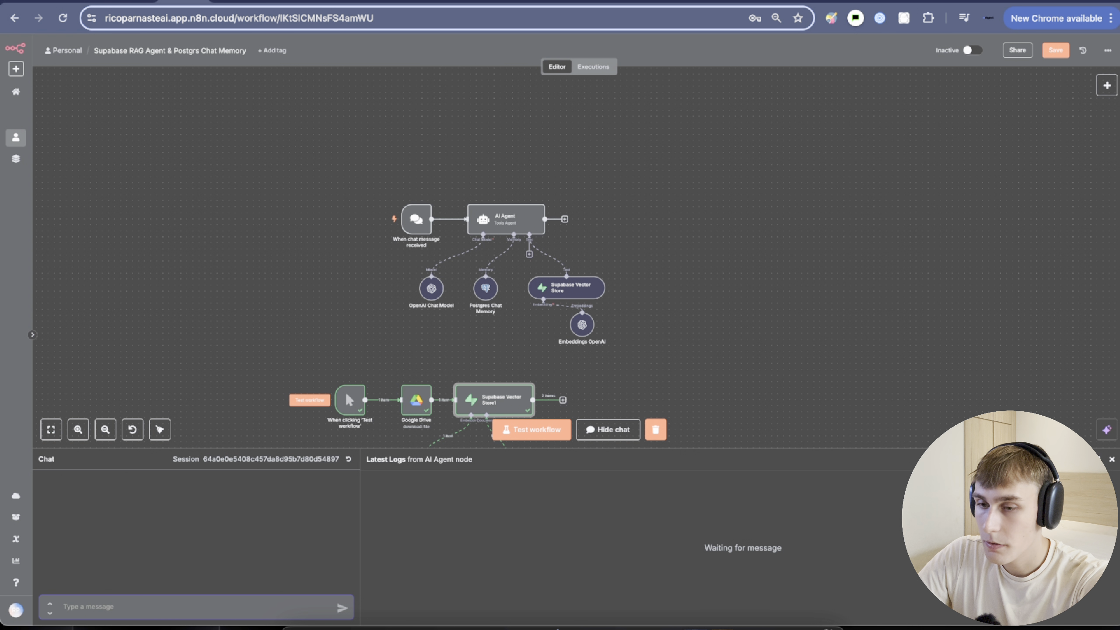
pyautogui.click(1097, 459)
pyautogui.moveTo(445, 294); pyautogui.dragTo(487, 263)
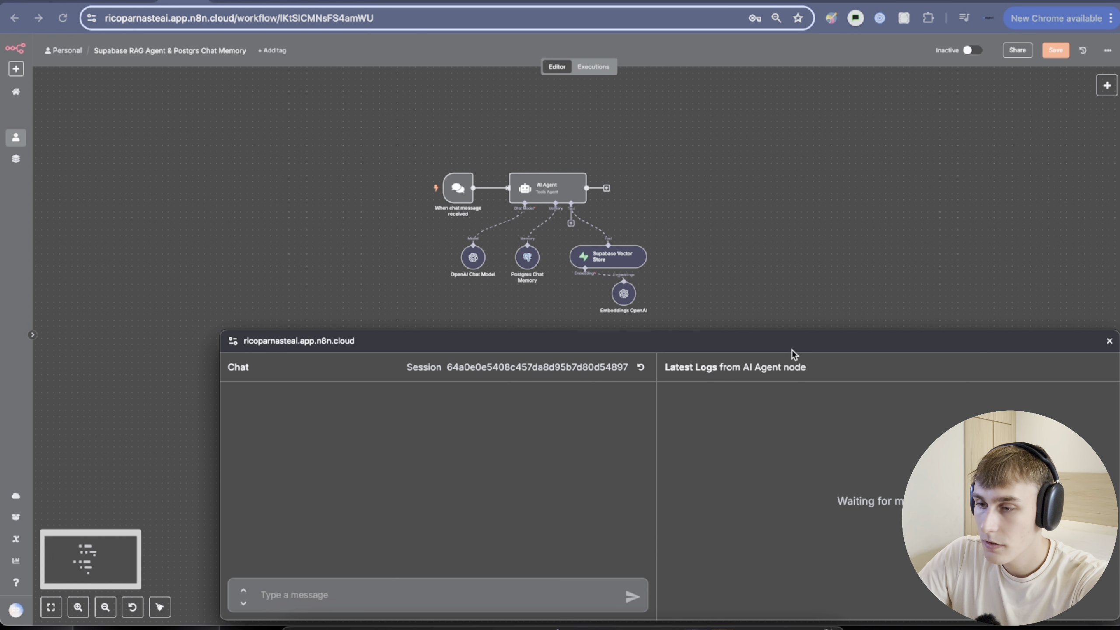
pyautogui.moveTo(923, 346); pyautogui.dragTo(816, 276)
pyautogui.moveTo(998, 348); pyautogui.dragTo(272, 340)
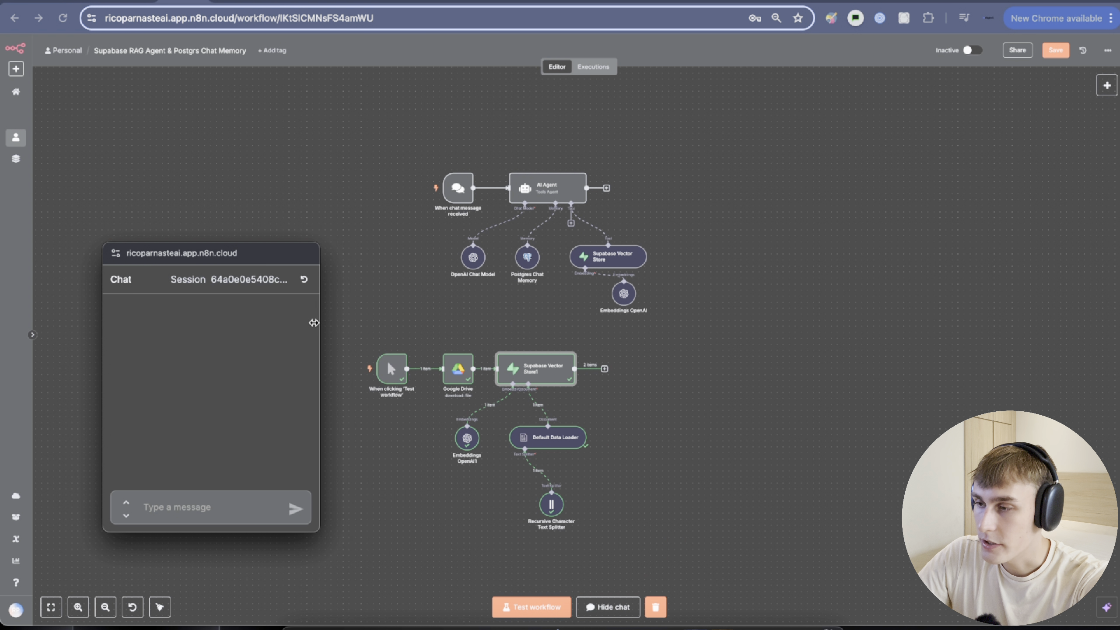
pyautogui.moveTo(421, 266); pyautogui.dragTo(439, 366)
pyautogui.click(403, 277)
pyautogui.scroll(5, 402, 300)
pyautogui.moveTo(210, 252); pyautogui.dragTo(388, 132)
# Skim the company information Google Doc before leaving it.
pyautogui.click(279, 3)
pyautogui.scroll(-10, 441, 308)
pyautogui.scroll(6, 441, 309)
pyautogui.moveTo(399, 184); pyautogui.dragTo(581, 249)
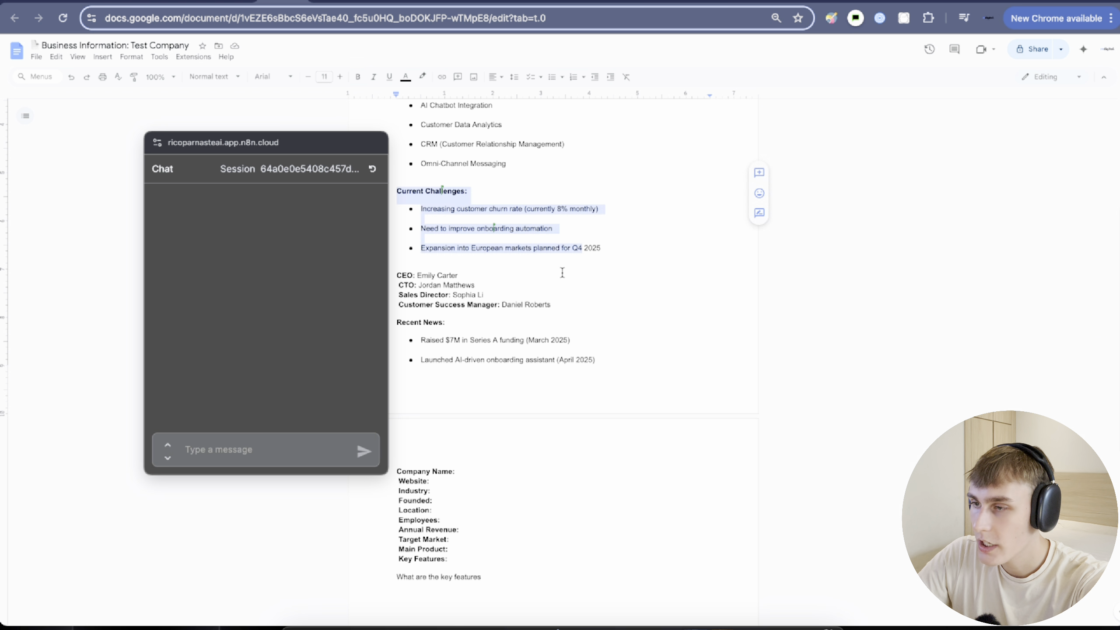
pyautogui.scroll(5, 434, 287)
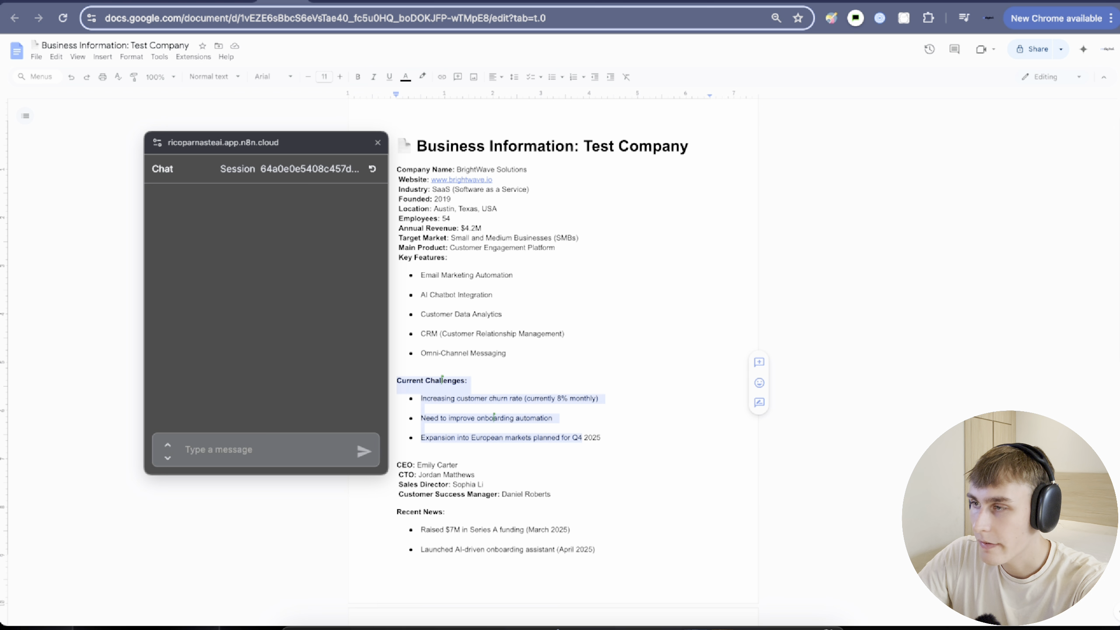
pyautogui.click(254, 3)
# Ask the chat agent about the company's main challenges, annual revenue and founding year.
pyautogui.click(199, 1)
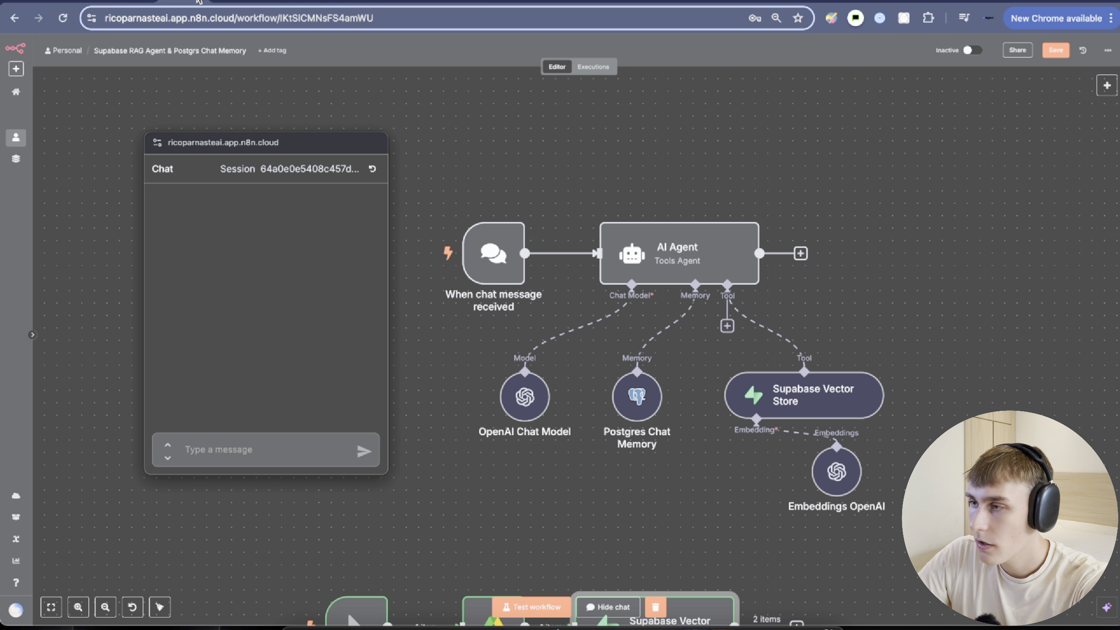
pyautogui.click(275, 448)
pyautogui.write('What are the main cha')
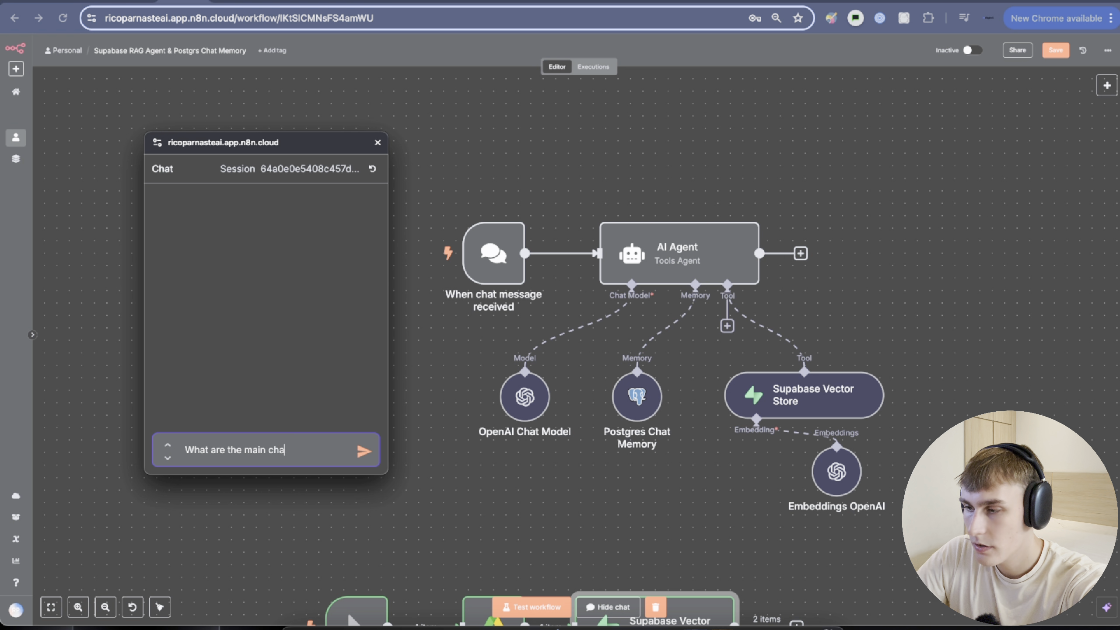
pyautogui.write('llegnes and how much is annual r')
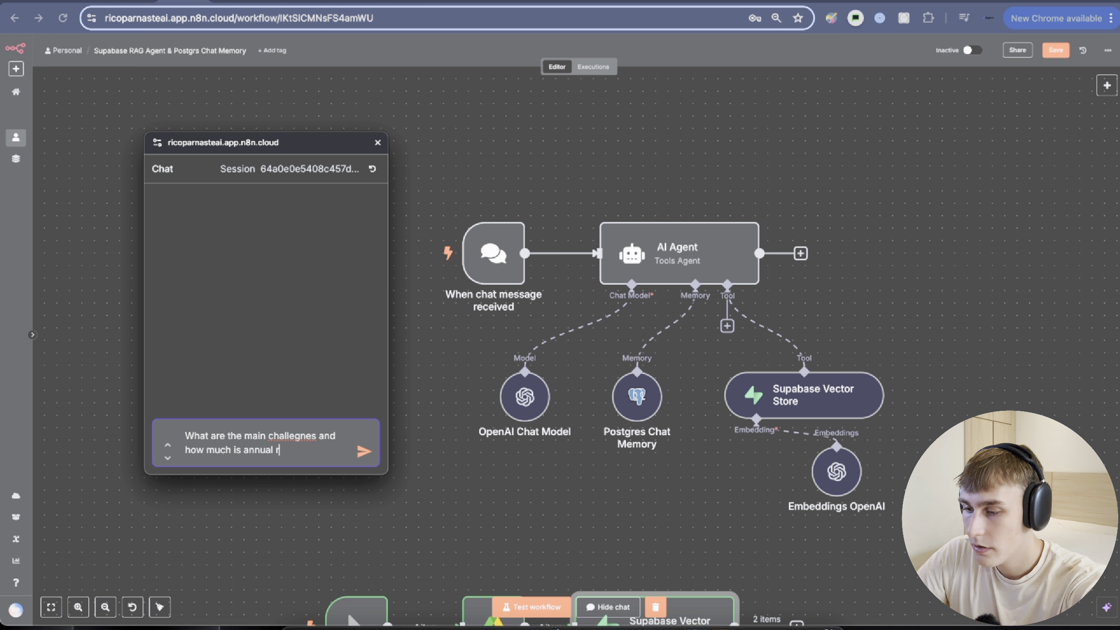
pyautogui.write('and when was the company')
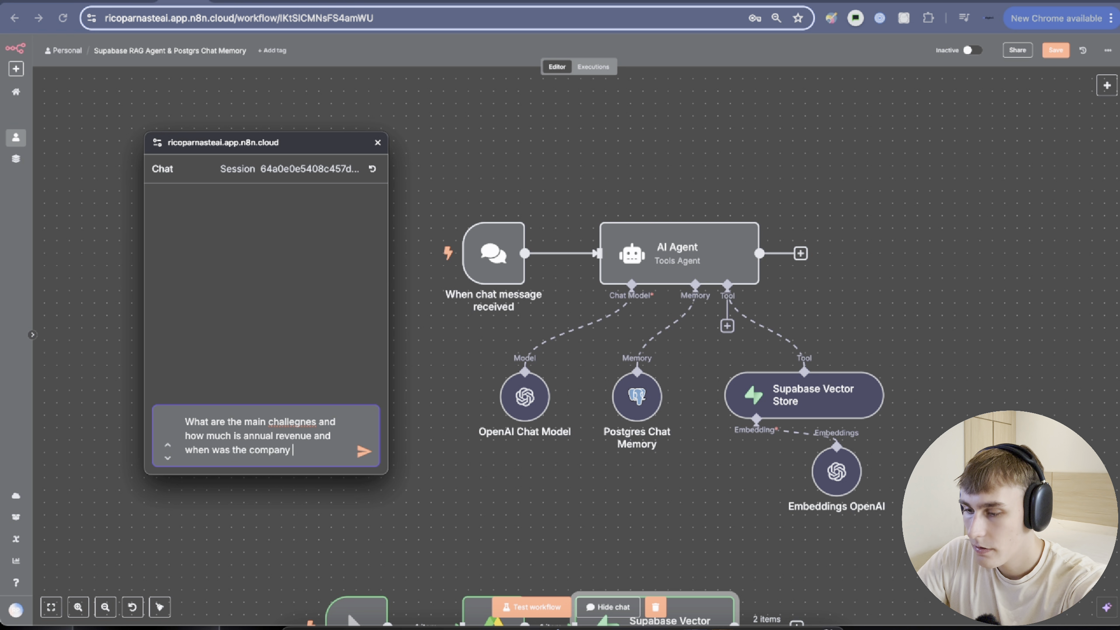
pyautogui.write('founded')
pyautogui.press('Return')
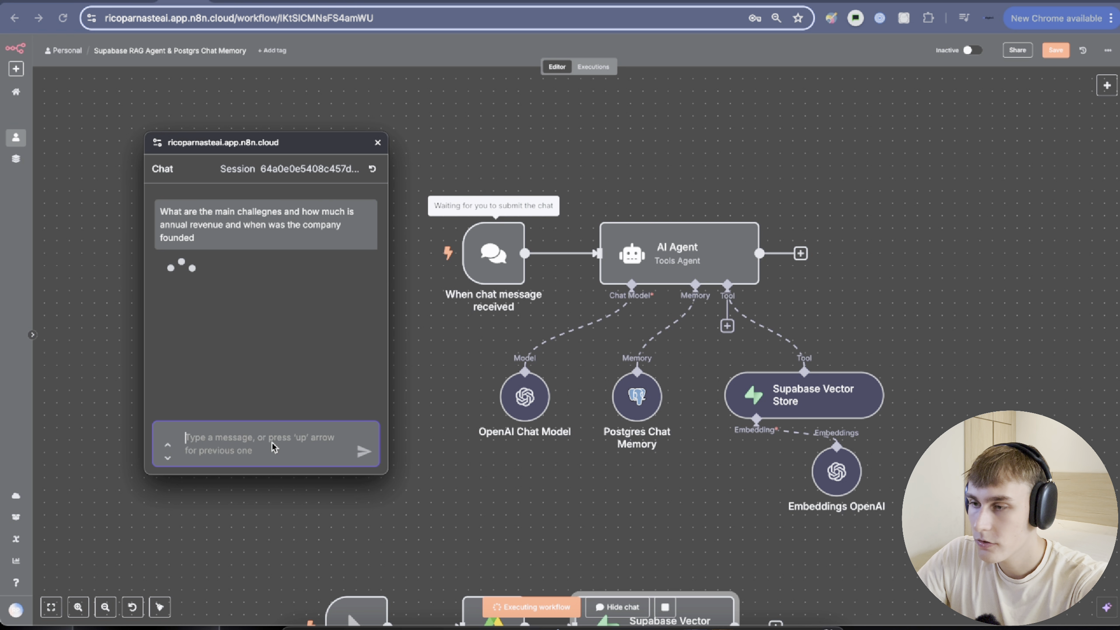
pyautogui.scroll(-3, 791, 459)
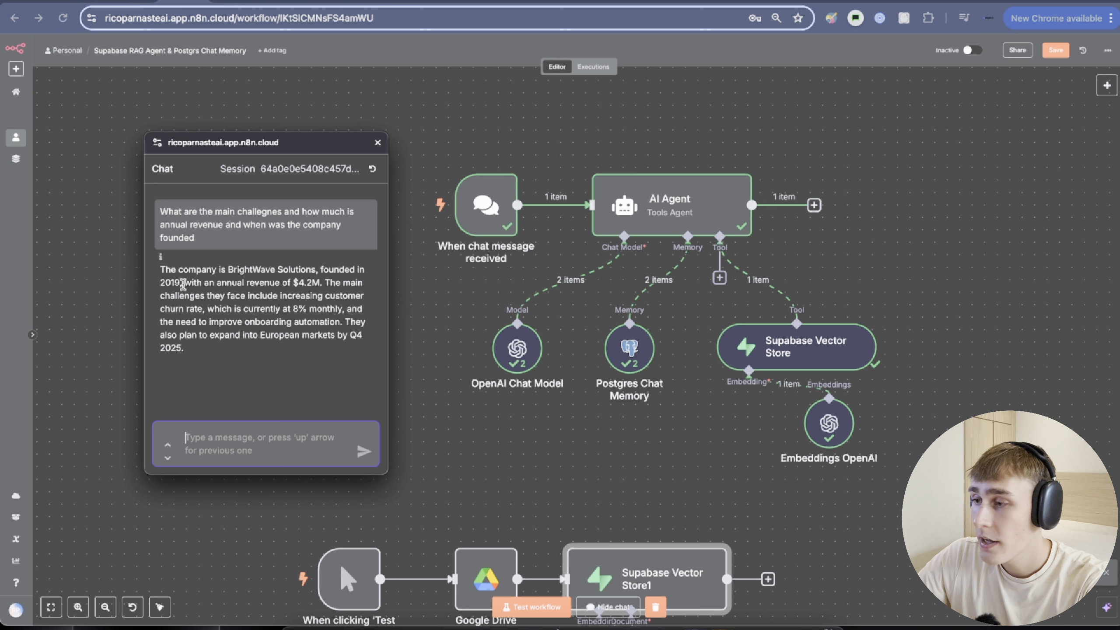
pyautogui.moveTo(159, 268); pyautogui.dragTo(301, 308)
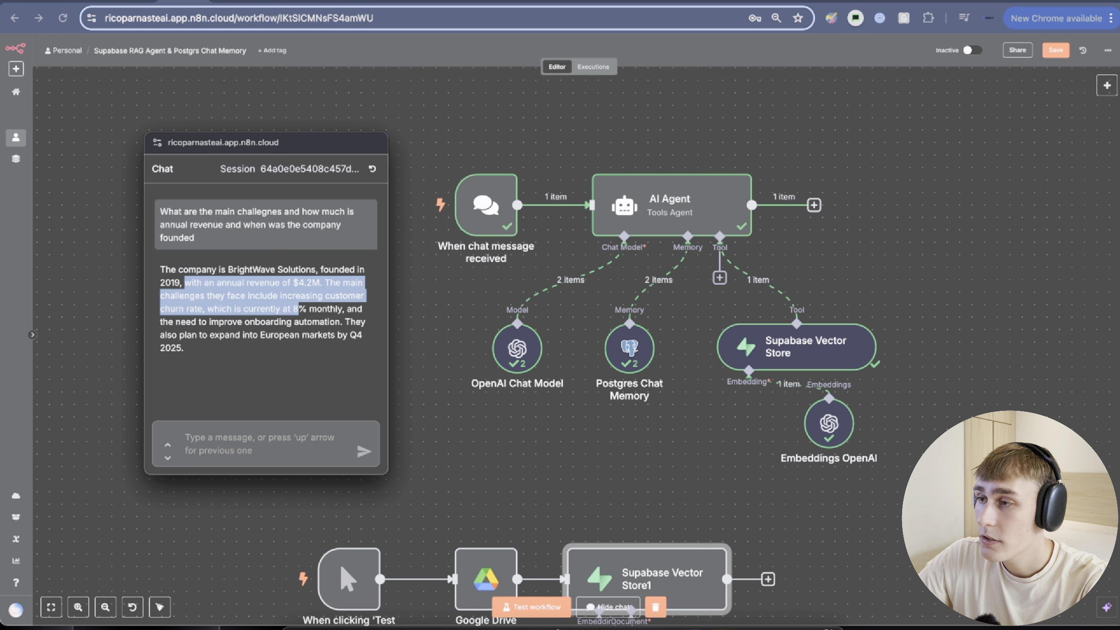
pyautogui.click(298, 1)
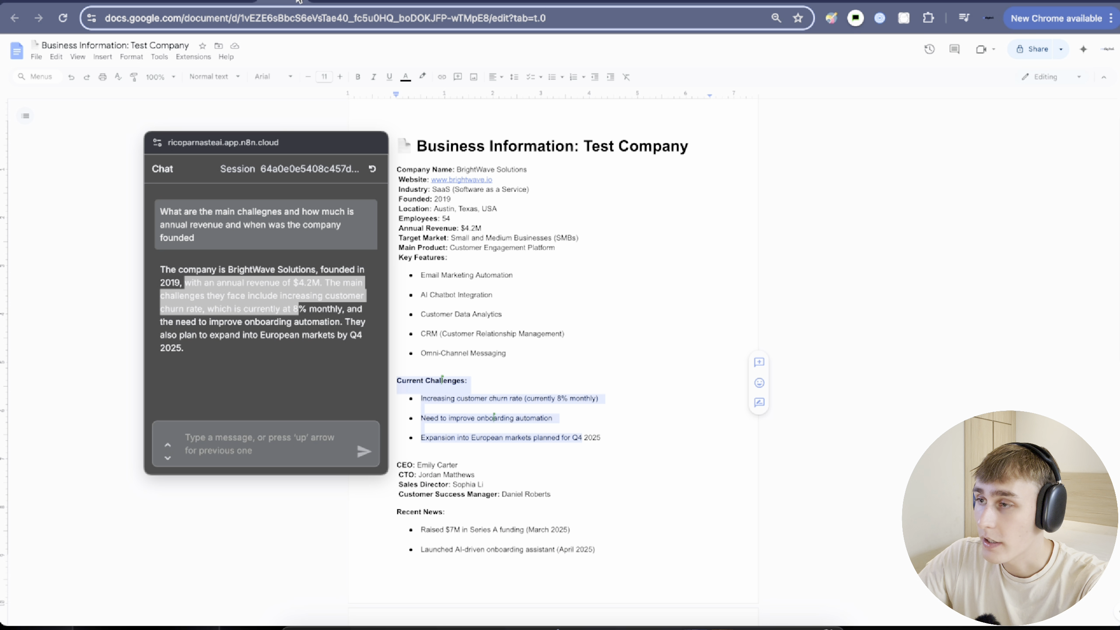
pyautogui.doubleClick(438, 199)
pyautogui.doubleClick(467, 228)
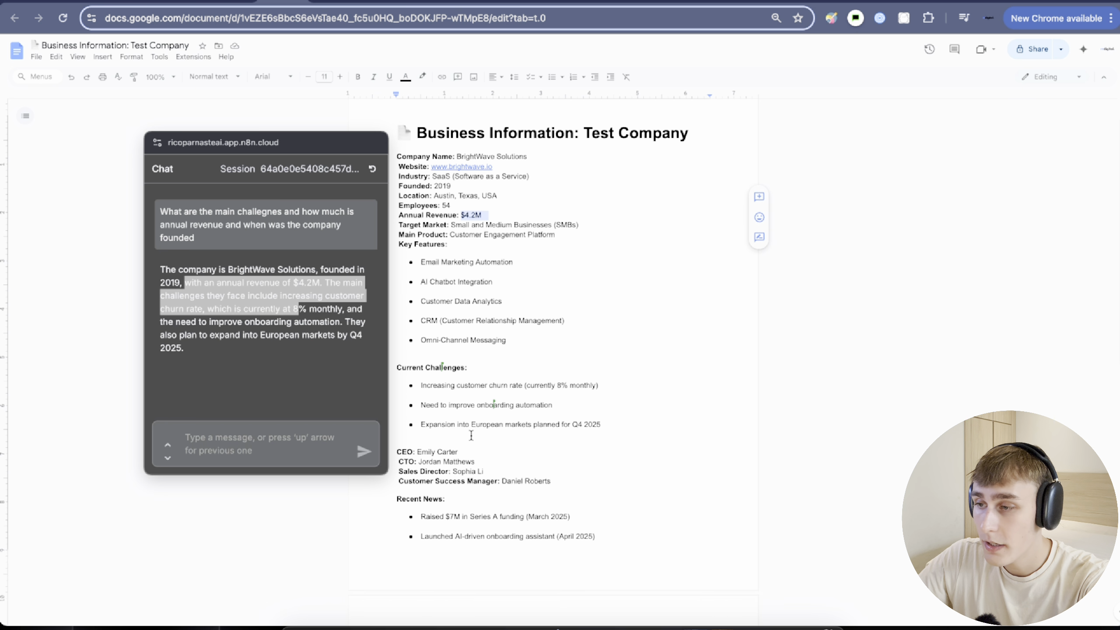
pyautogui.scroll(-3, 507, 245)
pyautogui.moveTo(421, 303); pyautogui.dragTo(598, 305)
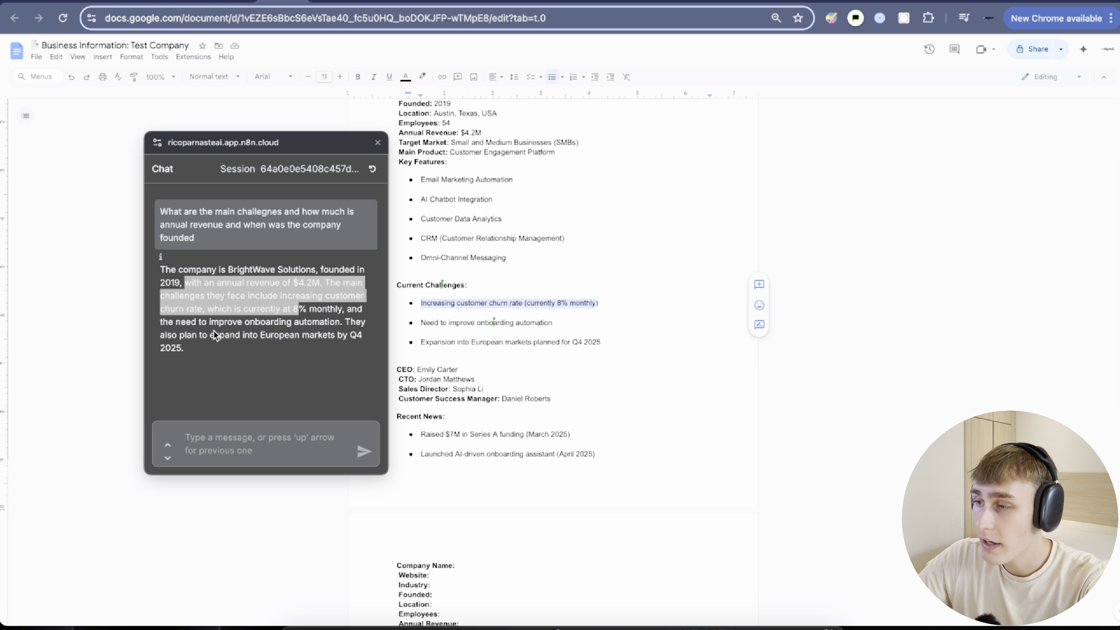
pyautogui.moveTo(307, 308); pyautogui.dragTo(369, 337)
pyautogui.click(370, 337)
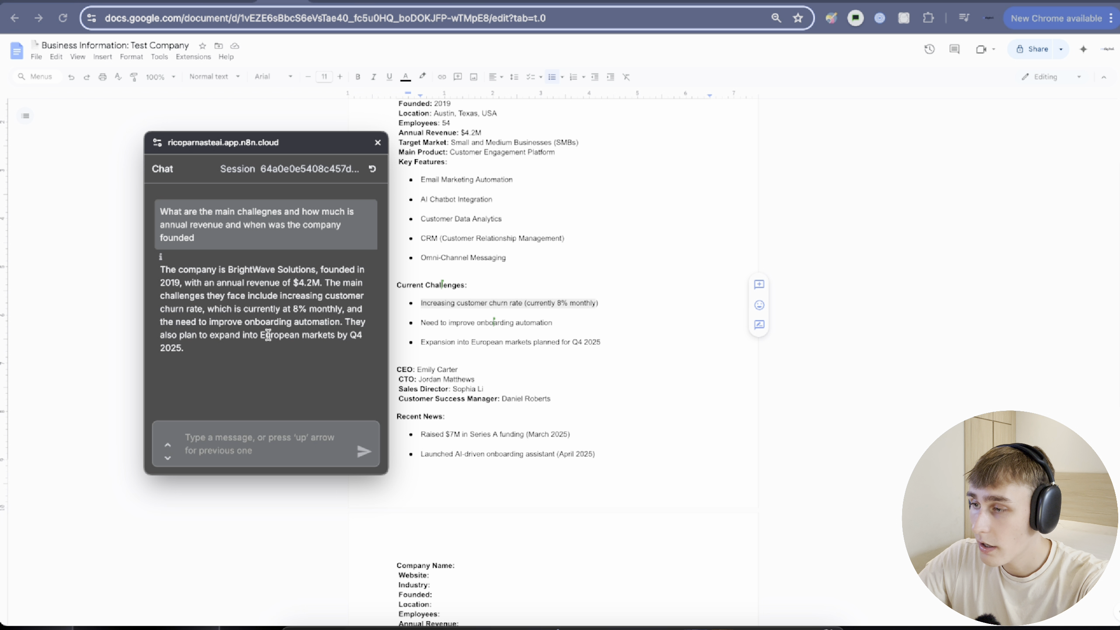
pyautogui.moveTo(260, 334); pyautogui.dragTo(370, 344)
pyautogui.click(370, 344)
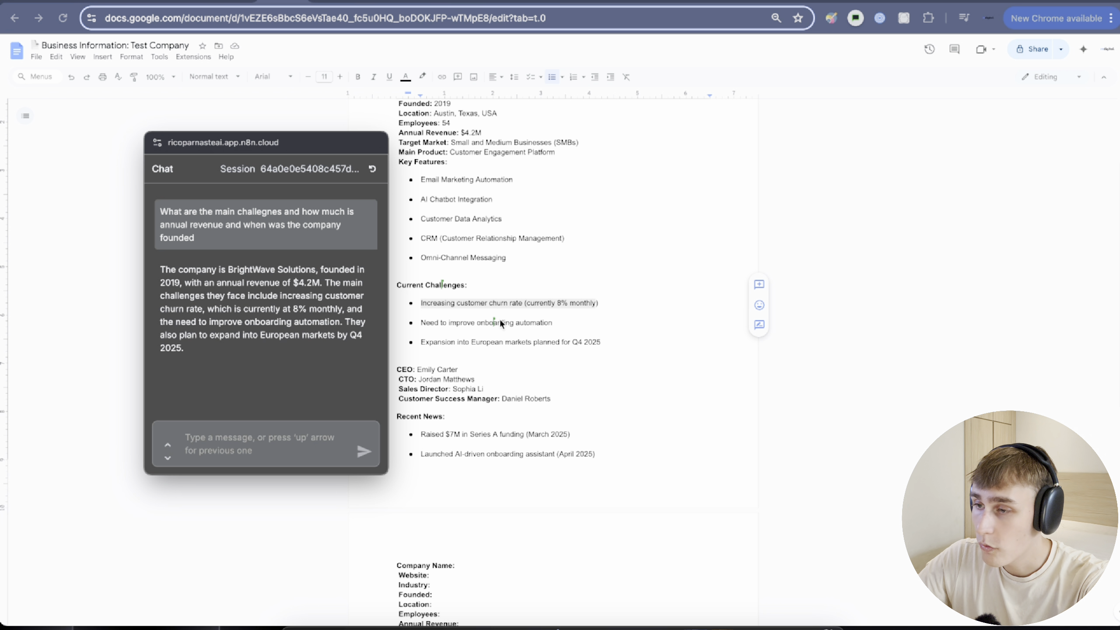
pyautogui.click(490, 342)
pyautogui.moveTo(600, 343); pyautogui.dragTo(503, 340)
pyautogui.click(252, 2)
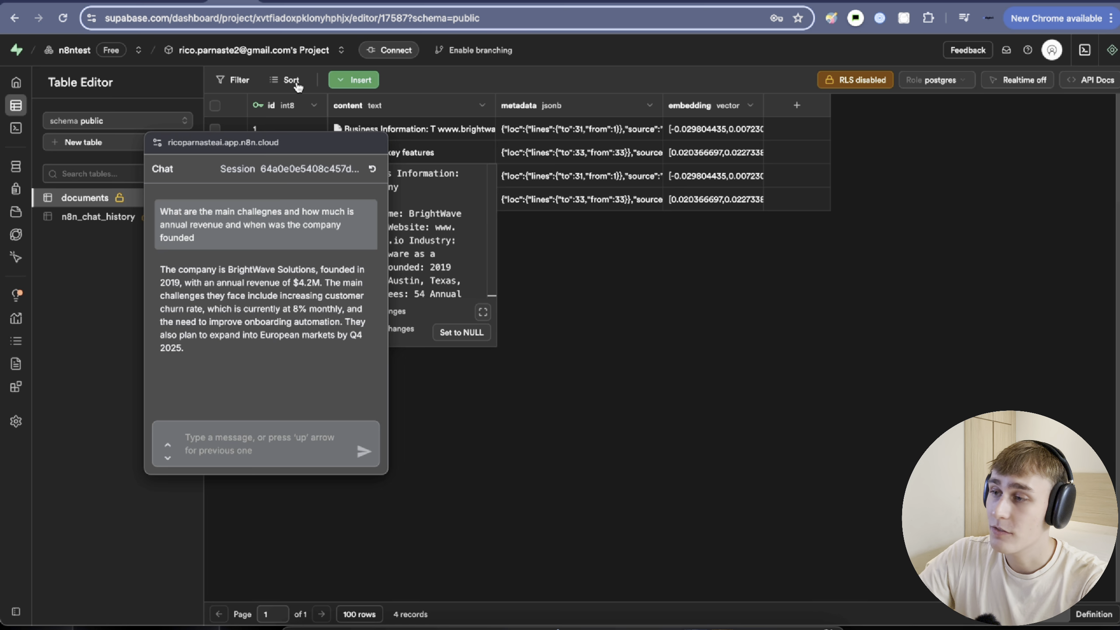
pyautogui.moveTo(276, 143); pyautogui.dragTo(189, 147)
pyautogui.click(183, 2)
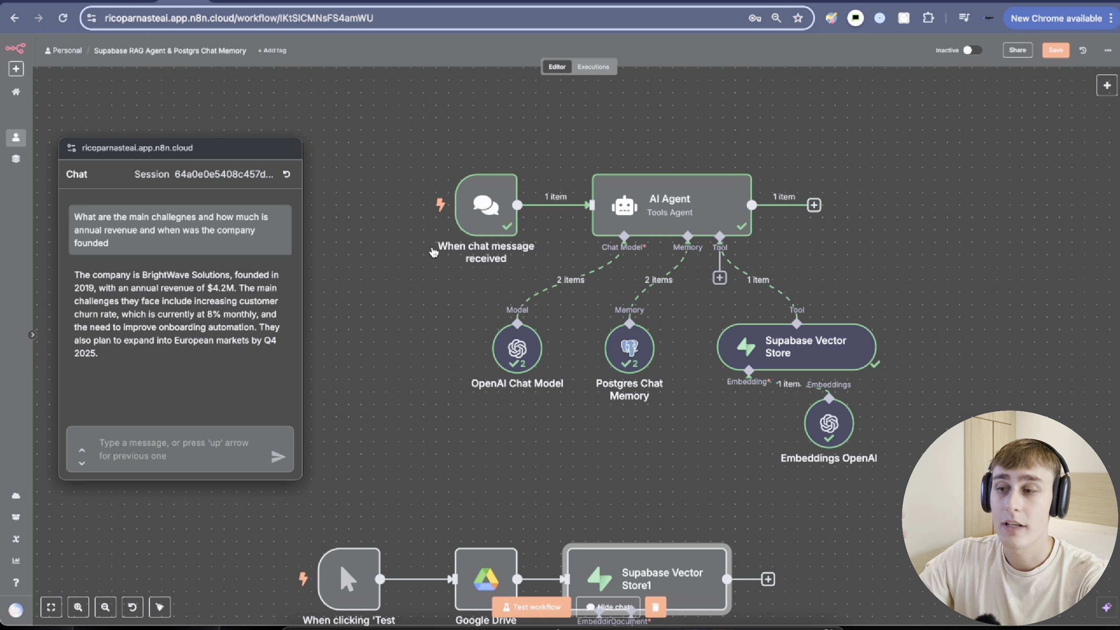
pyautogui.scroll(-5, 334, 540)
pyautogui.moveTo(227, 156); pyautogui.dragTo(277, 104)
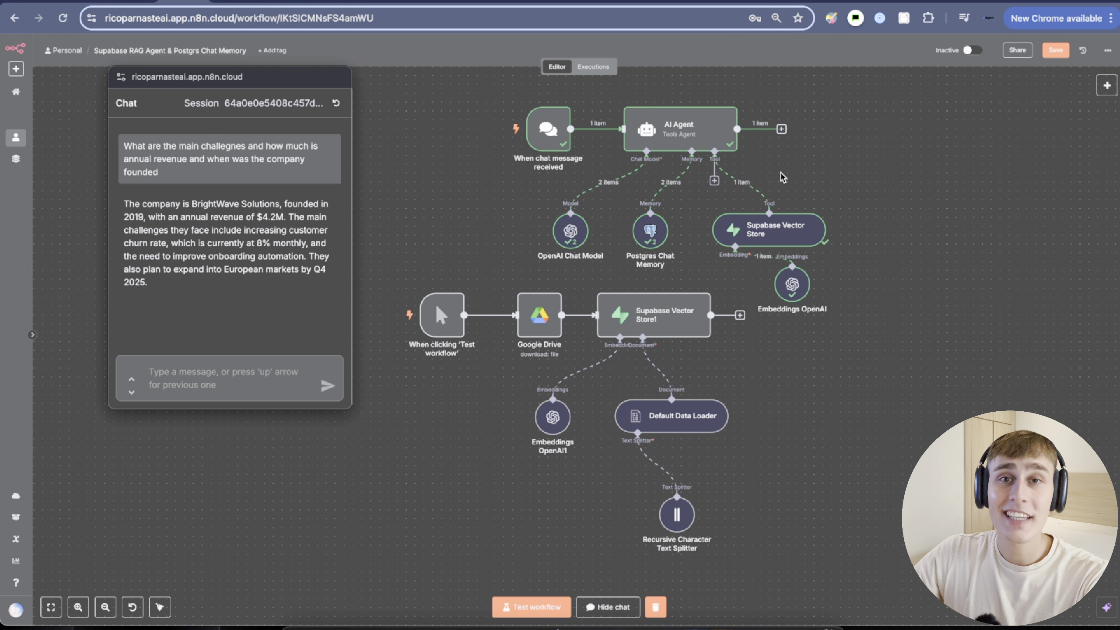